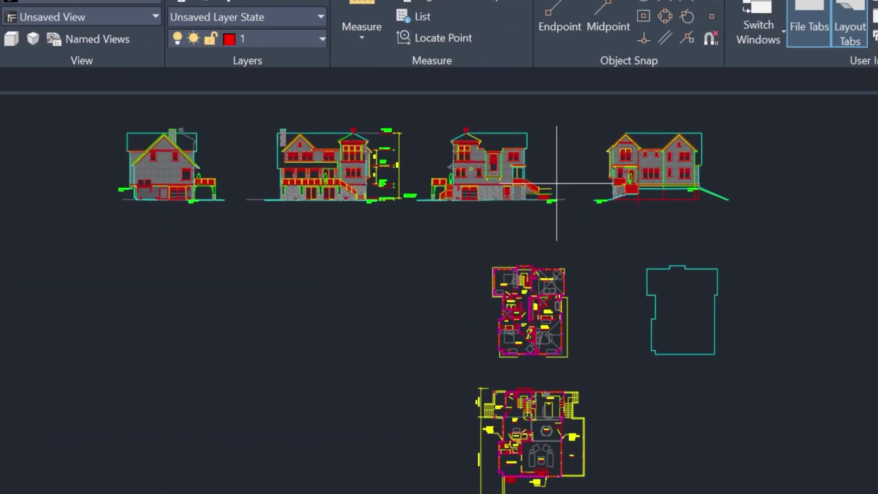
Step: Pan and zoom across the upper floor plan's kitchen, living area and bedrooms
{"action": "scroll", "coordinate": [523, 375], "scroll_direction": "up", "scroll_amount": 10}
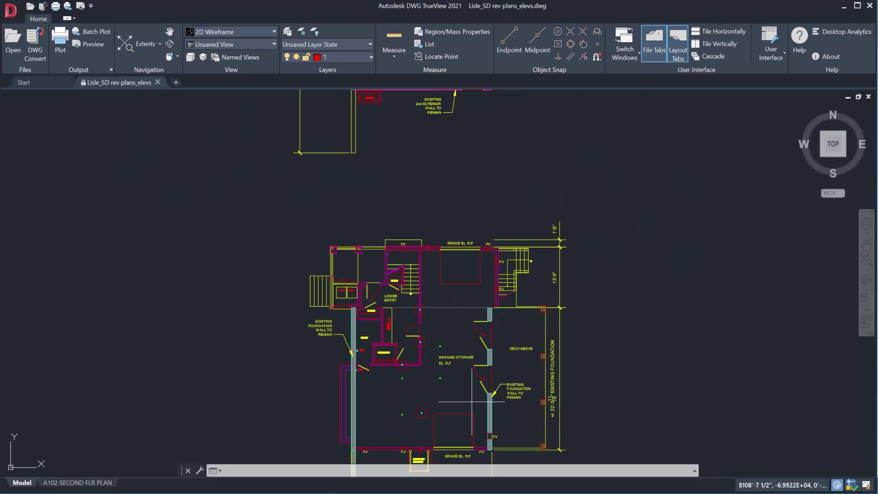
{"action": "scroll", "coordinate": [441, 362], "scroll_direction": "down", "scroll_amount": 5}
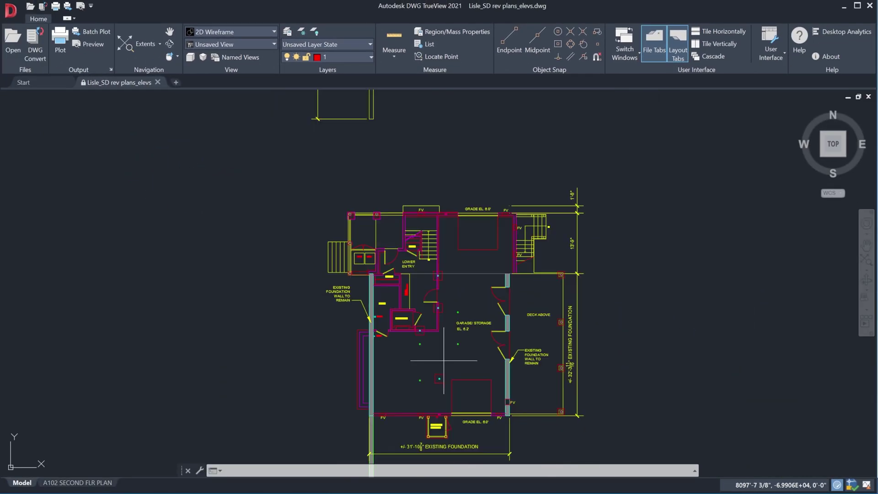
{"action": "middle_click_drag", "start_coordinate": [467, 231], "coordinate": [475, 345]}
{"action": "scroll", "coordinate": [437, 226], "scroll_direction": "up", "scroll_amount": 5}
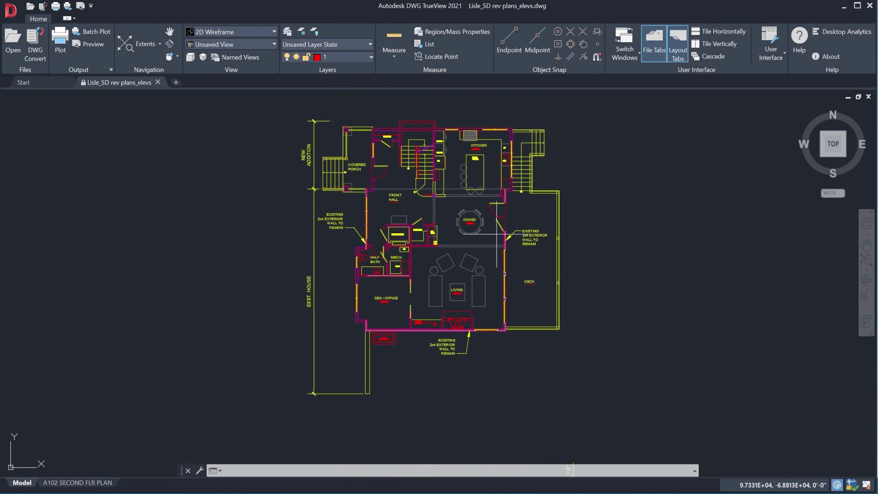
{"action": "scroll", "coordinate": [438, 226], "scroll_direction": "down", "scroll_amount": 3}
{"action": "middle_click_drag", "start_coordinate": [513, 137], "coordinate": [513, 450]}
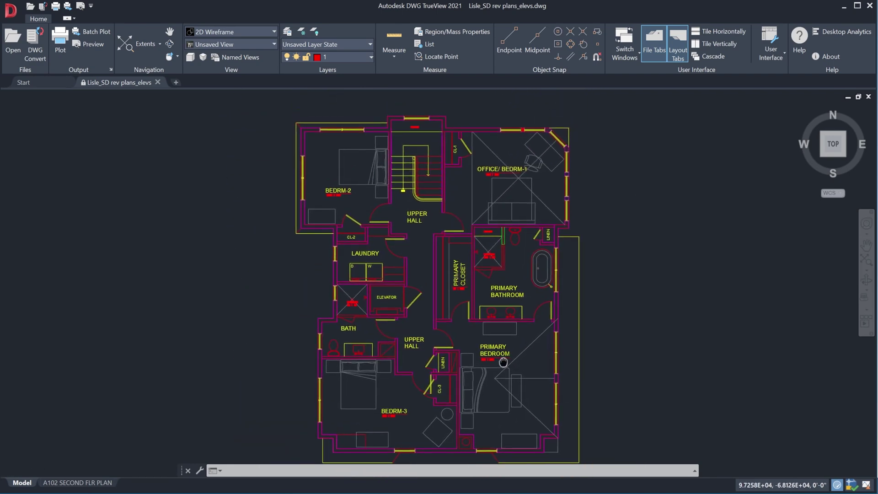
{"action": "scroll", "coordinate": [511, 316], "scroll_direction": "down", "scroll_amount": 4}
Step: Inspect a house elevation's floor heights, then zoom in on the second-floor plan
{"action": "middle_click_drag", "start_coordinate": [453, 204], "coordinate": [476, 308]}
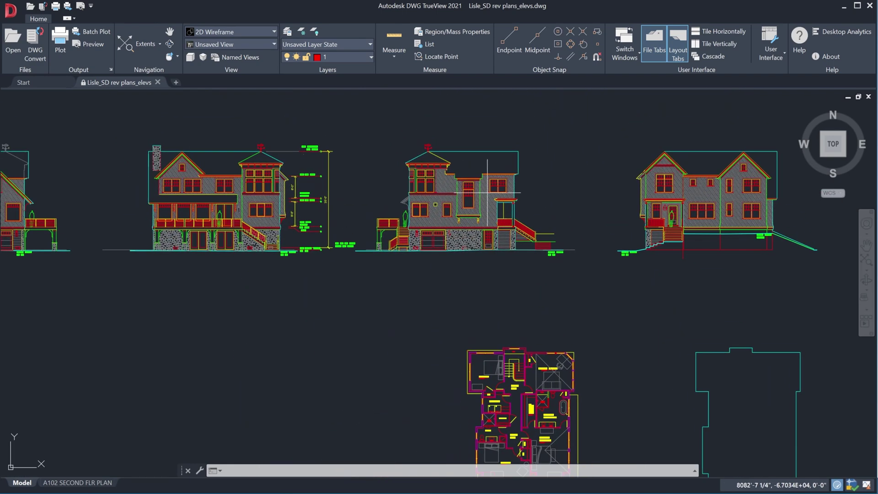
{"action": "scroll", "coordinate": [484, 241], "scroll_direction": "up", "scroll_amount": 5}
{"action": "scroll", "coordinate": [514, 310], "scroll_direction": "down", "scroll_amount": 4}
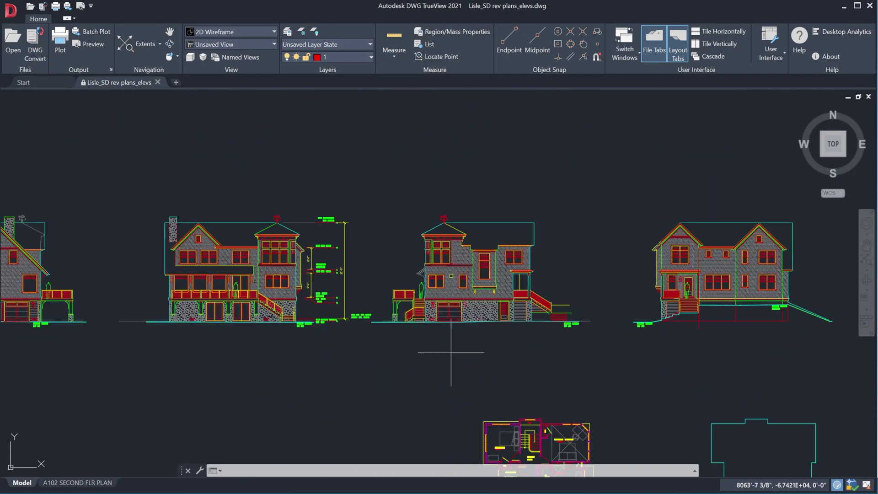
{"action": "middle_click_drag", "start_coordinate": [451, 352], "coordinate": [541, 290]}
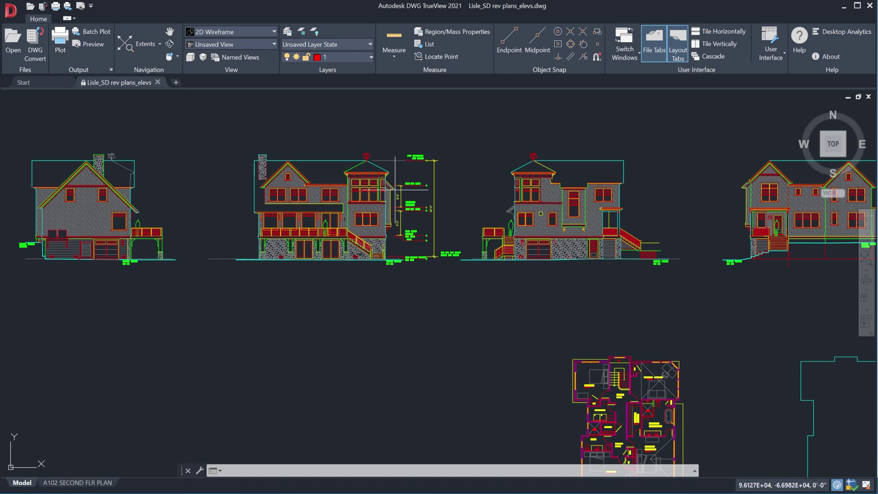
{"action": "scroll", "coordinate": [420, 208], "scroll_direction": "up", "scroll_amount": 4}
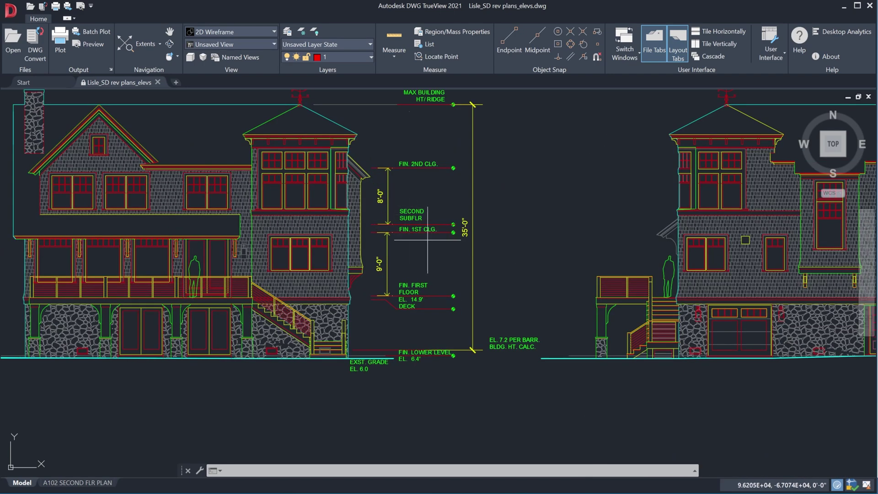
{"action": "scroll", "coordinate": [479, 260], "scroll_direction": "down", "scroll_amount": 4}
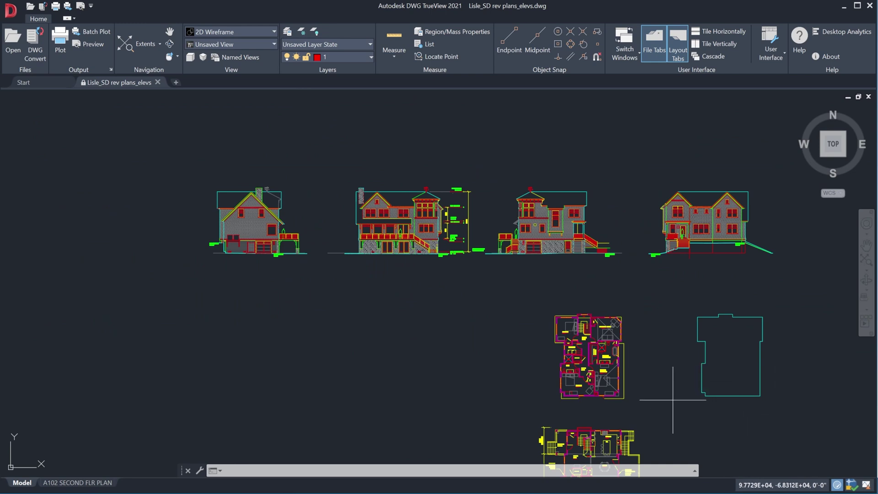
{"action": "scroll", "coordinate": [616, 370], "scroll_direction": "up", "scroll_amount": 5}
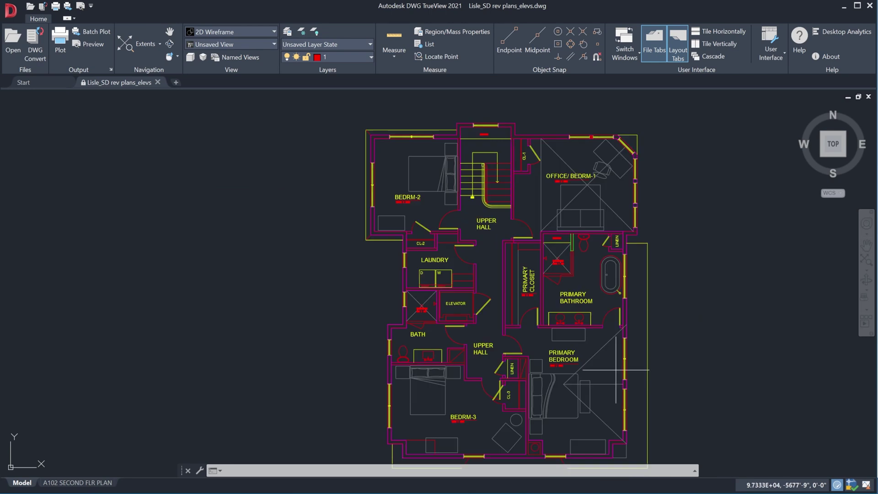
Step: Quick-measure the upper-floor wall thicknesses and the laundry door's 2'-8" width
{"action": "left_click", "coordinate": [395, 39]}
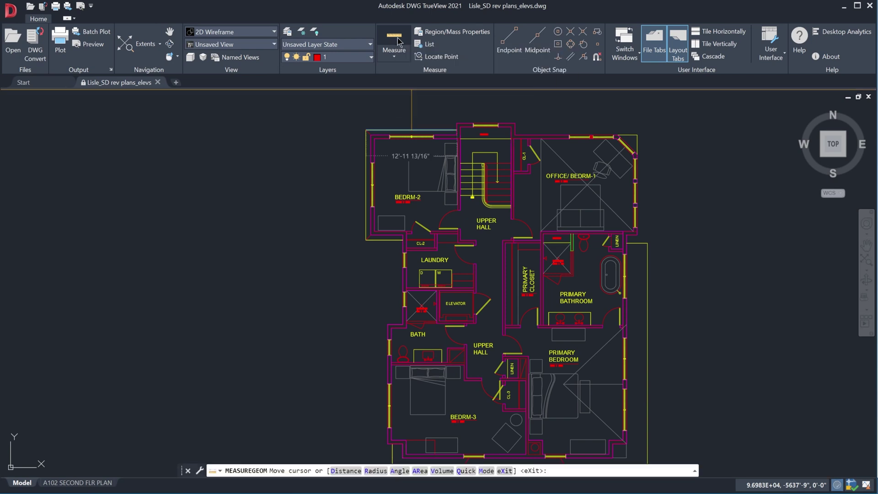
{"action": "left_click", "coordinate": [394, 39]}
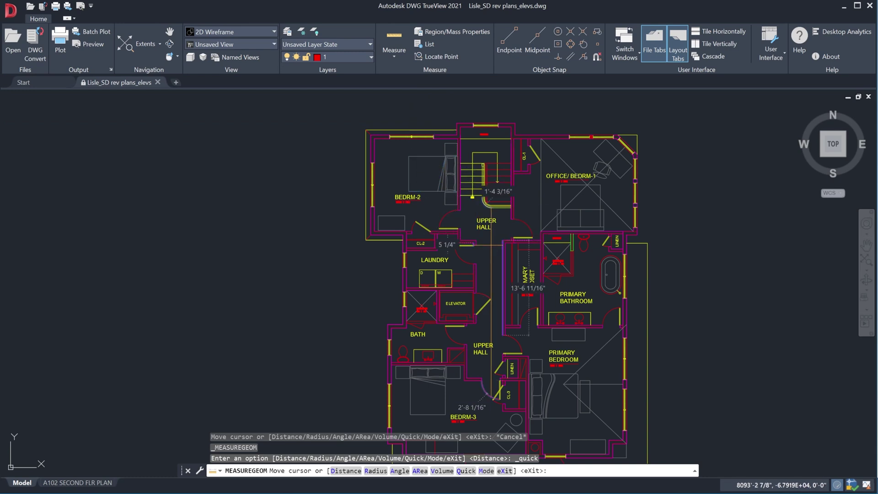
{"action": "scroll", "coordinate": [491, 245], "scroll_direction": "up", "scroll_amount": 2}
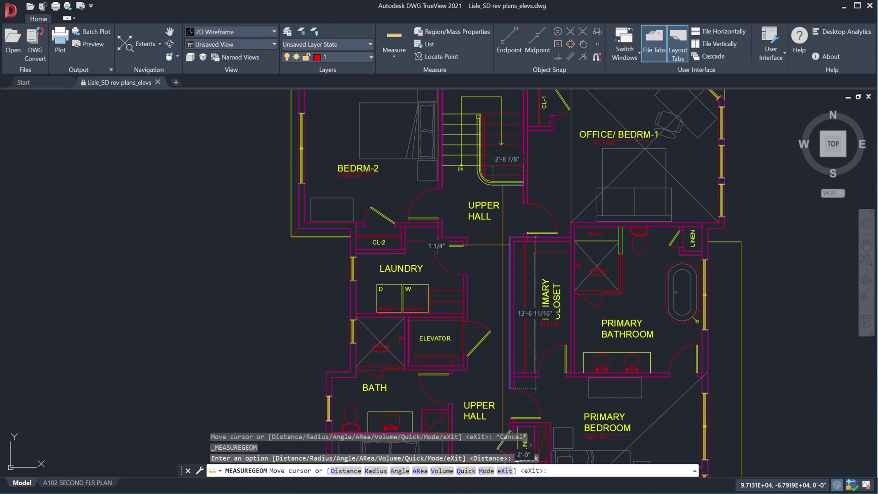
{"action": "scroll", "coordinate": [524, 245], "scroll_direction": "up", "scroll_amount": 2}
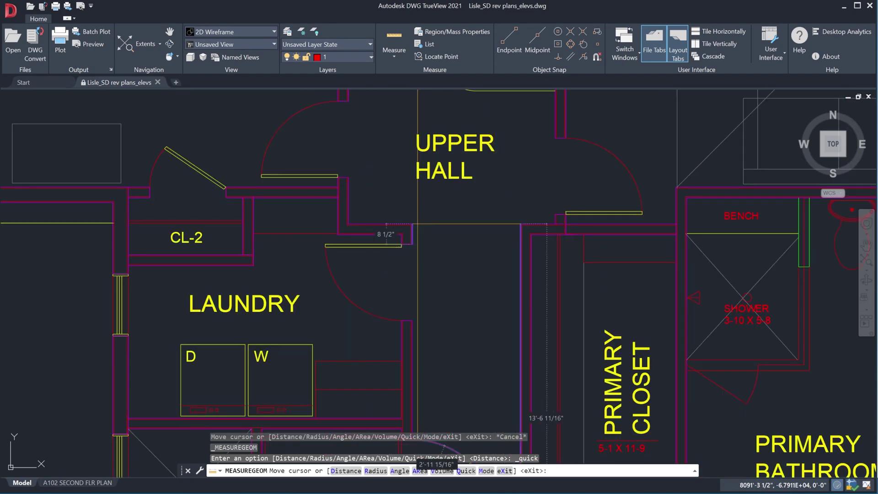
{"action": "scroll", "coordinate": [352, 229], "scroll_direction": "up", "scroll_amount": 4}
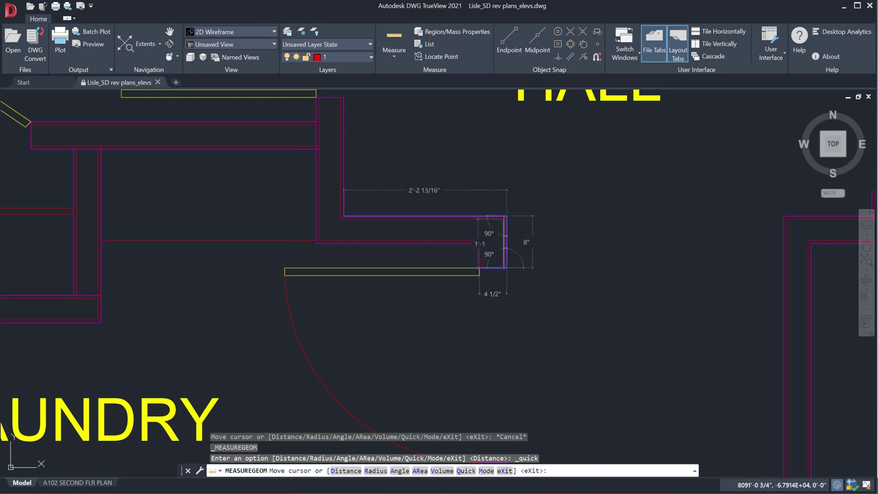
{"action": "scroll", "coordinate": [503, 237], "scroll_direction": "up", "scroll_amount": 5}
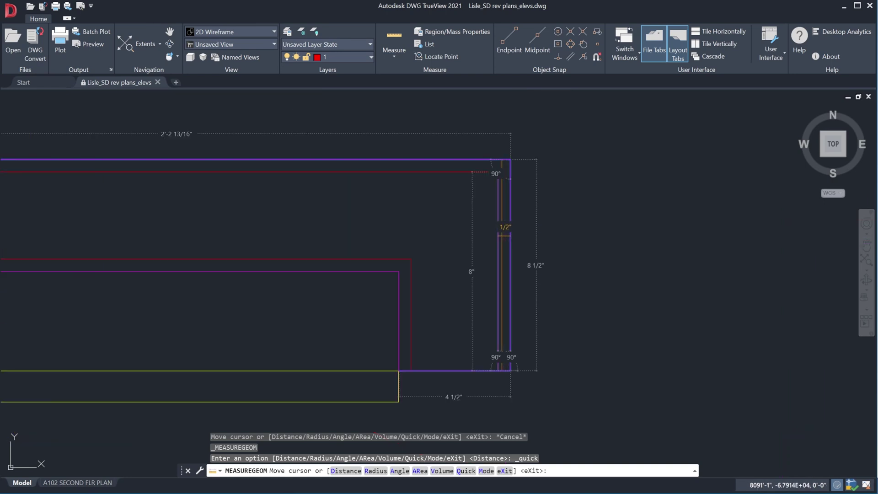
{"action": "scroll", "coordinate": [453, 166], "scroll_direction": "down", "scroll_amount": 3}
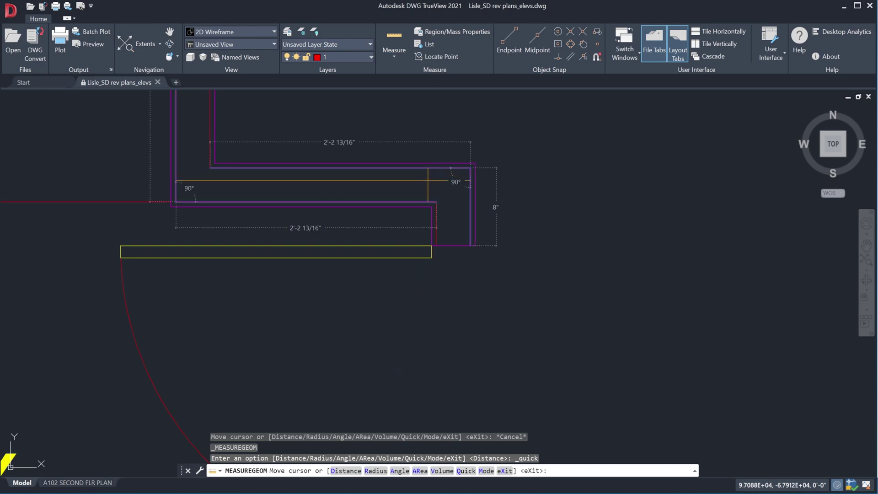
{"action": "scroll", "coordinate": [420, 195], "scroll_direction": "down", "scroll_amount": 3}
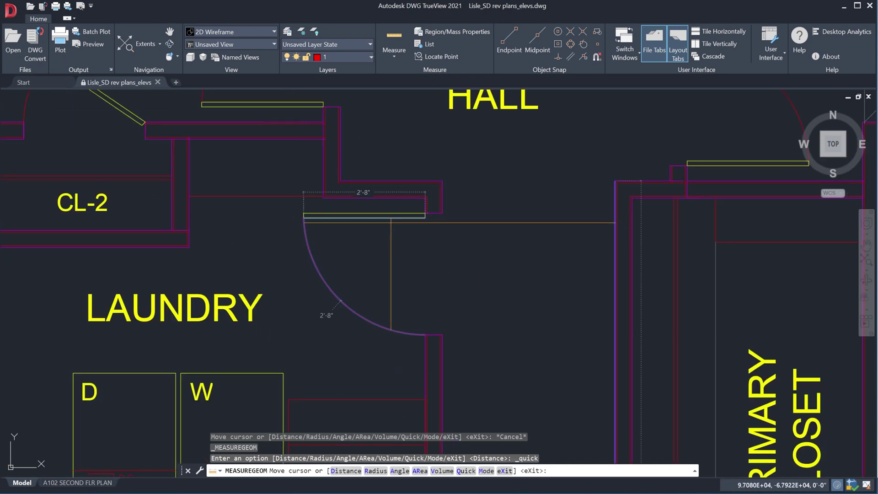
{"action": "scroll", "coordinate": [383, 221], "scroll_direction": "up", "scroll_amount": 2}
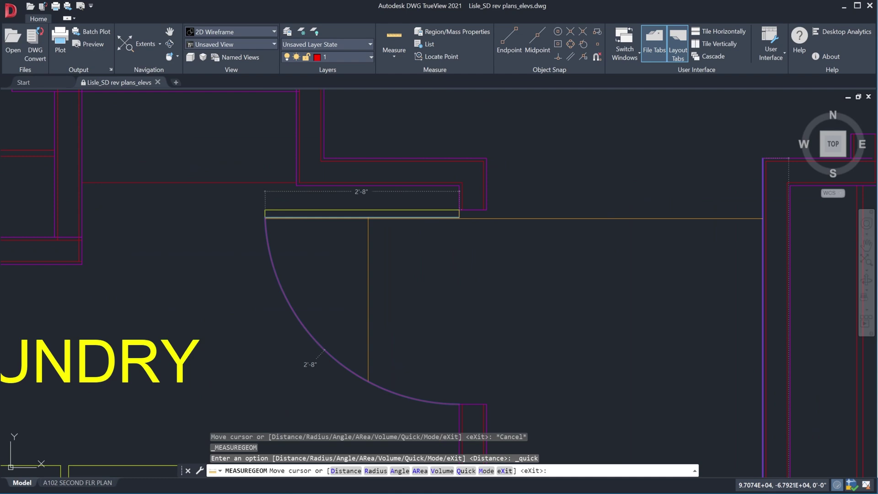
{"action": "scroll", "coordinate": [353, 231], "scroll_direction": "down", "scroll_amount": 3}
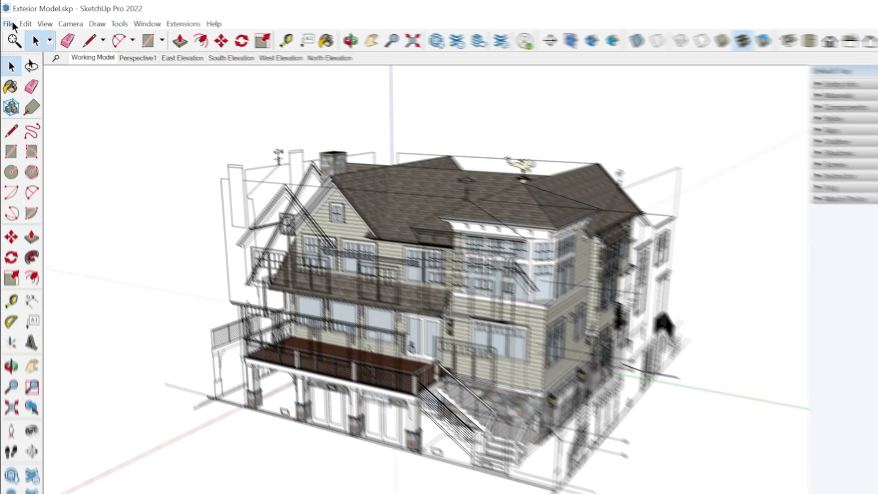
Step: Start a new Untitled model, answering the save prompt for Exterior Model.skp
{"action": "left_click", "coordinate": [6, 21]}
{"action": "left_click", "coordinate": [19, 30]}
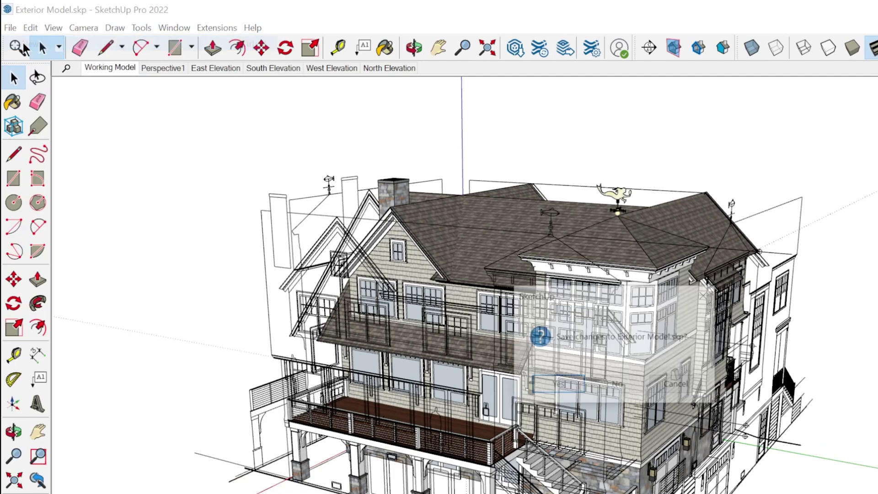
{"action": "left_click", "coordinate": [623, 384]}
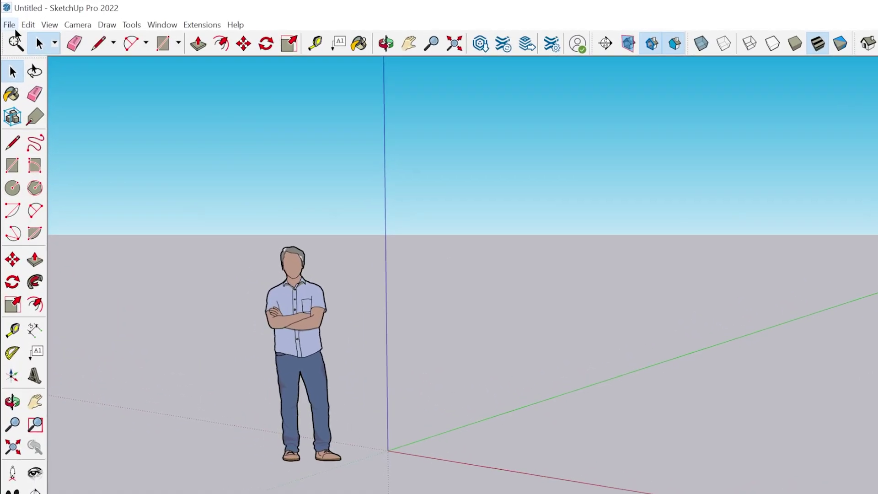
Step: Pick Lisle_SD rev plans_elevs.dwg for import, leaving the file type as All Supported Types
{"action": "left_click", "coordinate": [7, 21]}
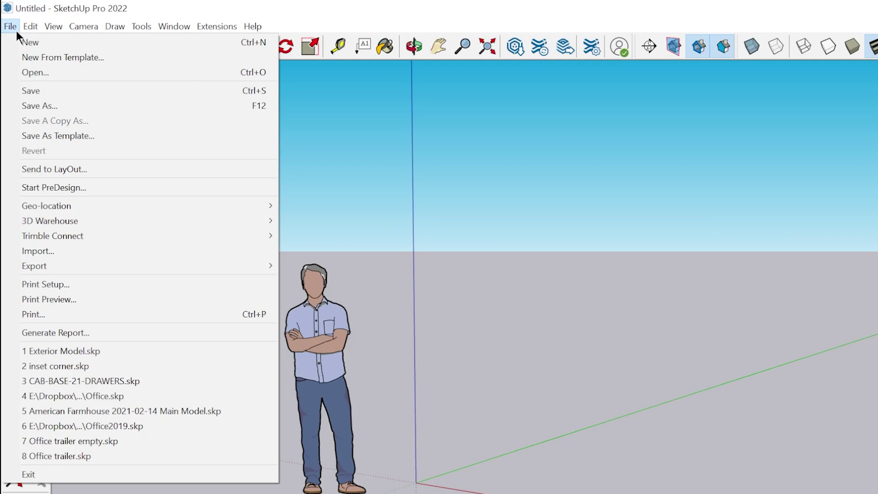
{"action": "left_click", "coordinate": [102, 259]}
{"action": "left_click", "coordinate": [382, 184]}
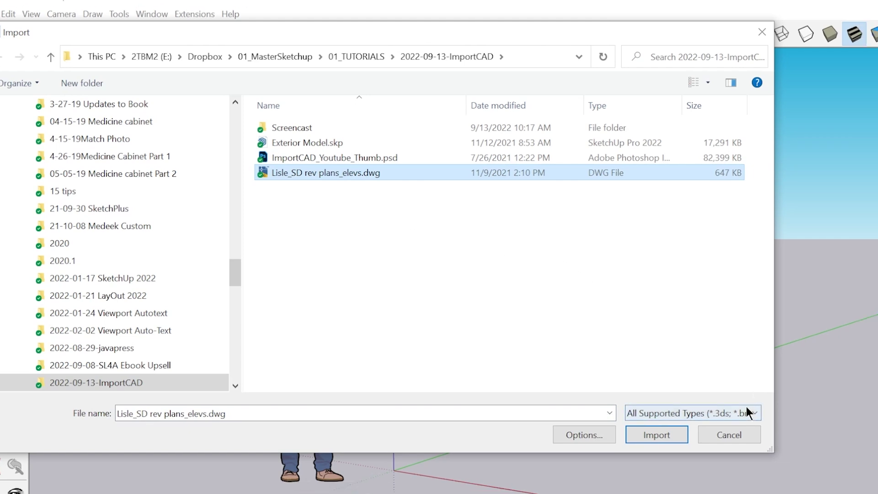
{"action": "left_click", "coordinate": [766, 425]}
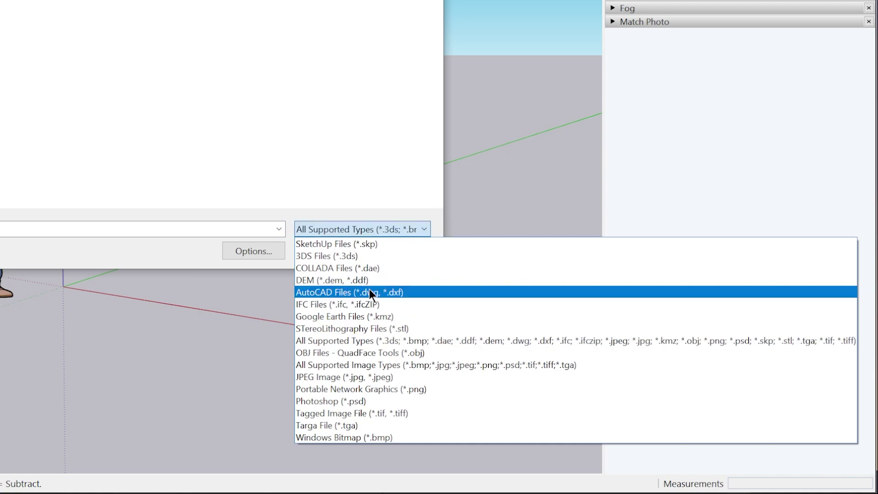
{"action": "left_click", "coordinate": [372, 341]}
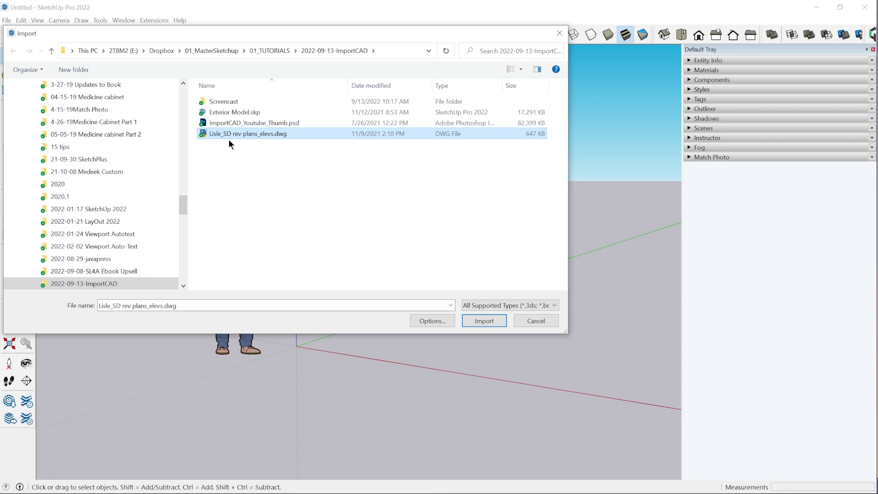
Step: Confirm DWG import options with Model Units and Preserve drawing origin left unchecked
{"action": "left_click", "coordinate": [432, 321]}
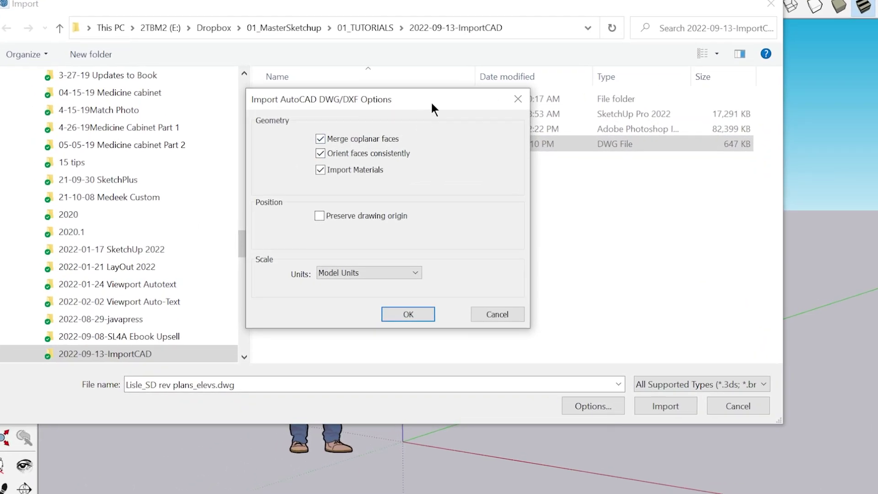
{"action": "left_click_drag", "start_coordinate": [432, 104], "coordinate": [436, 86]}
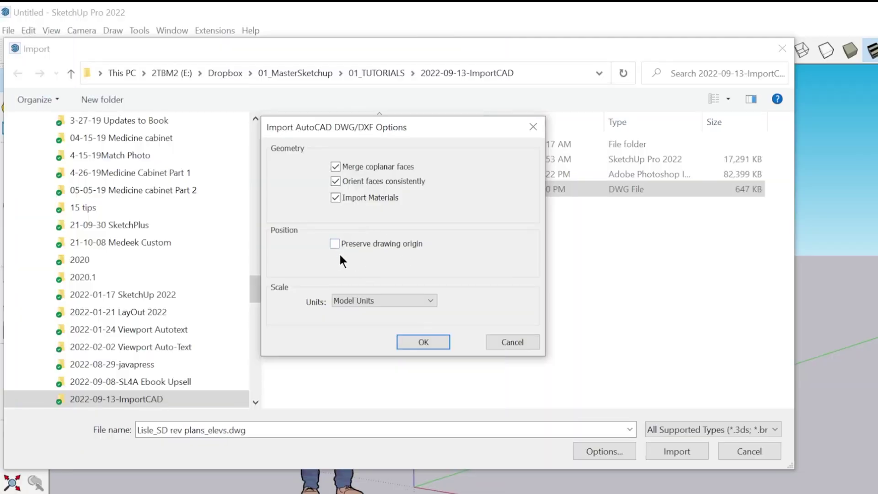
{"action": "left_click", "coordinate": [398, 301]}
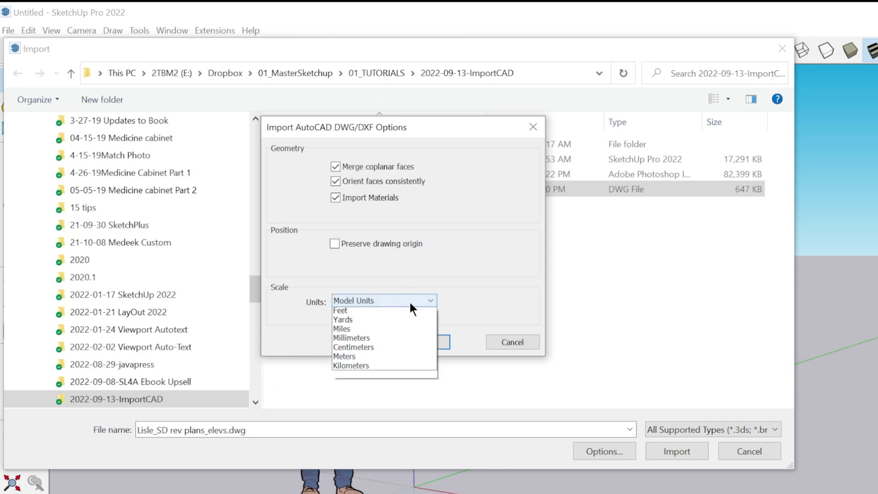
{"action": "left_click", "coordinate": [400, 314]}
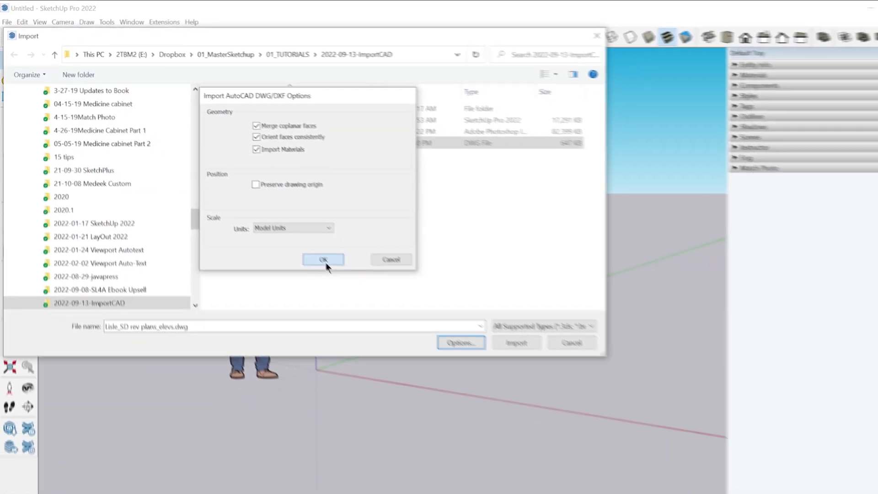
{"action": "left_click", "coordinate": [425, 343]}
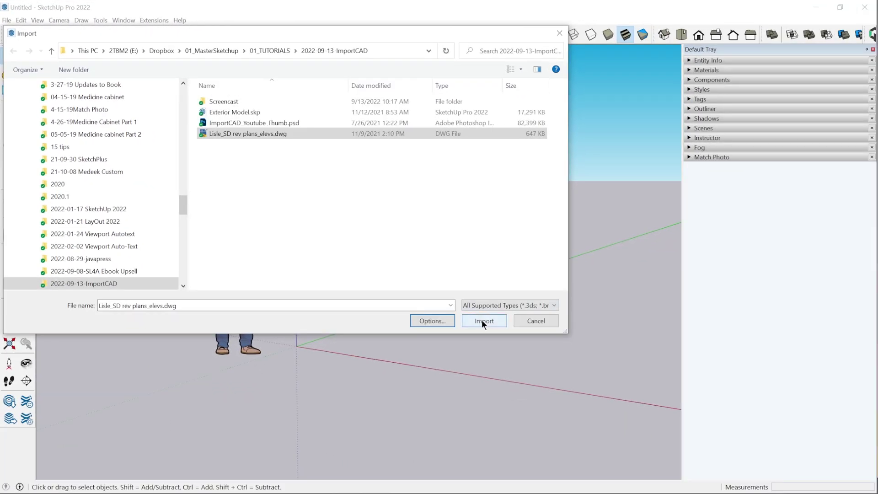
Step: Import the DWG, review the Import Results list and close it
{"action": "left_click", "coordinate": [481, 319]}
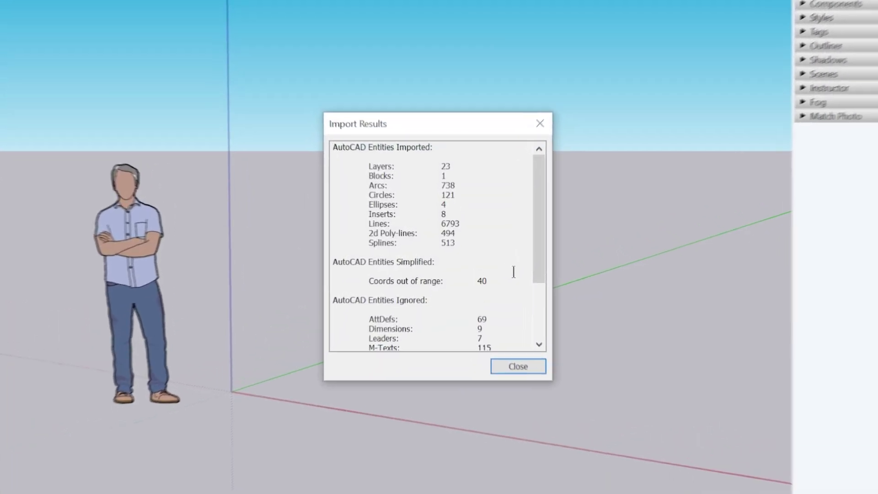
{"action": "left_click_drag", "start_coordinate": [542, 207], "coordinate": [553, 241]}
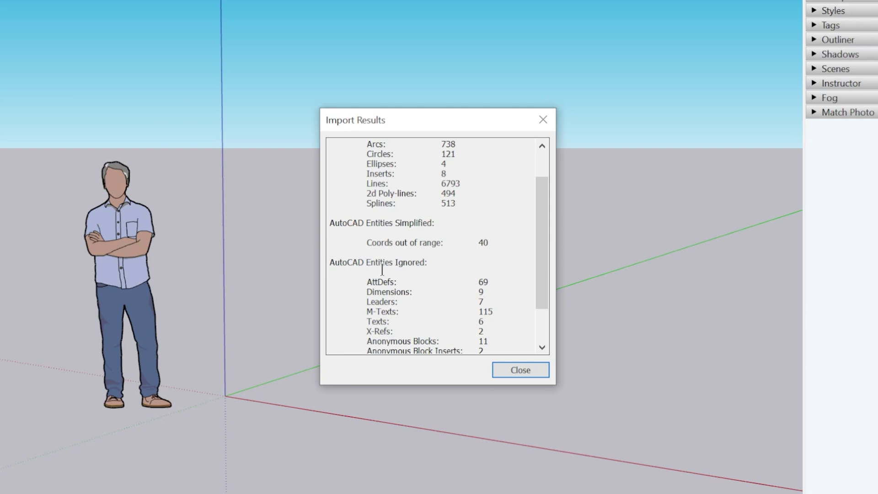
{"action": "left_click_drag", "start_coordinate": [540, 244], "coordinate": [463, 189]}
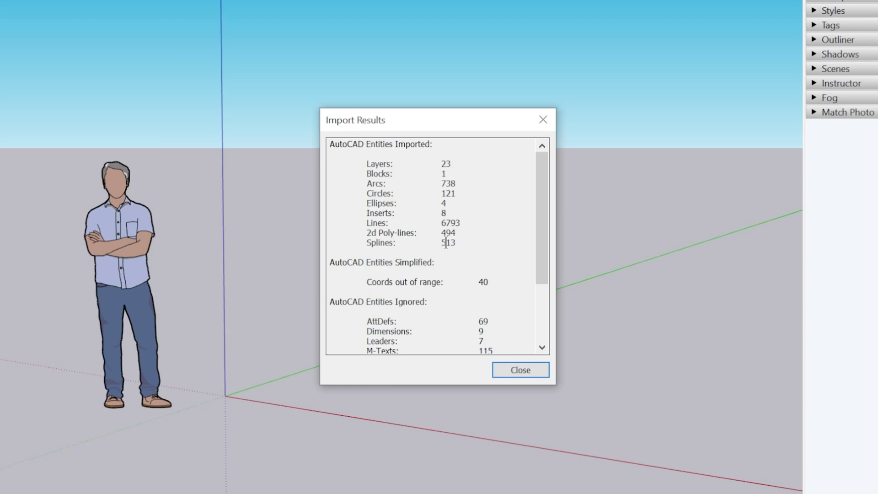
{"action": "left_click", "coordinate": [529, 366]}
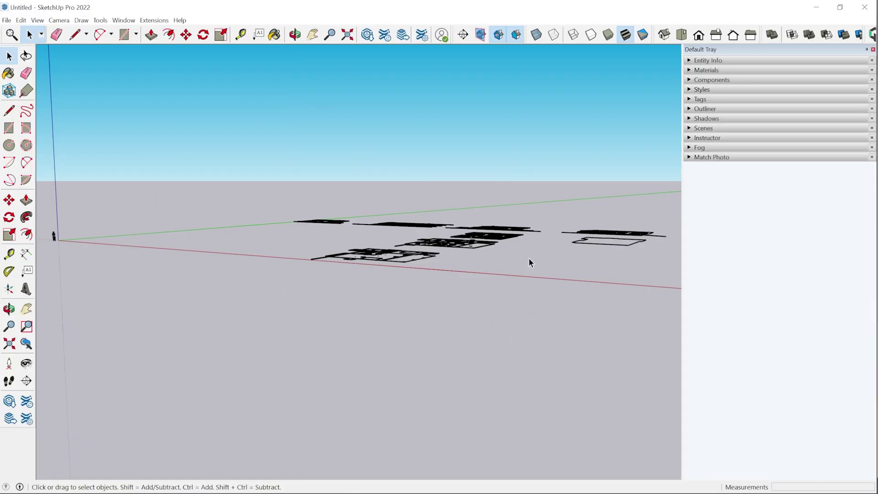
{"action": "middle_click_drag", "start_coordinate": [442, 248], "coordinate": [555, 369]}
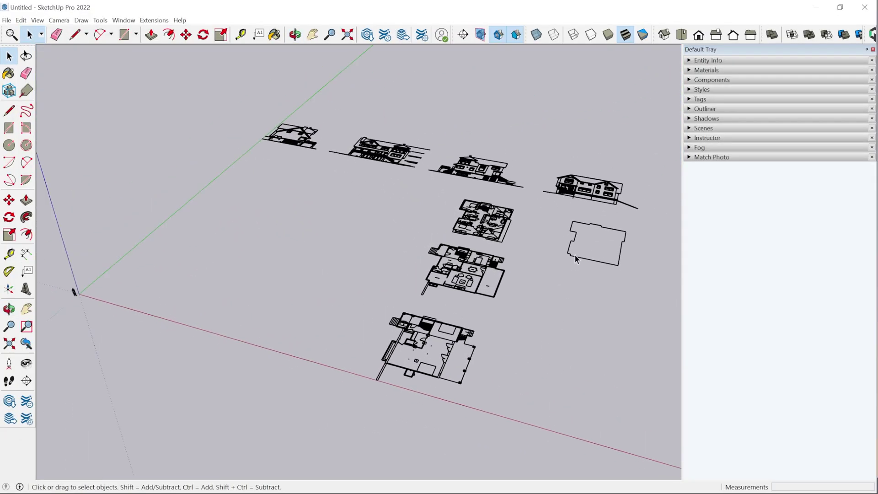
{"action": "left_click_drag", "start_coordinate": [62, 280], "coordinate": [84, 313]}
{"action": "scroll", "coordinate": [68, 292], "scroll_direction": "up", "scroll_amount": 10}
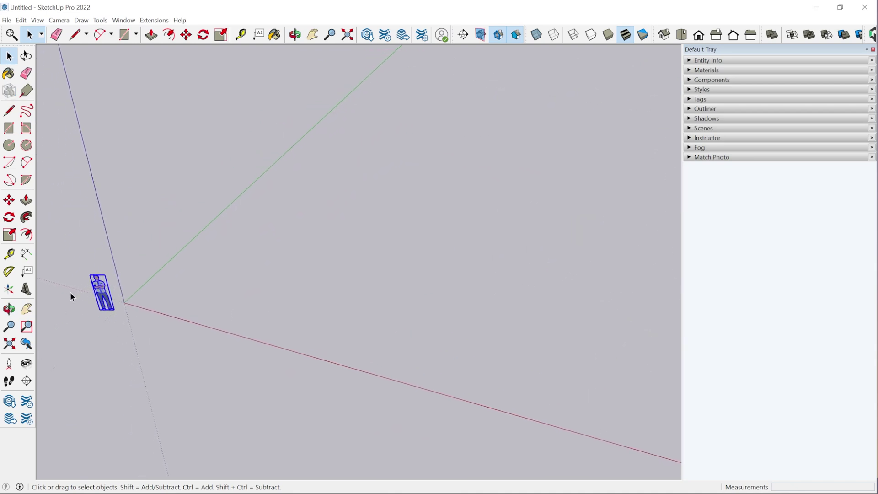
{"action": "scroll", "coordinate": [87, 321], "scroll_direction": "down", "scroll_amount": 10}
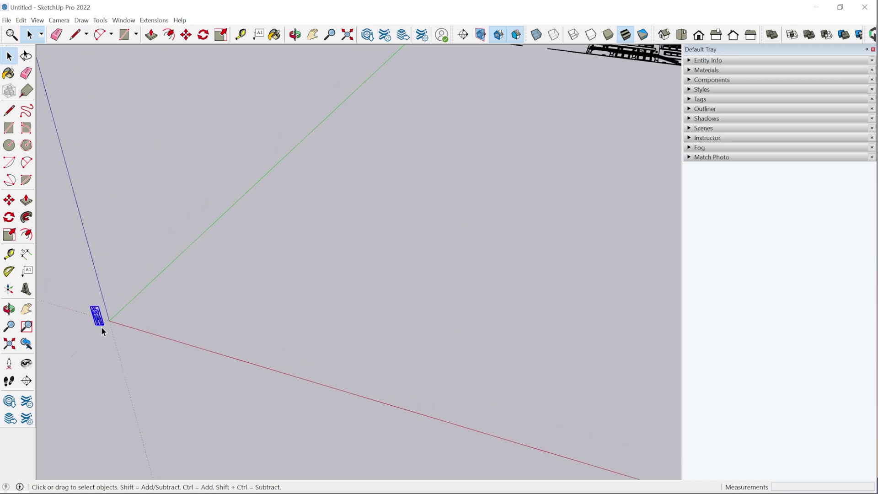
{"action": "scroll", "coordinate": [101, 322], "scroll_direction": "down", "scroll_amount": 5}
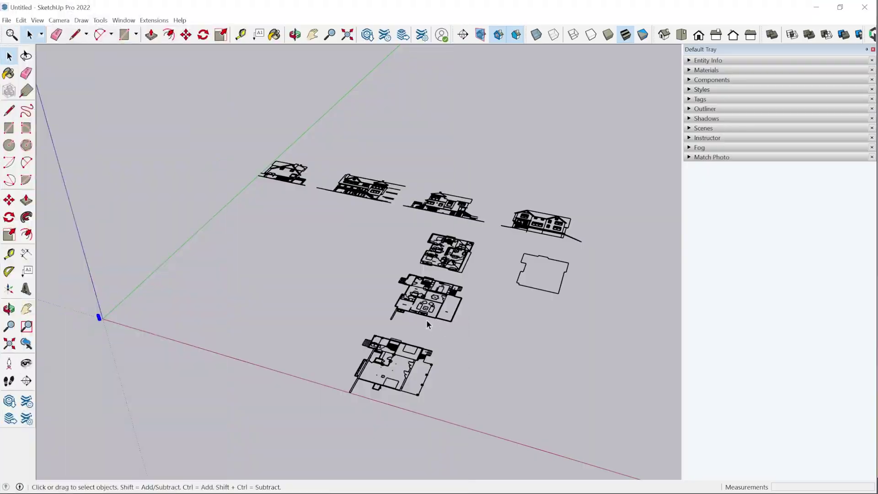
{"action": "scroll", "coordinate": [427, 324], "scroll_direction": "up", "scroll_amount": 5}
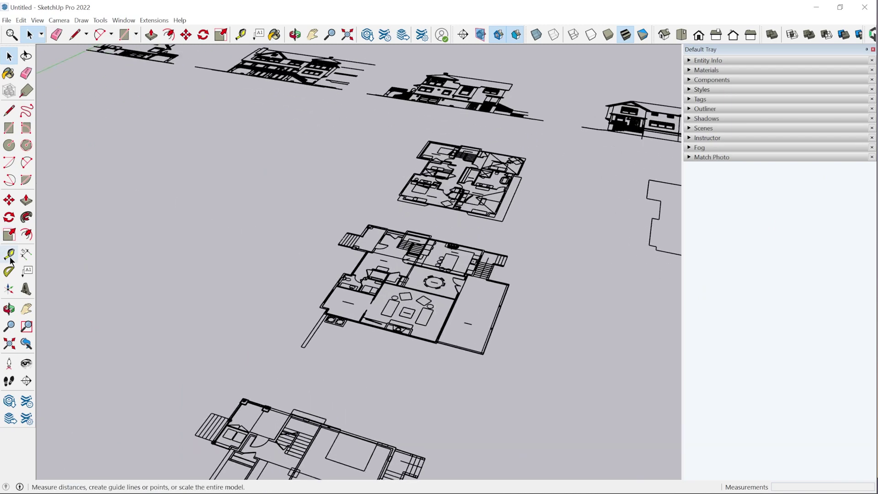
{"action": "left_click", "coordinate": [10, 258]}
{"action": "scroll", "coordinate": [458, 318], "scroll_direction": "up", "scroll_amount": 5}
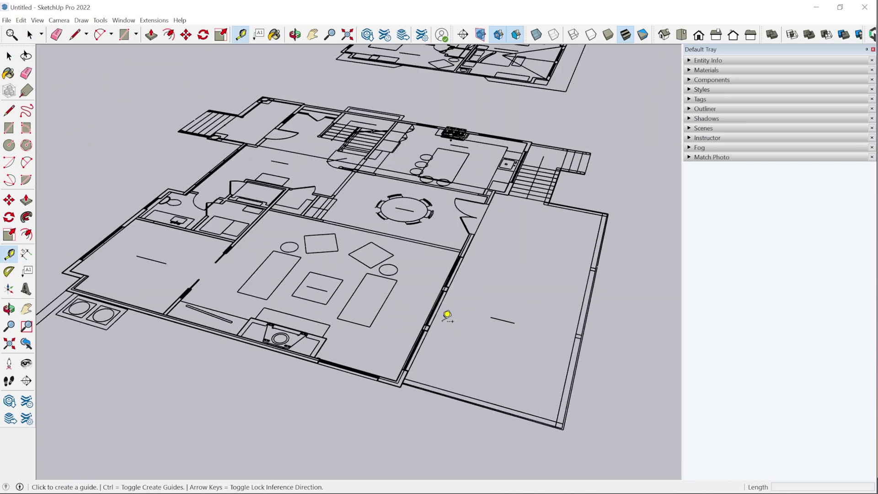
{"action": "scroll", "coordinate": [447, 316], "scroll_direction": "up", "scroll_amount": 3}
{"action": "scroll", "coordinate": [366, 442], "scroll_direction": "up", "scroll_amount": 5}
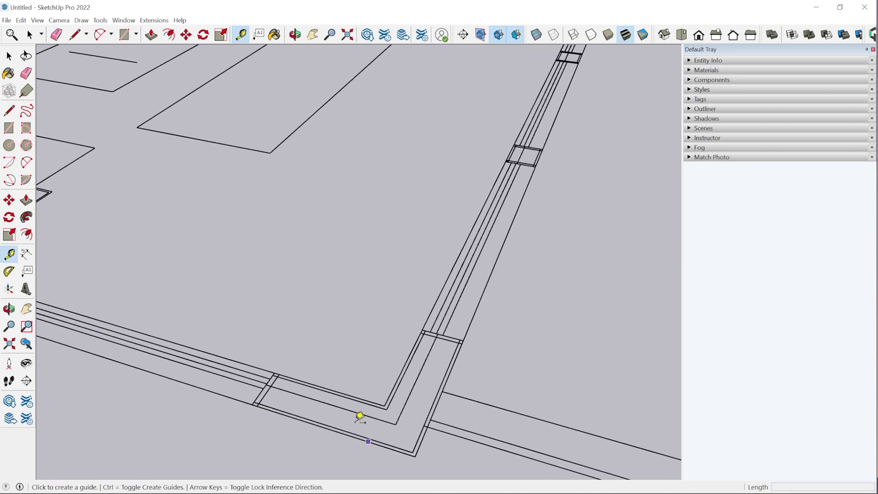
{"action": "left_click", "coordinate": [323, 413]}
{"action": "scroll", "coordinate": [316, 415], "scroll_direction": "up", "scroll_amount": 5}
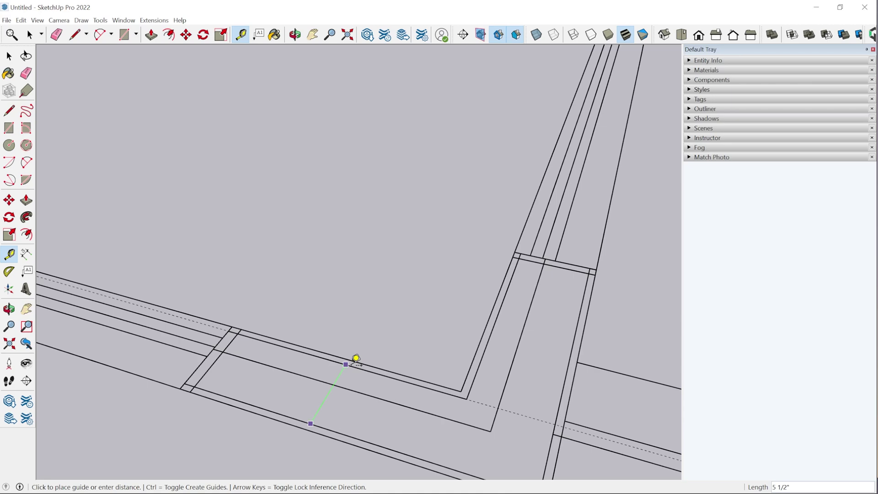
{"action": "key", "text": "Escape"}
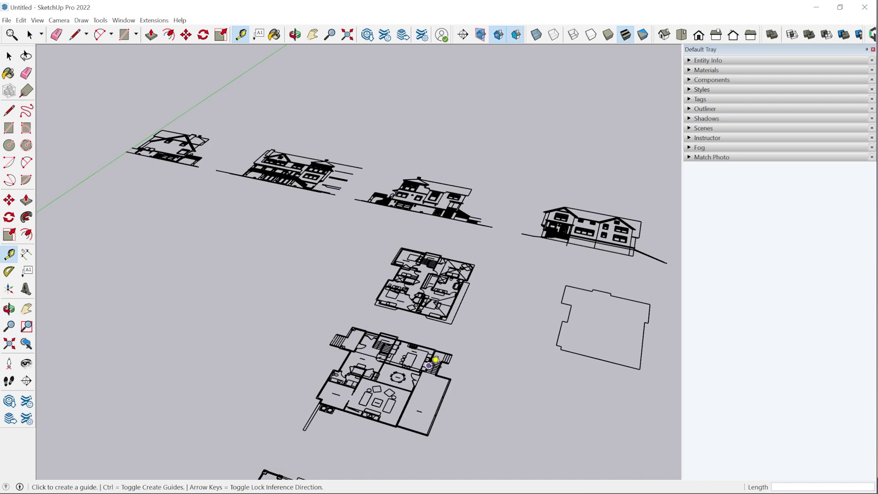
Step: Select the imported drawing component and expand the Outliner in the Default Tray
{"action": "middle_click_drag", "start_coordinate": [434, 360], "coordinate": [274, 219]}
{"action": "key", "text": "space"}
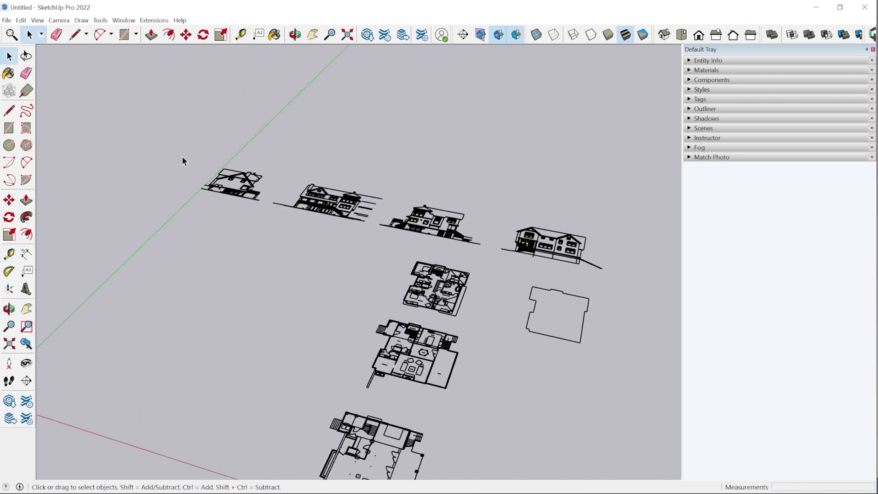
{"action": "left_click", "coordinate": [450, 283]}
{"action": "scroll", "coordinate": [413, 153], "scroll_direction": "down", "scroll_amount": 3}
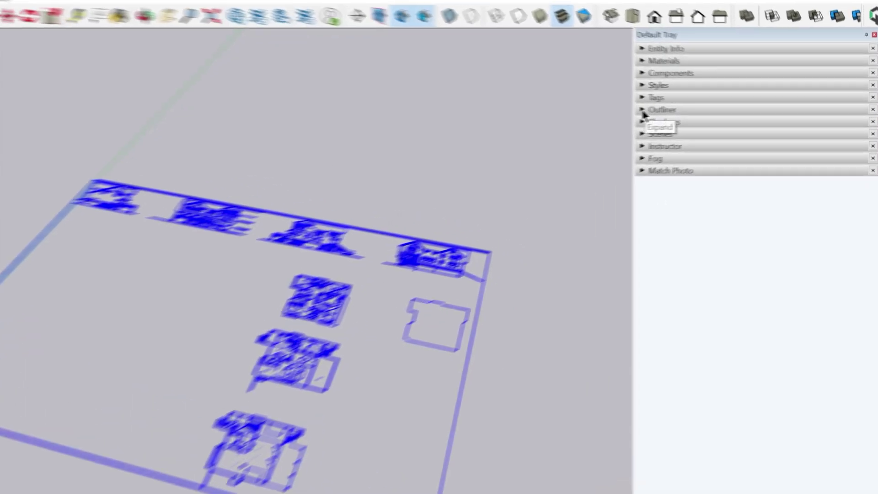
{"action": "left_click", "coordinate": [693, 111]}
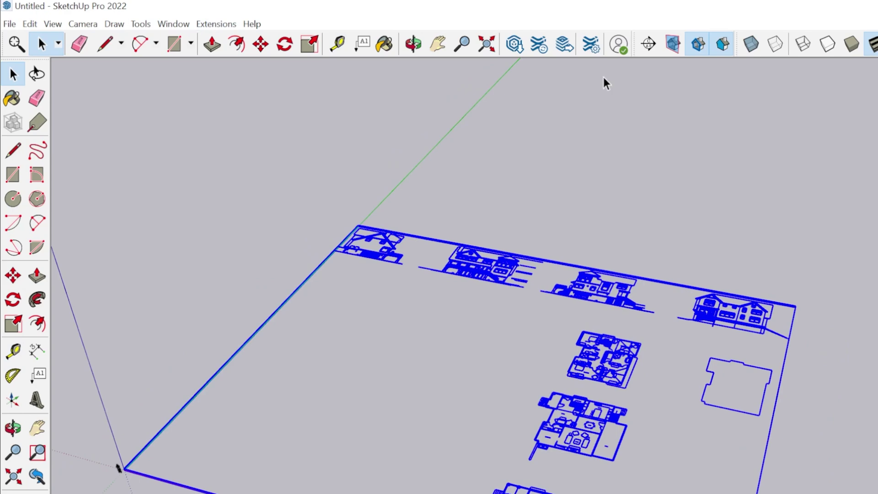
{"action": "left_click", "coordinate": [187, 22]}
Step: Delete the person figure via its Outliner row, keeping the imported drawing component
{"action": "mouse_move", "coordinate": [183, 40]}
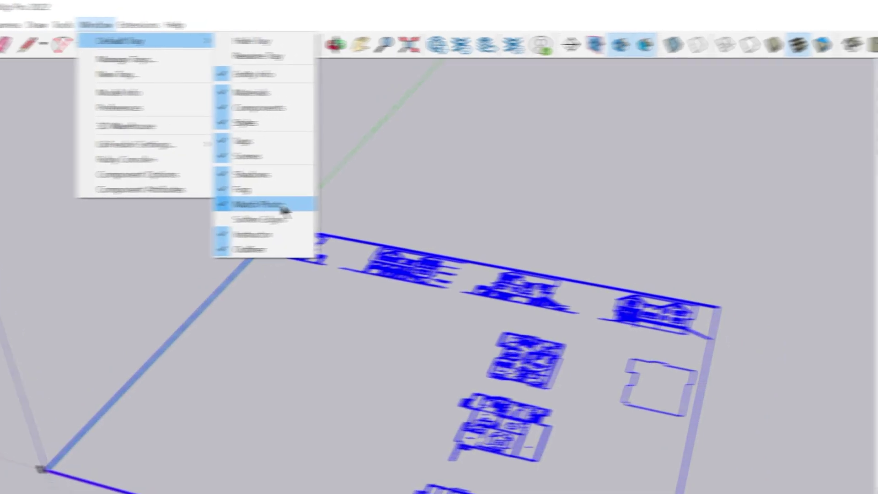
{"action": "key", "text": "Escape"}
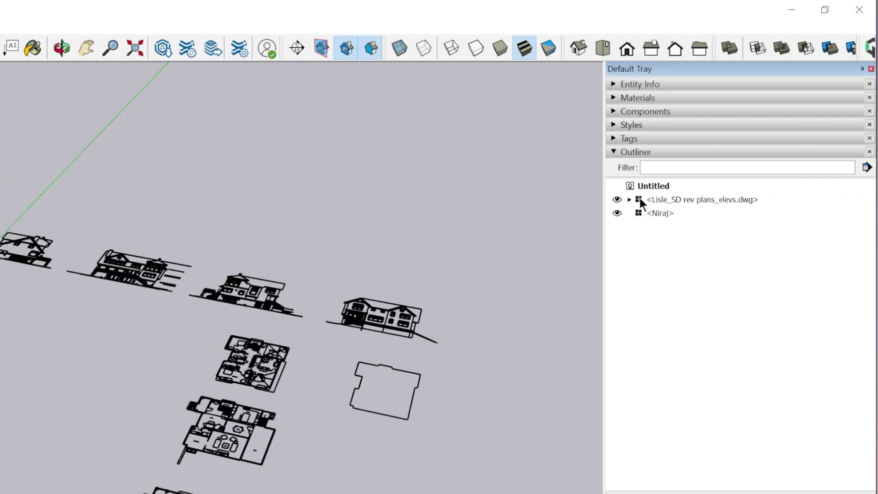
{"action": "left_click", "coordinate": [641, 199]}
{"action": "left_click", "coordinate": [647, 214]}
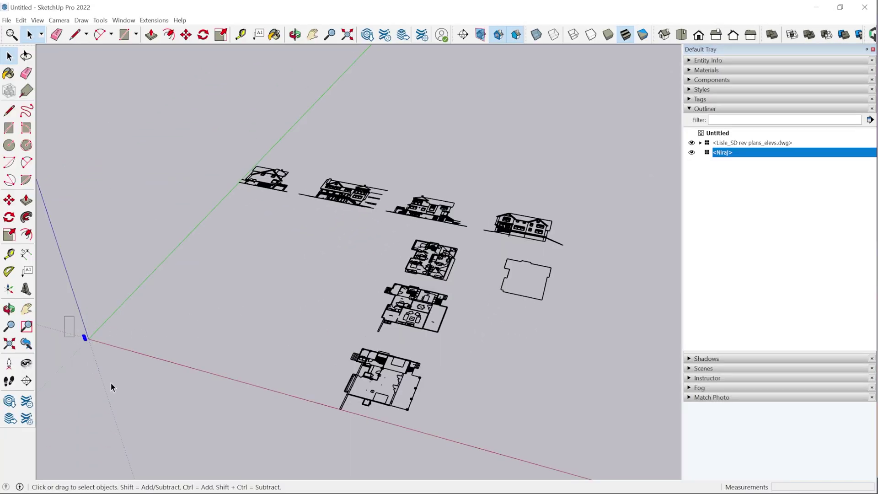
{"action": "key", "text": "Delete"}
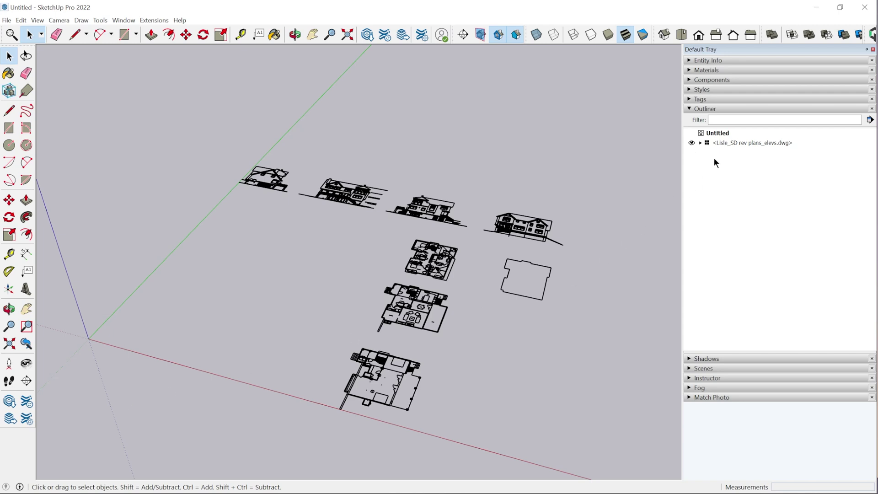
Step: Expand the Lisle_SD drawing in the Outliner and check each of its four scalefigure rows
{"action": "left_click", "coordinate": [727, 143]}
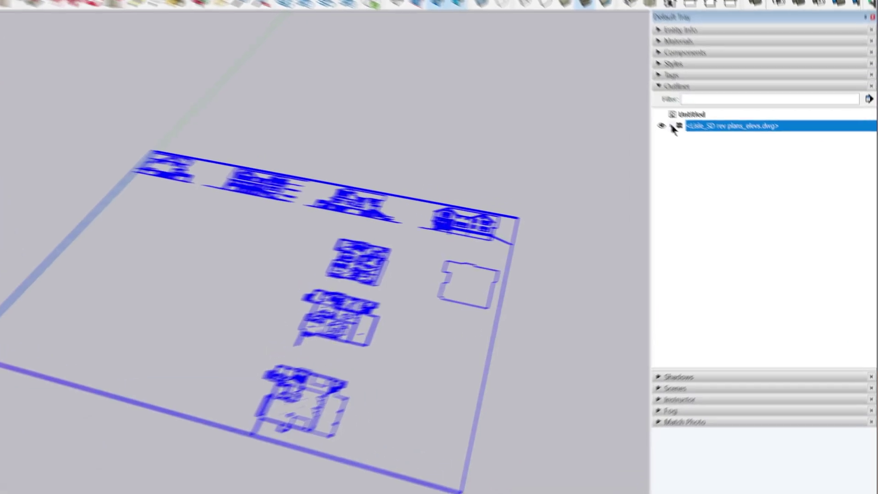
{"action": "left_click", "coordinate": [700, 142]}
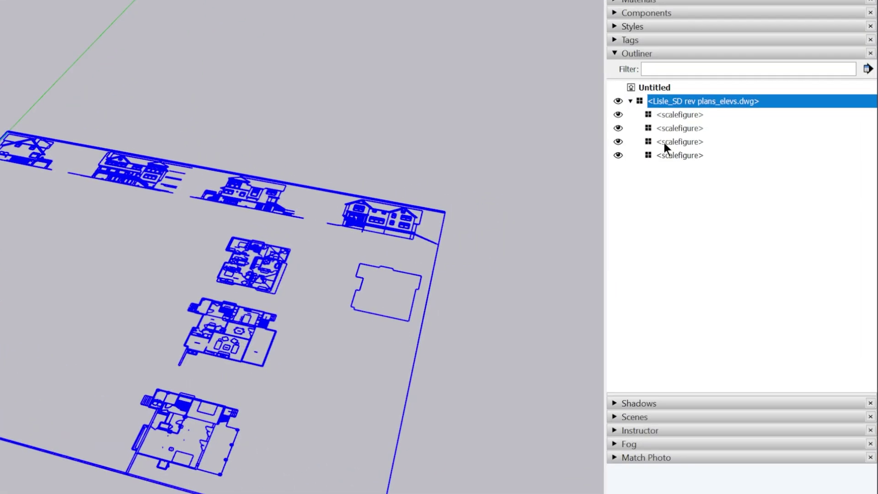
{"action": "left_click", "coordinate": [680, 156]}
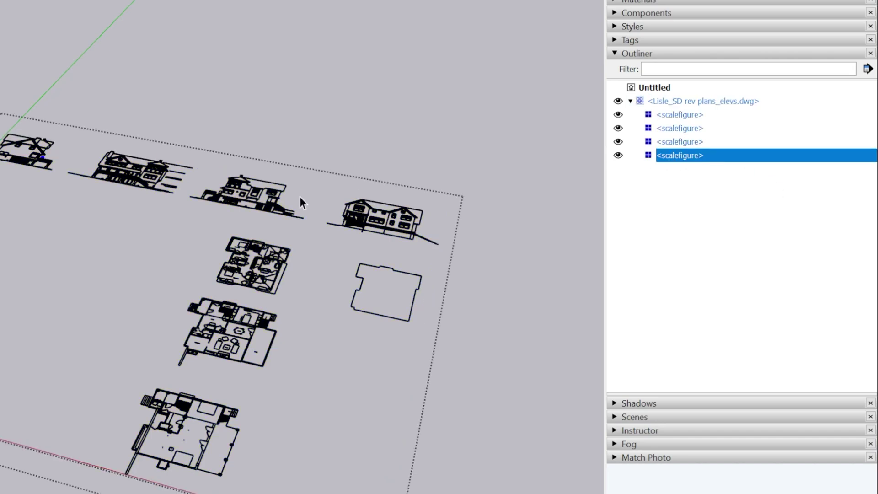
{"action": "mouse_move", "coordinate": [300, 196]}
{"action": "middle_mouse_down"}
{"action": "mouse_move", "coordinate": [196, 362]}
{"action": "mouse_move", "coordinate": [242, 451]}
{"action": "middle_mouse_up"}
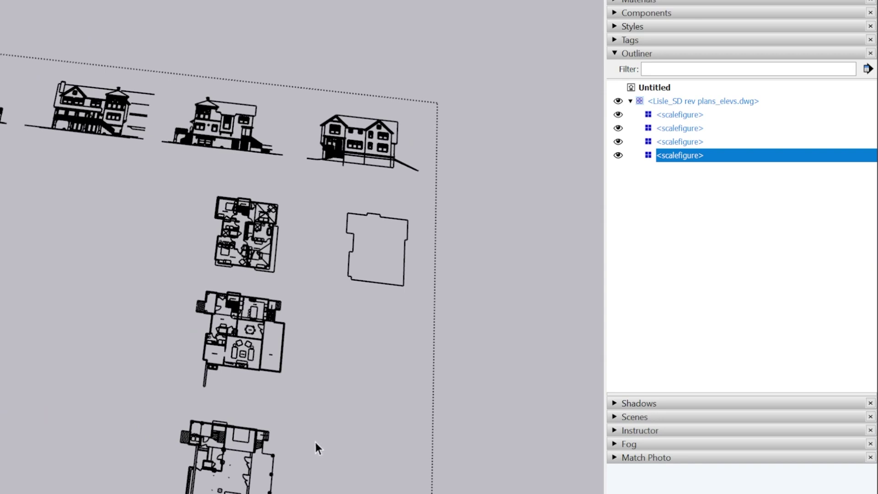
{"action": "left_click", "coordinate": [676, 142]}
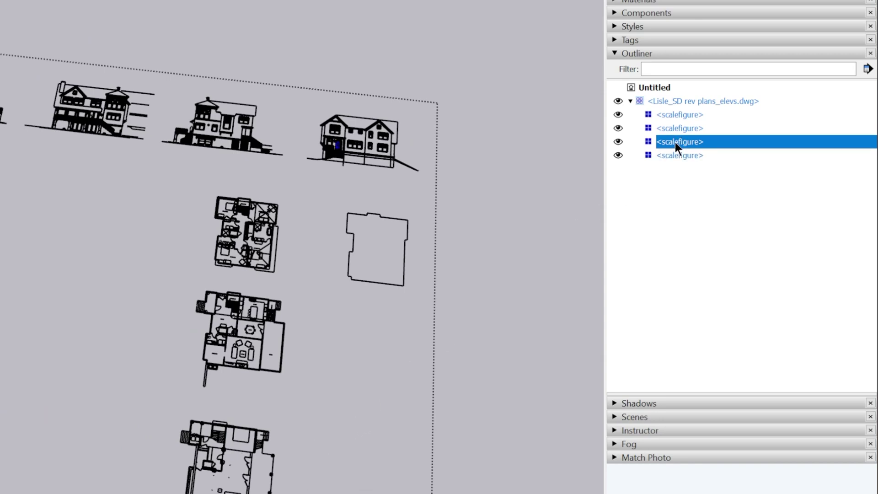
{"action": "left_click", "coordinate": [676, 128]}
{"action": "left_click", "coordinate": [679, 115]}
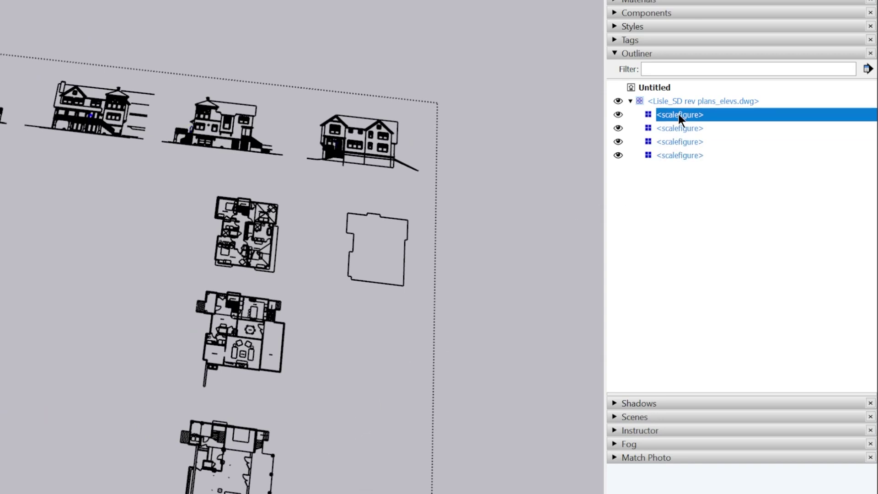
Step: Orbit to face the front elevation and select the second scalefigure
{"action": "scroll", "coordinate": [262, 107], "scroll_direction": "up", "scroll_amount": 5}
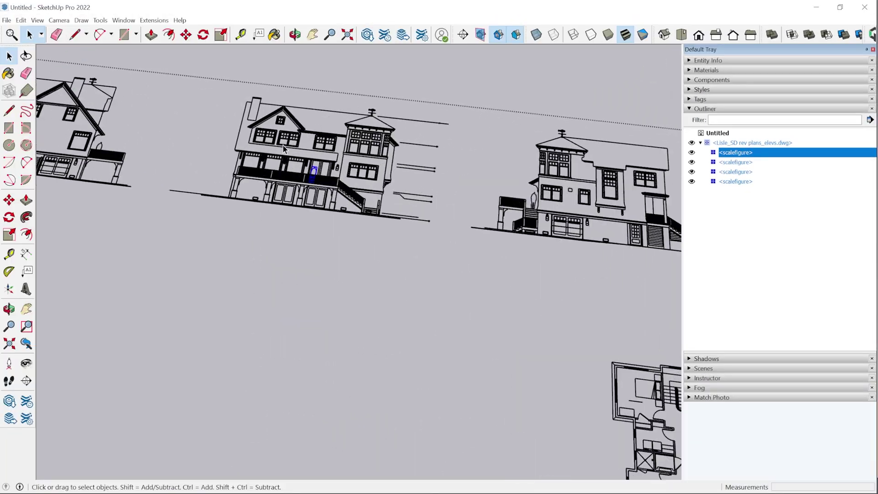
{"action": "middle_click_drag", "start_coordinate": [284, 148], "coordinate": [348, 256]}
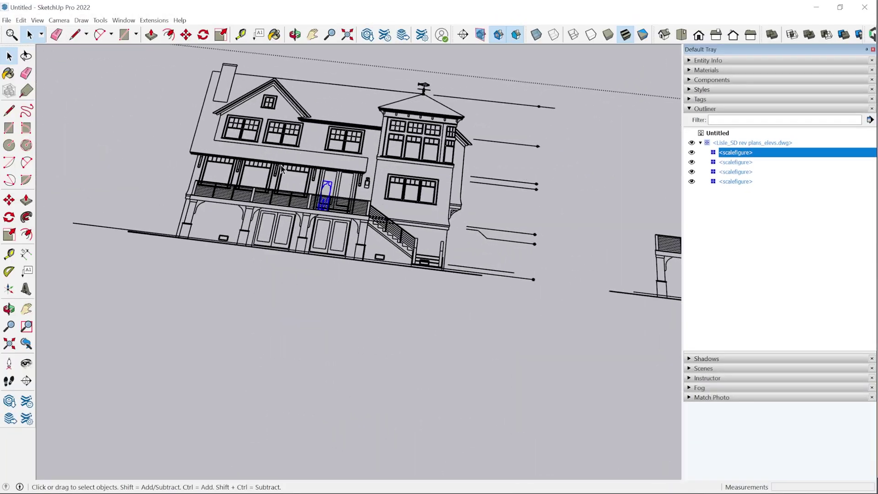
{"action": "scroll", "coordinate": [348, 256], "scroll_direction": "up", "scroll_amount": 3}
{"action": "scroll", "coordinate": [413, 367], "scroll_direction": "down", "scroll_amount": 3}
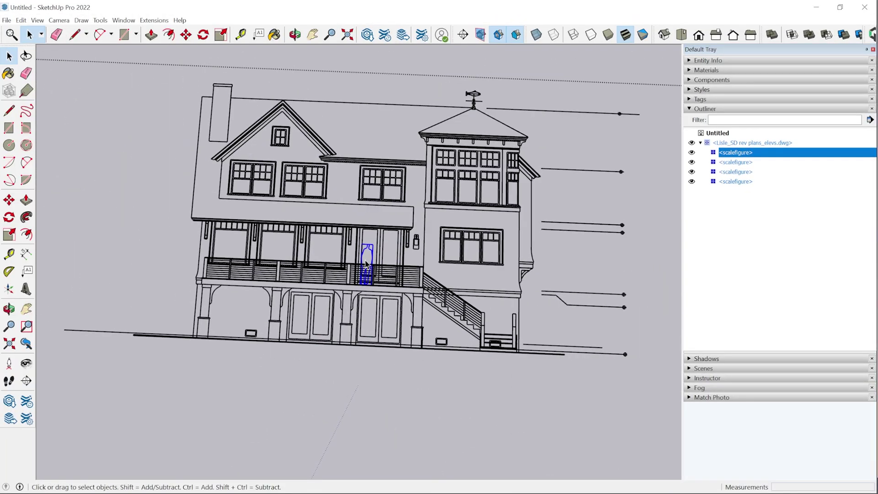
{"action": "scroll", "coordinate": [549, 266], "scroll_direction": "down", "scroll_amount": 3}
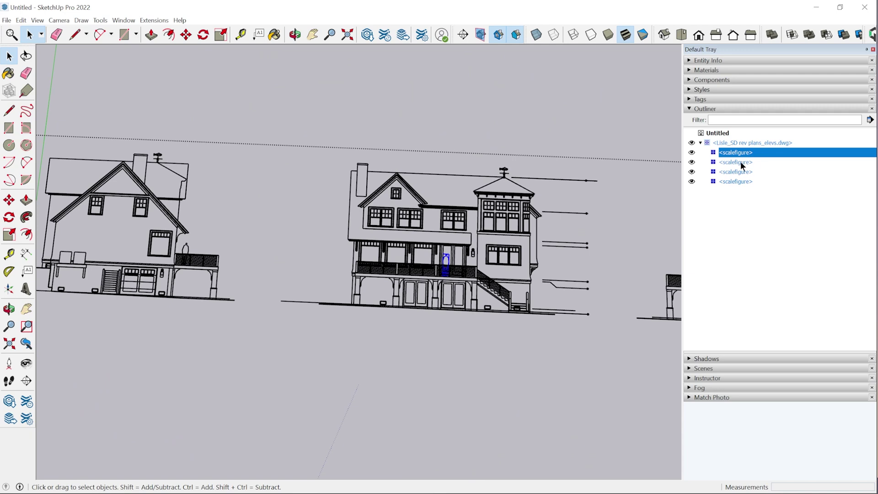
{"action": "left_click", "coordinate": [742, 163]}
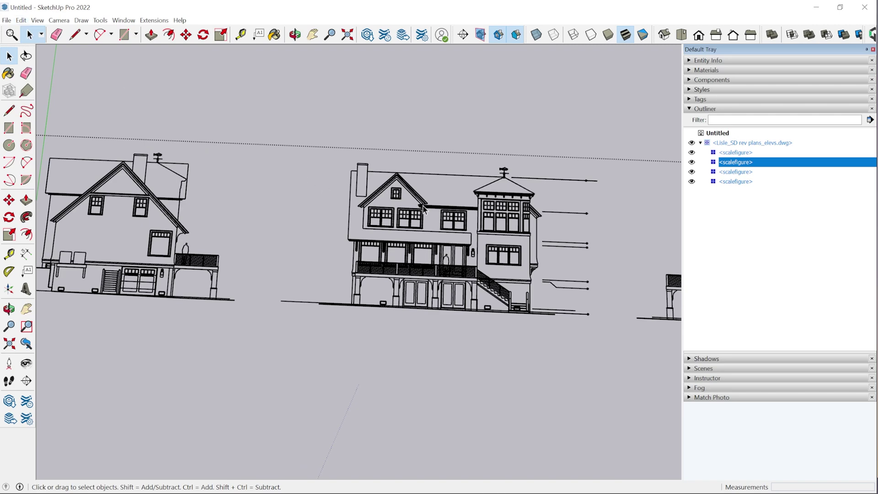
Step: Zoom Selection on the second scalefigure (Shift+S, then Edit > Component), zooming out after
{"action": "key", "text": "shift+s"}
{"action": "scroll", "coordinate": [409, 311], "scroll_direction": "down", "scroll_amount": 4}
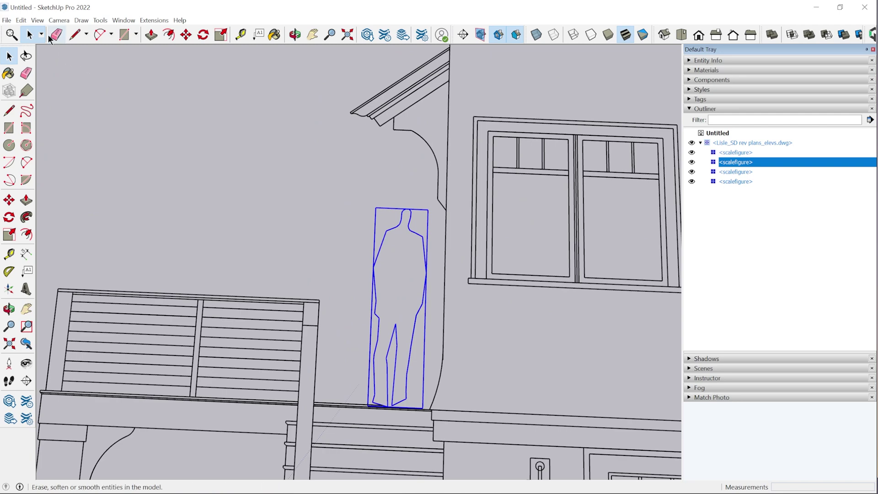
{"action": "left_click", "coordinate": [21, 21]}
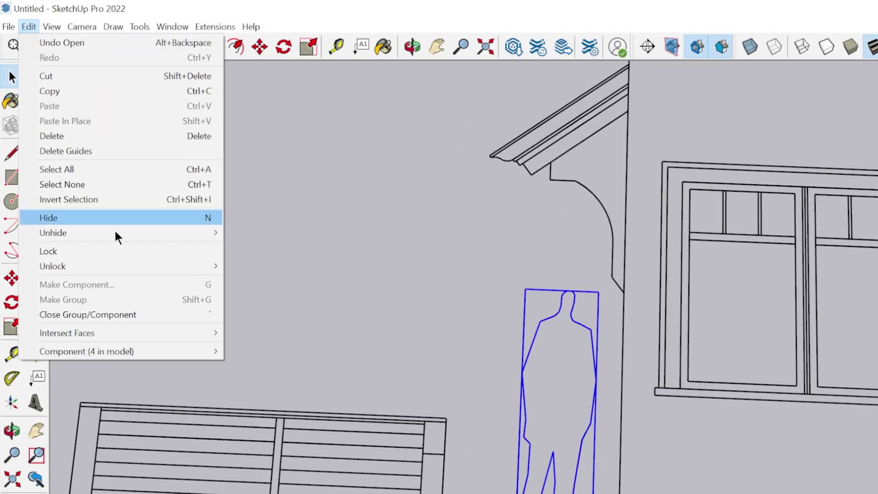
{"action": "mouse_move", "coordinate": [150, 351]}
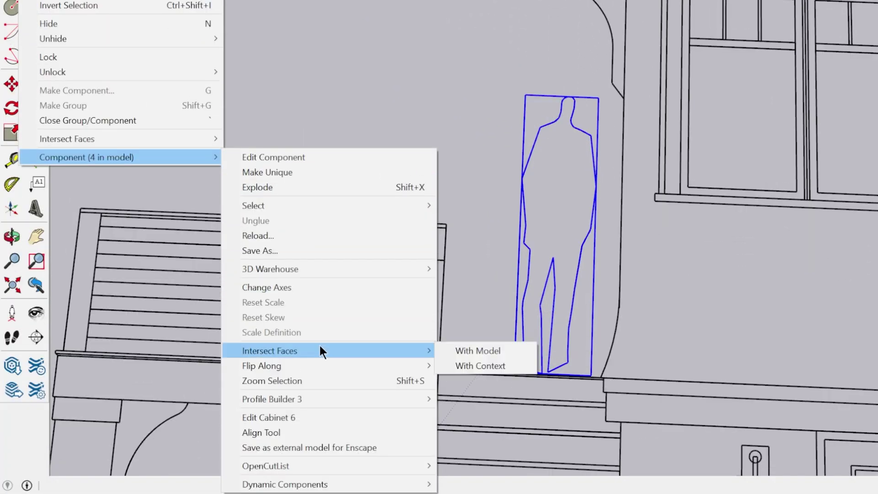
{"action": "mouse_move", "coordinate": [319, 366]}
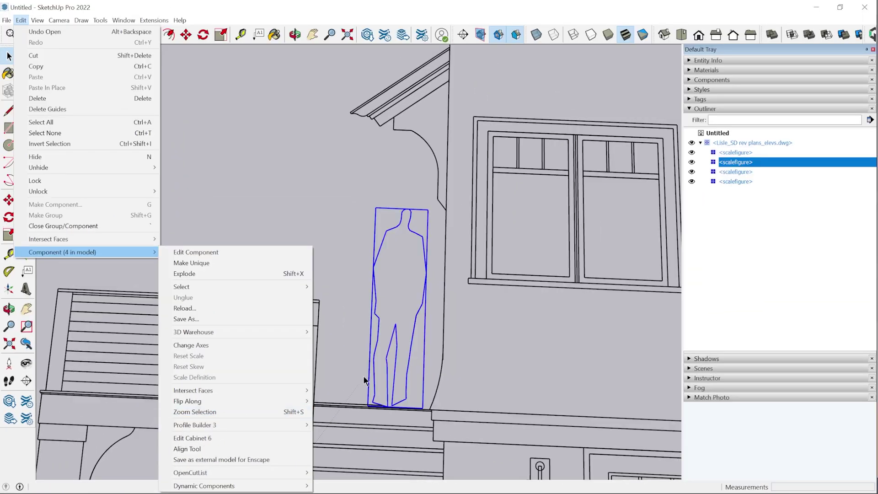
{"action": "left_click", "coordinate": [405, 382]}
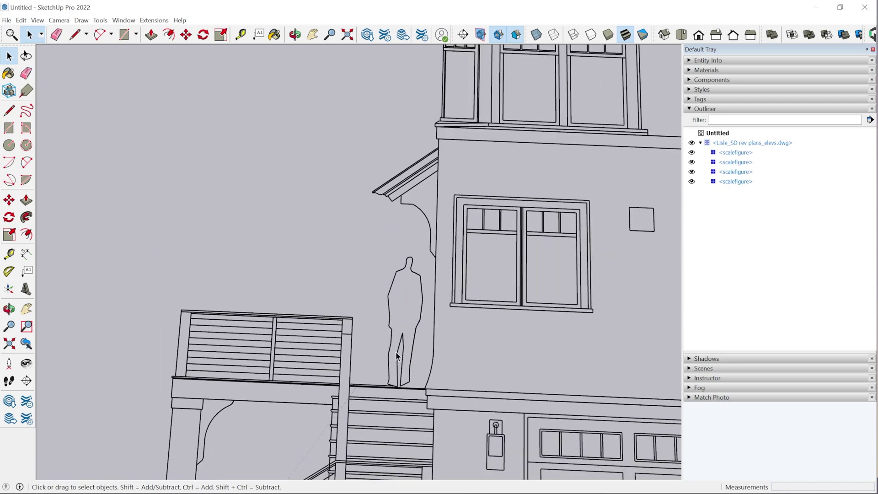
{"action": "scroll", "coordinate": [396, 356], "scroll_direction": "down", "scroll_amount": 3}
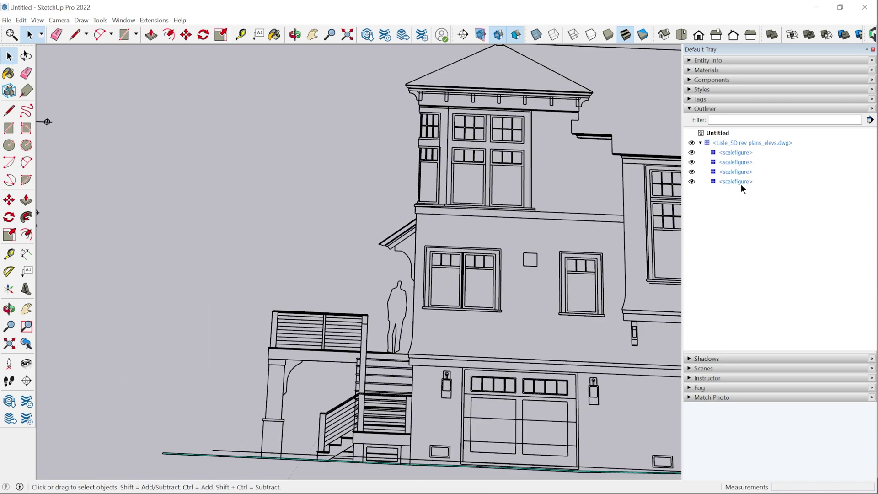
Step: Select and frame the fourth scalefigure at the rear deck, then clear the selection
{"action": "left_click", "coordinate": [741, 183]}
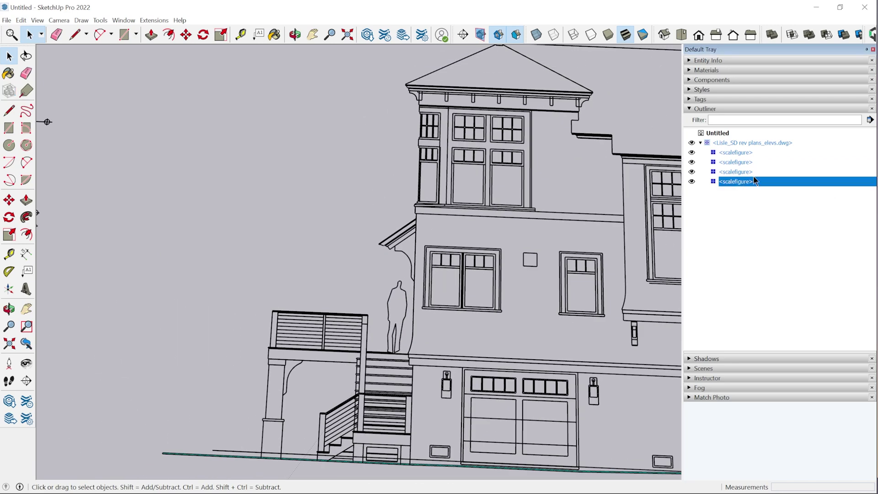
{"action": "key", "text": "shift+z"}
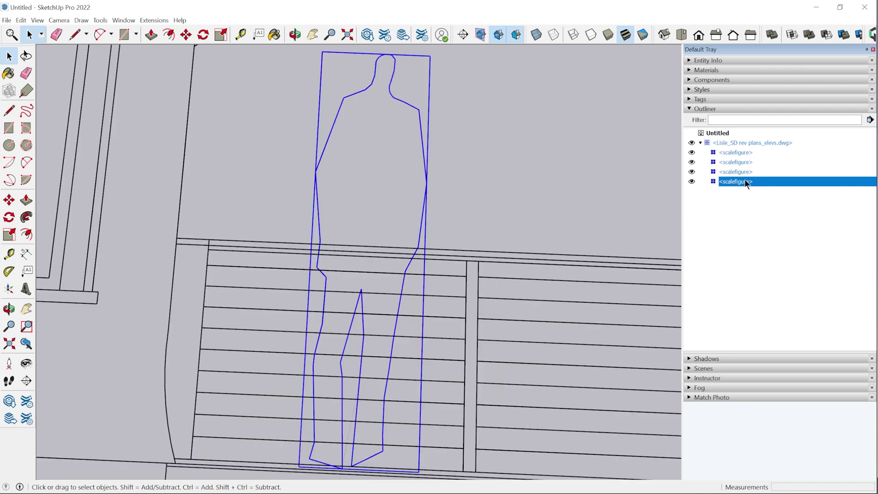
{"action": "scroll", "coordinate": [339, 351], "scroll_direction": "down", "scroll_amount": 4}
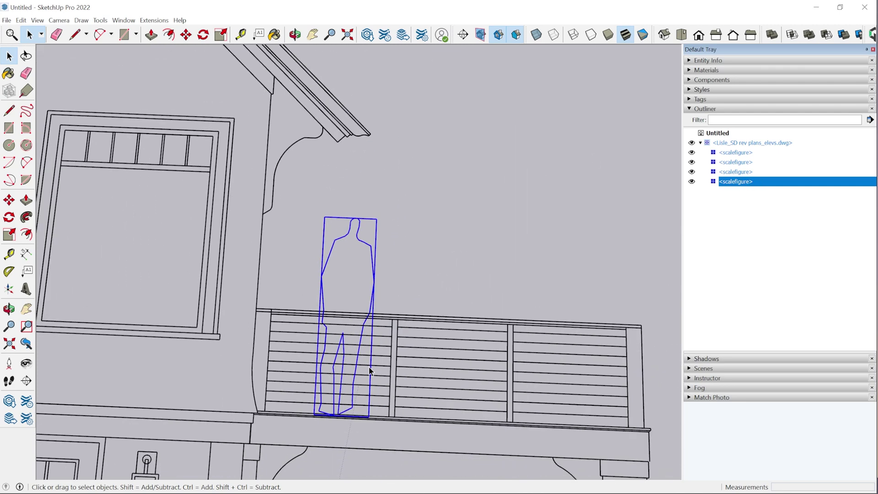
{"action": "right_click", "coordinate": [731, 181]}
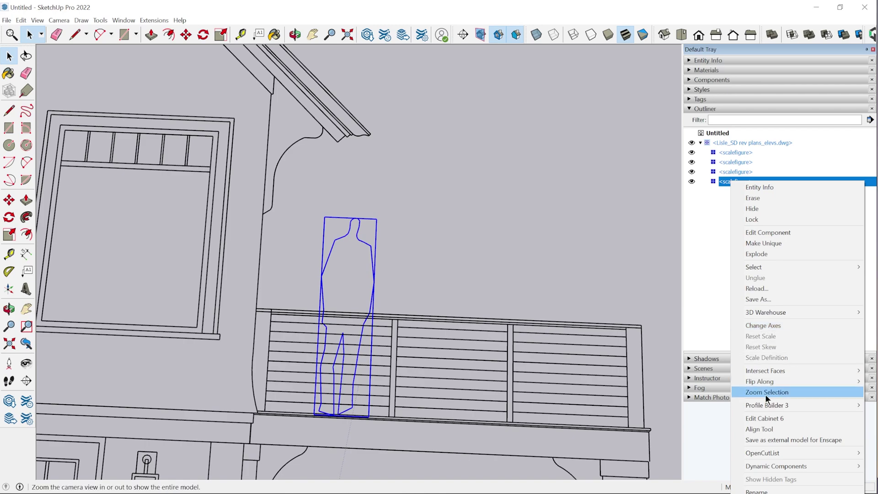
{"action": "left_click", "coordinate": [699, 254]}
Step: Zoom in on the third scale figure, then back out to the upper floor plan
{"action": "left_click", "coordinate": [736, 171]}
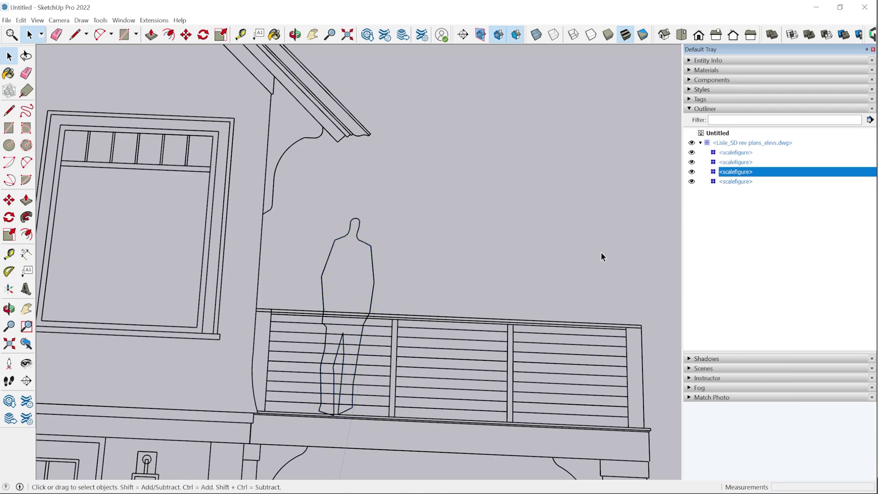
{"action": "scroll", "coordinate": [521, 324], "scroll_direction": "down", "scroll_amount": 2}
{"action": "scroll", "coordinate": [521, 324], "scroll_direction": "down", "scroll_amount": 10}
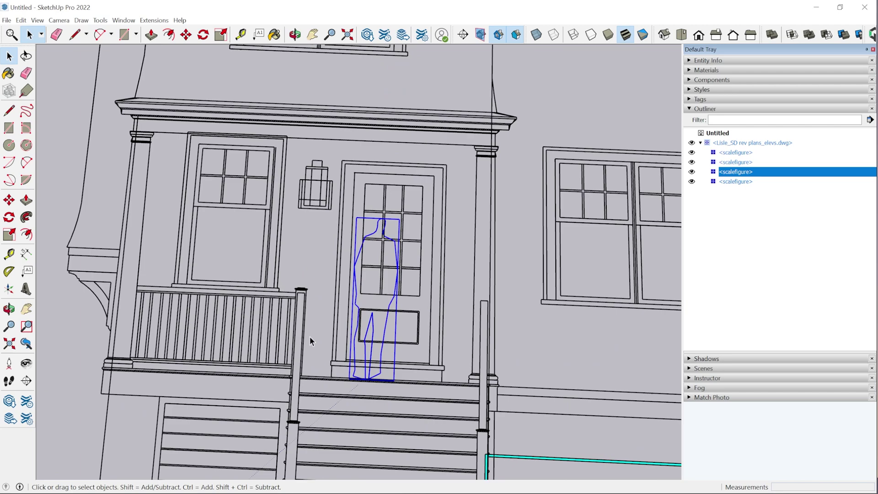
{"action": "scroll", "coordinate": [265, 340], "scroll_direction": "down", "scroll_amount": 2}
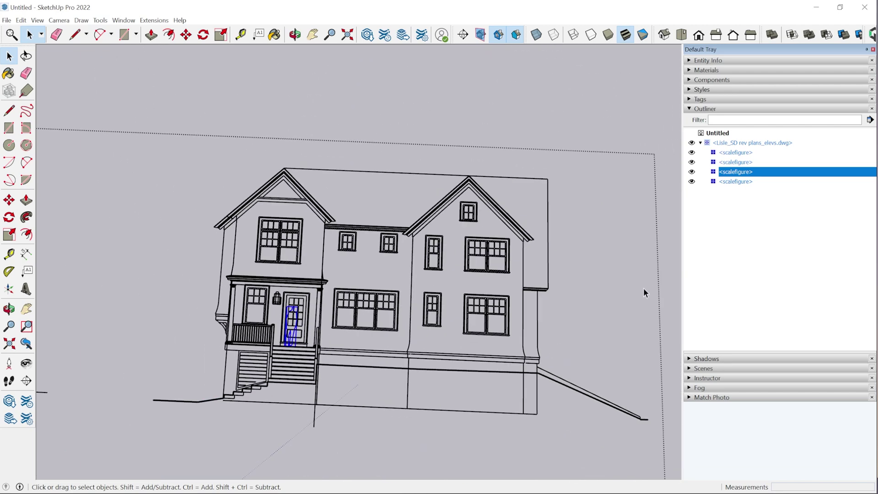
{"action": "scroll", "coordinate": [644, 277], "scroll_direction": "down", "scroll_amount": 4}
{"action": "left_click", "coordinate": [644, 275]}
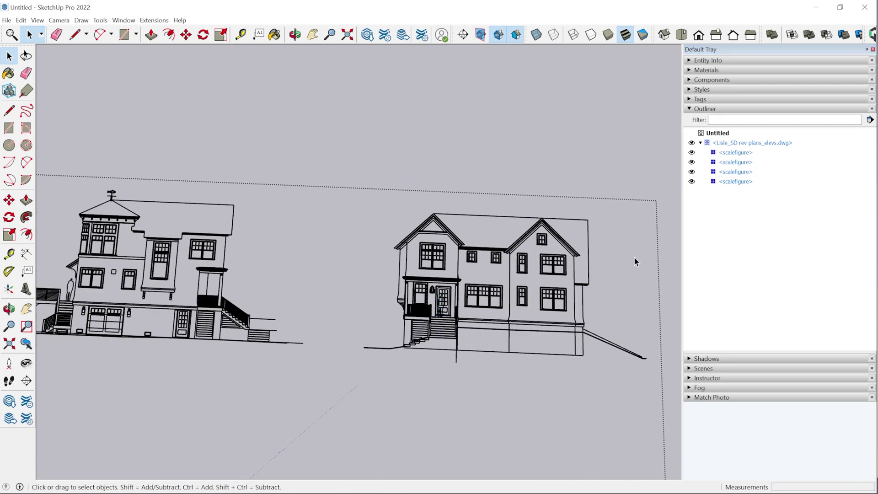
{"action": "scroll", "coordinate": [632, 274], "scroll_direction": "down", "scroll_amount": 4}
{"action": "scroll", "coordinate": [571, 216], "scroll_direction": "down", "scroll_amount": 2}
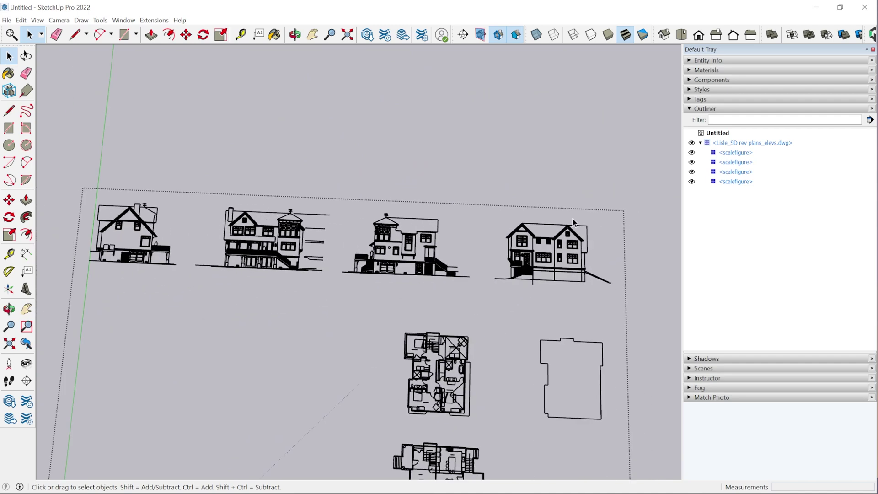
{"action": "scroll", "coordinate": [454, 403], "scroll_direction": "up", "scroll_amount": 6}
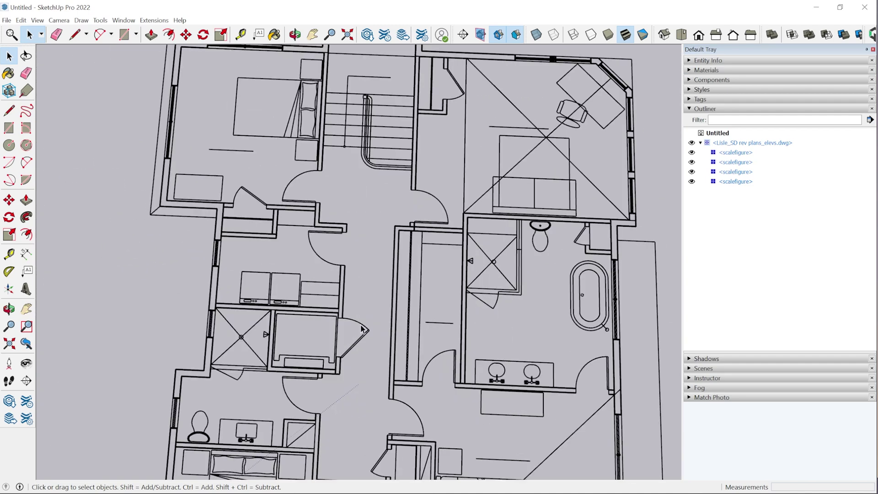
Step: Inspect a door swing arc and the small circle: tag A-wall, radius about 10 1/16", 96 segments
{"action": "left_click", "coordinate": [703, 61]}
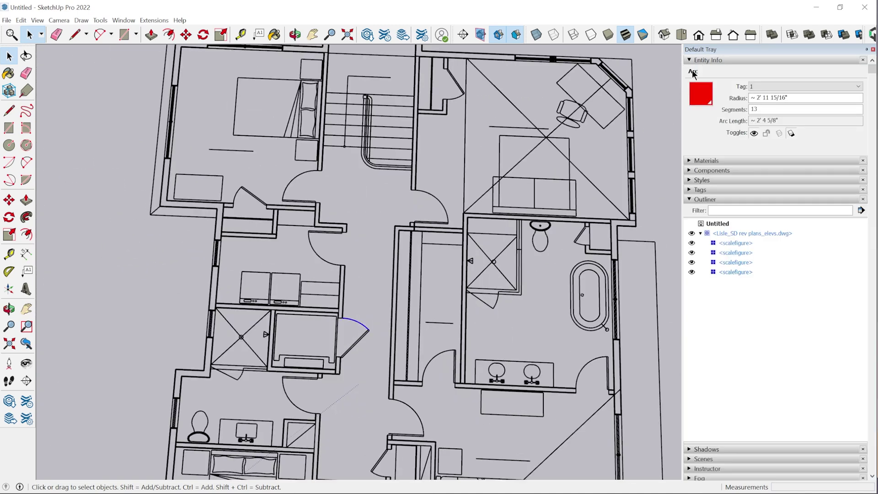
{"action": "middle_click_drag", "start_coordinate": [422, 324], "coordinate": [432, 162], "text": "shift"}
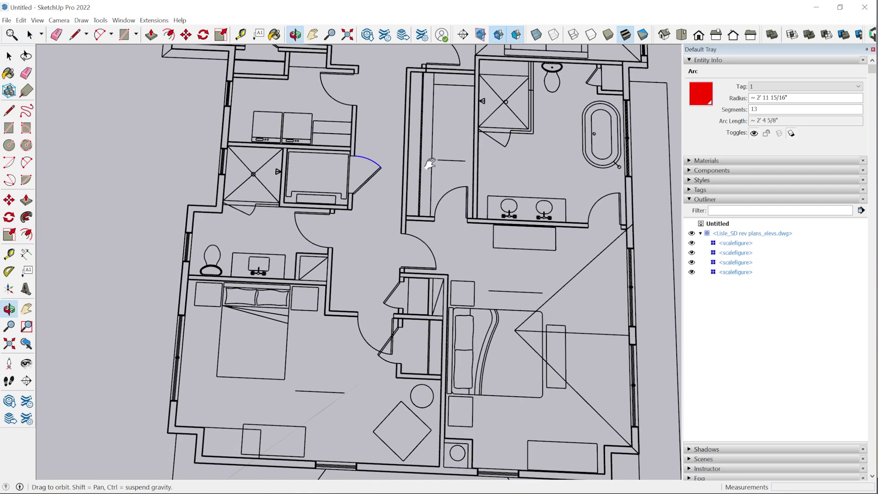
{"action": "scroll", "coordinate": [435, 405], "scroll_direction": "up", "scroll_amount": 8}
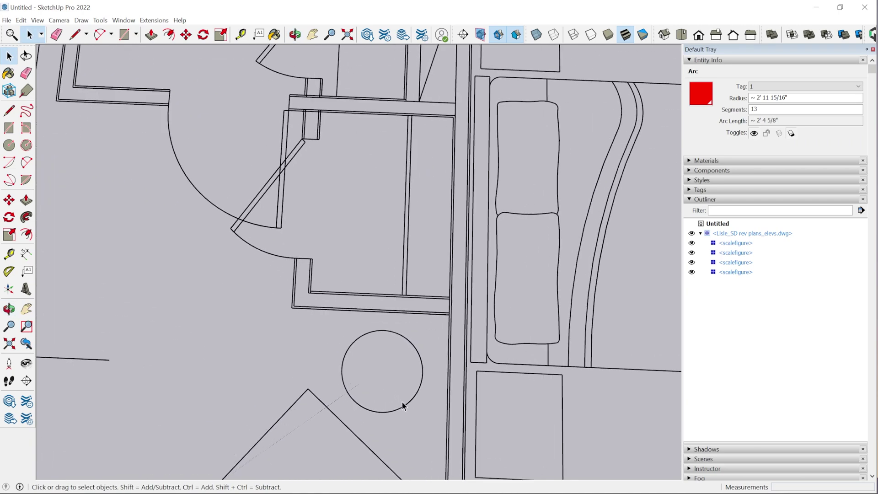
{"action": "left_click", "coordinate": [435, 344]}
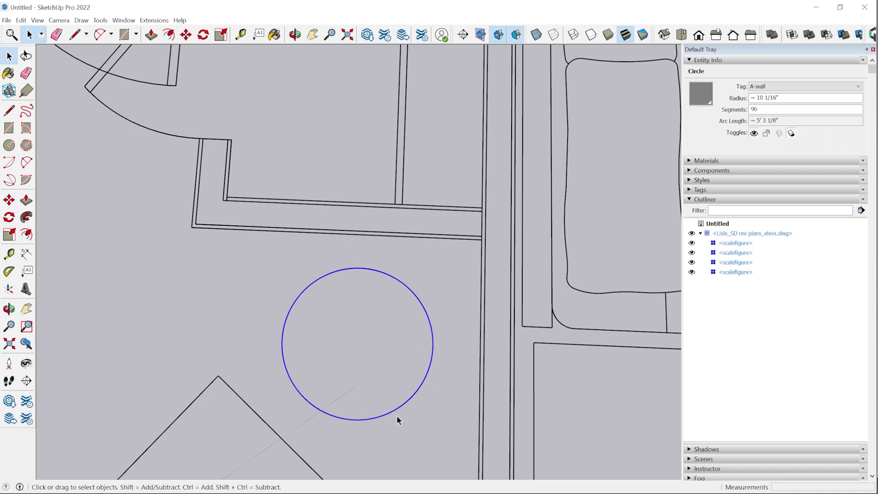
{"action": "scroll", "coordinate": [396, 415], "scroll_direction": "down", "scroll_amount": 7}
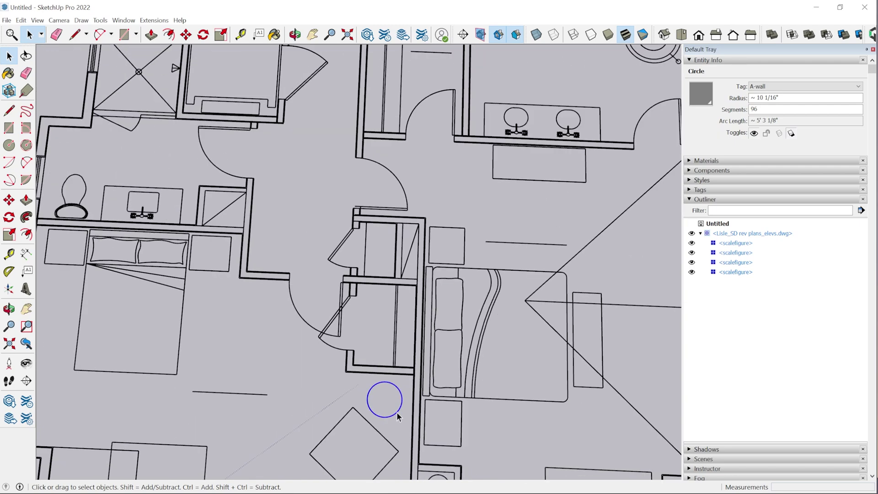
{"action": "scroll", "coordinate": [397, 417], "scroll_direction": "down", "scroll_amount": 2}
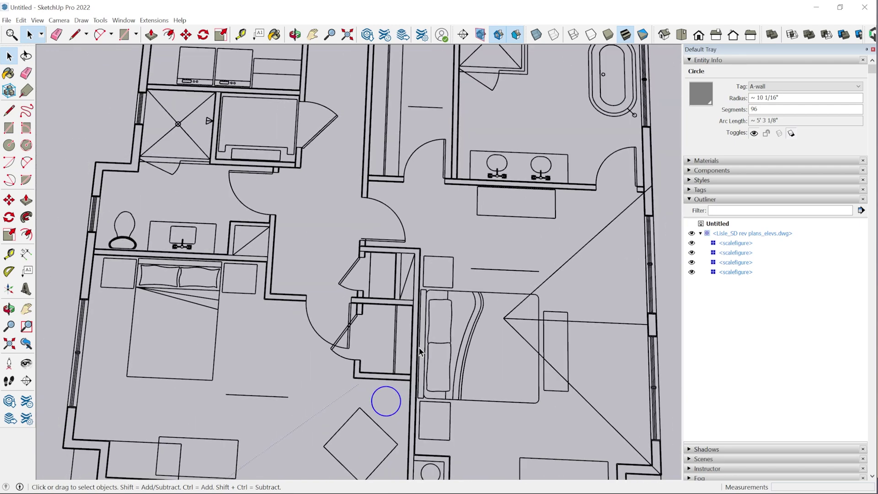
Step: Swap the scale-figure list for the Tags panel and review tags 1–4 through X-window
{"action": "left_click", "coordinate": [695, 198]}
{"action": "left_click", "coordinate": [690, 189]}
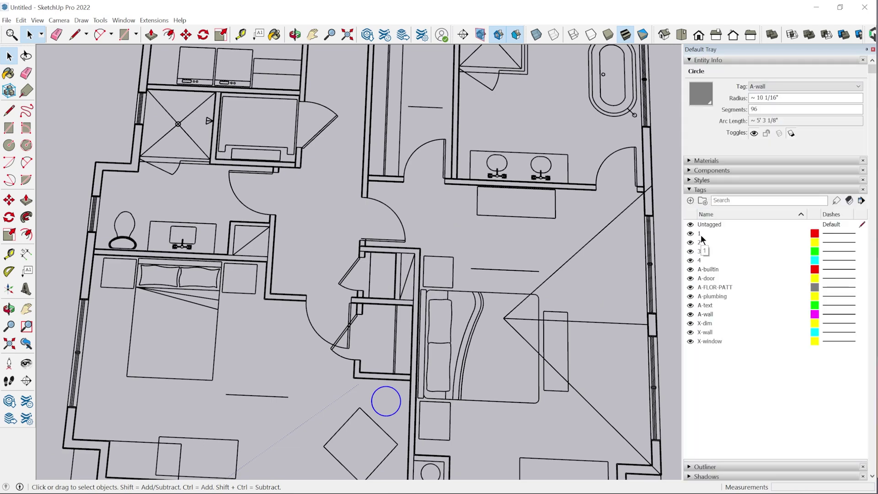
{"action": "scroll", "coordinate": [398, 390], "scroll_direction": "down", "scroll_amount": 2}
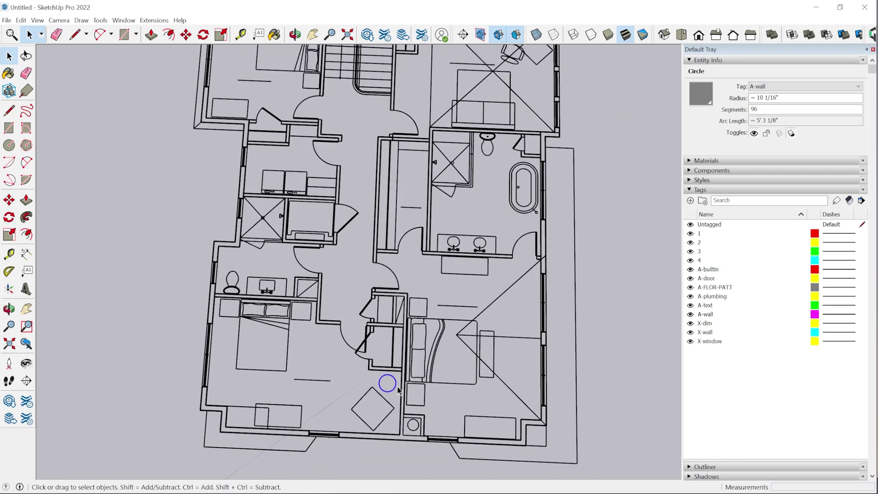
{"action": "scroll", "coordinate": [398, 389], "scroll_direction": "down", "scroll_amount": 3}
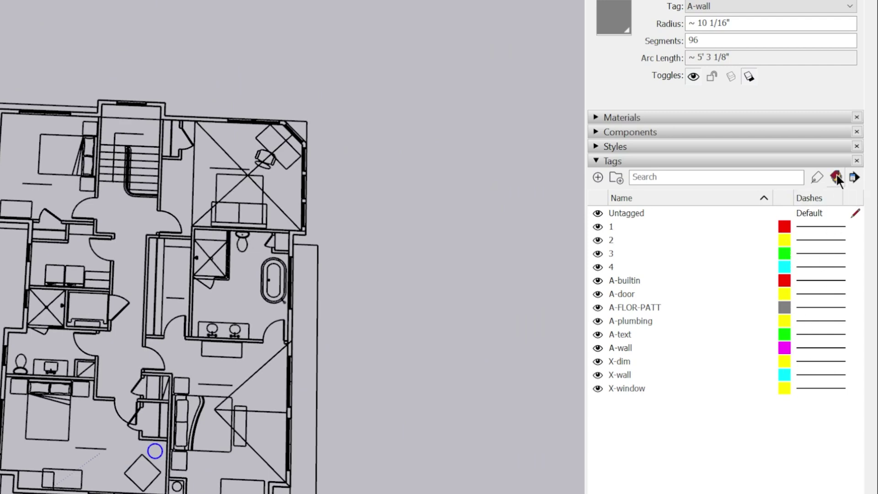
{"action": "scroll", "coordinate": [364, 425], "scroll_direction": "down", "scroll_amount": 2}
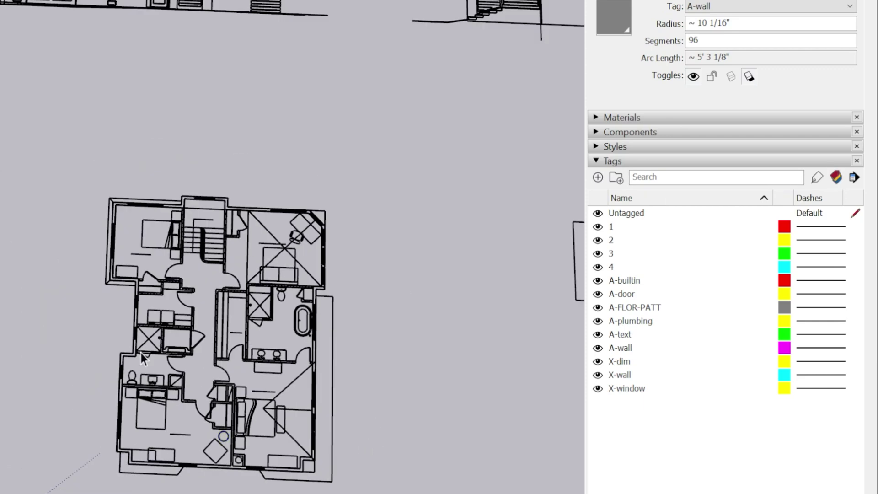
{"action": "scroll", "coordinate": [141, 353], "scroll_direction": "down", "scroll_amount": 3}
{"action": "scroll", "coordinate": [228, 191], "scroll_direction": "down", "scroll_amount": 2}
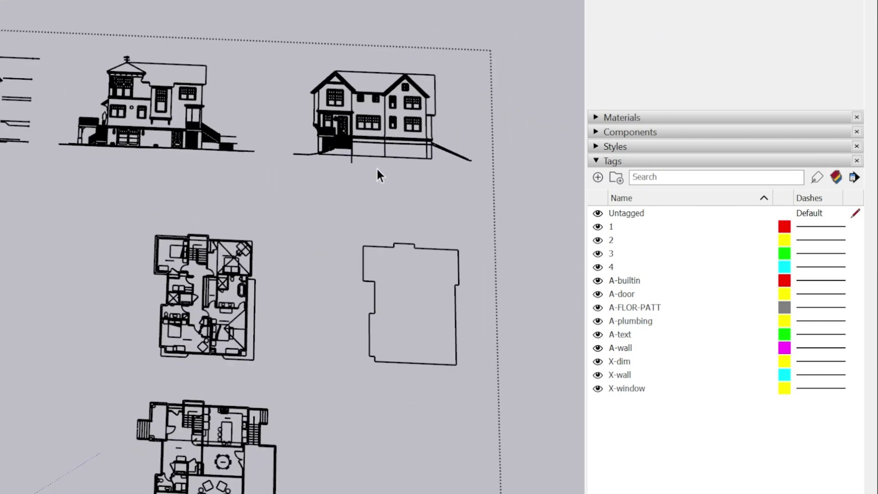
{"action": "left_click", "coordinate": [599, 160]}
Step: Set the style's edge colour to mid grey with lightness 50
{"action": "left_click", "coordinate": [600, 145]}
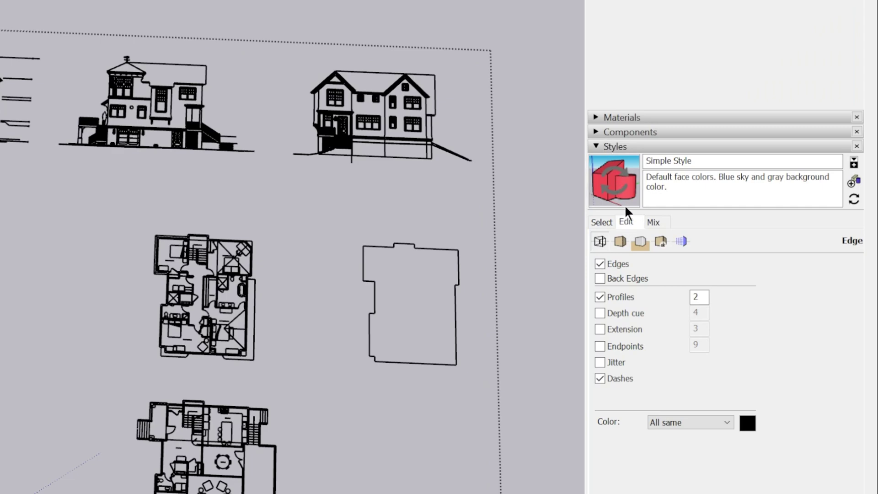
{"action": "left_click", "coordinate": [600, 241]}
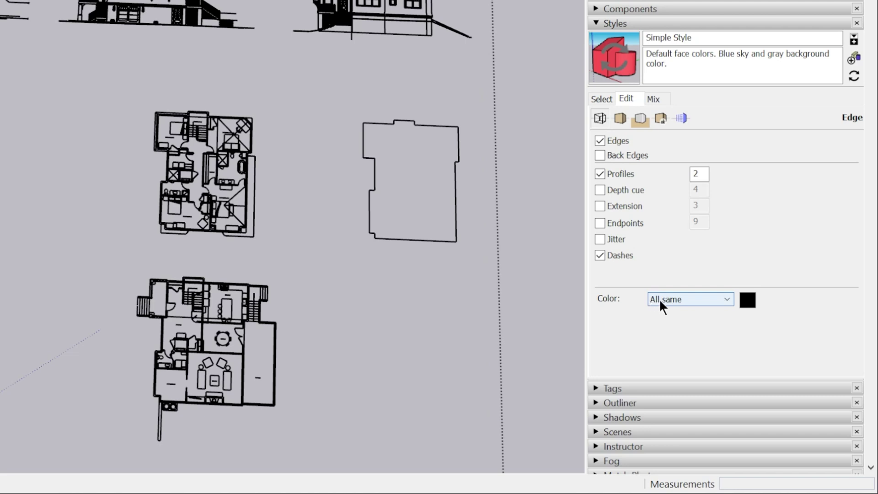
{"action": "left_click", "coordinate": [753, 302]}
{"action": "left_click", "coordinate": [312, 166]}
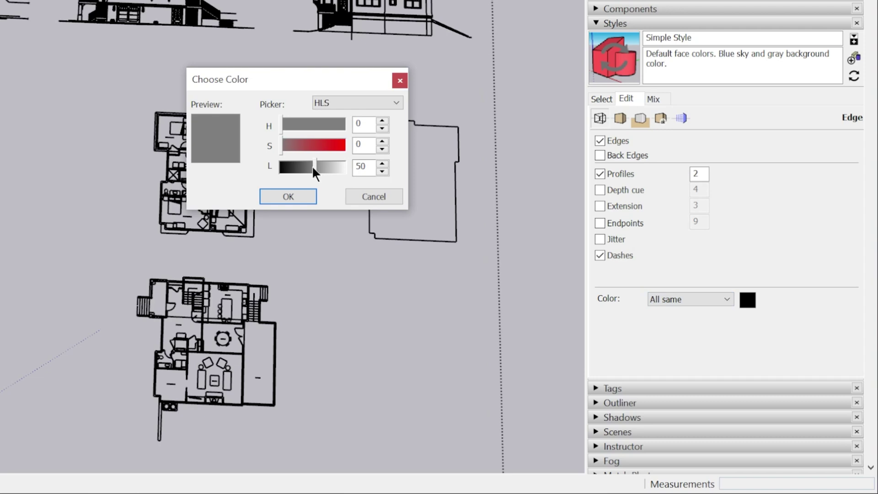
{"action": "left_click", "coordinate": [300, 196]}
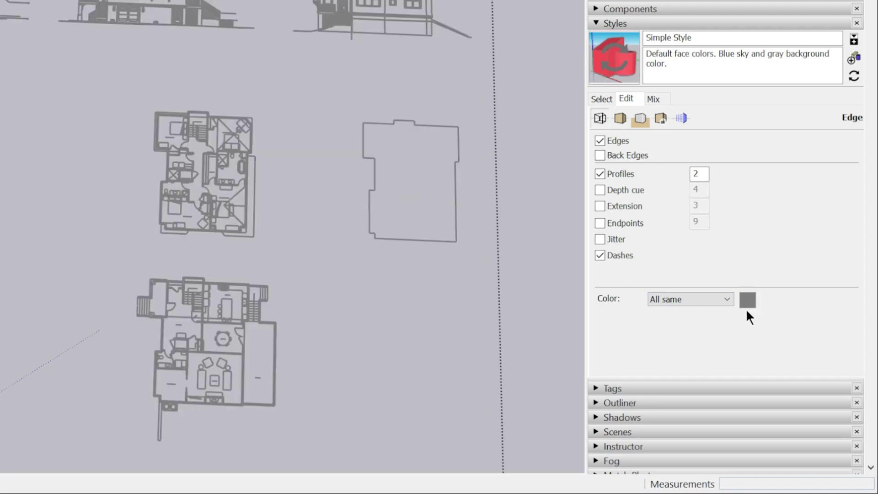
{"action": "left_click", "coordinate": [728, 301]}
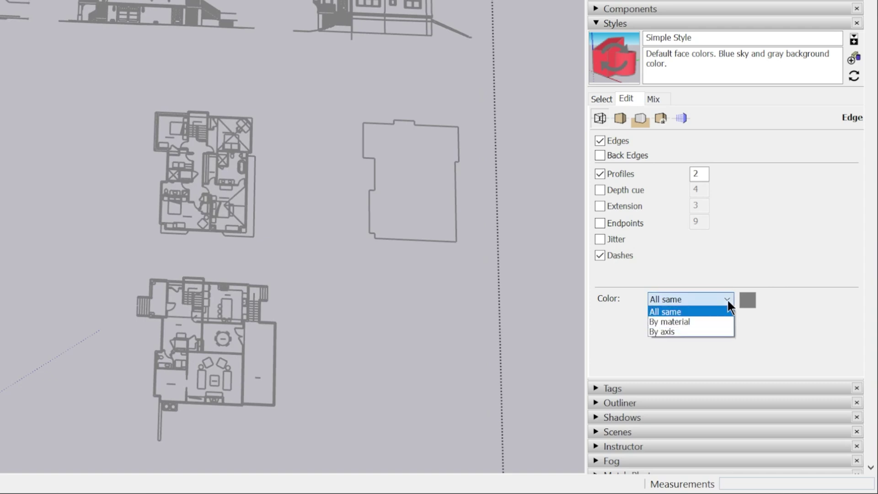
Step: Set Edge Color to By material and bring the edge style settings back
{"action": "left_click", "coordinate": [703, 321]}
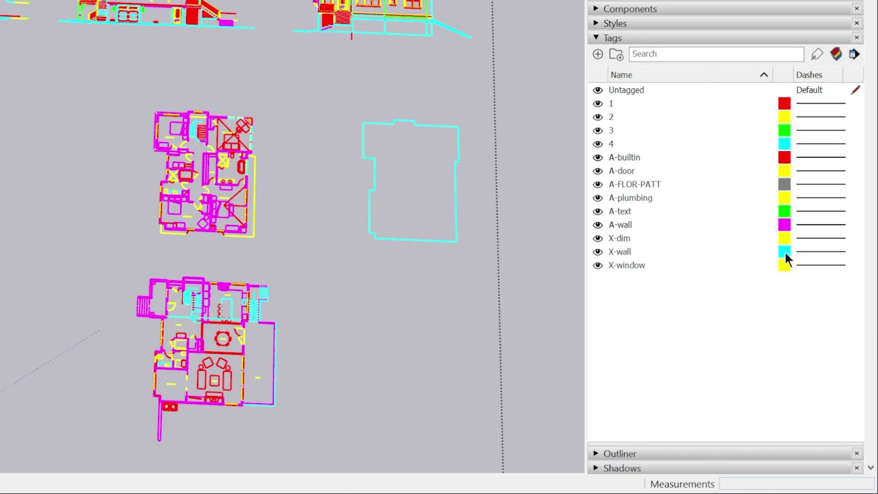
{"action": "left_click", "coordinate": [597, 23]}
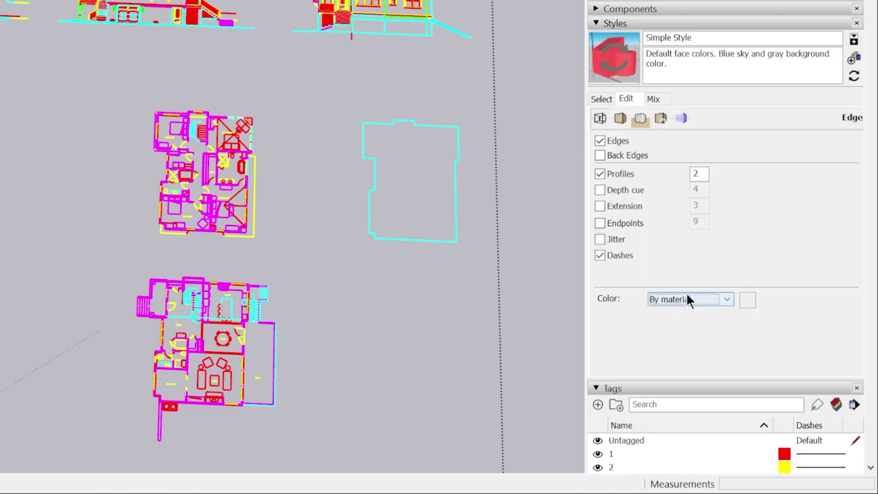
{"action": "middle_click_drag", "start_coordinate": [399, 59], "coordinate": [400, 187]}
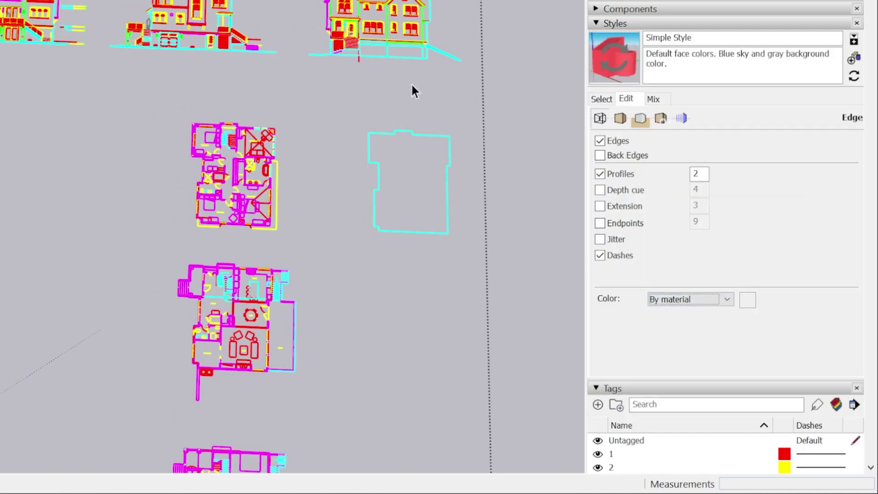
{"action": "scroll", "coordinate": [413, 87], "scroll_direction": "down", "scroll_amount": 2}
{"action": "scroll", "coordinate": [270, 149], "scroll_direction": "up", "scroll_amount": 10}
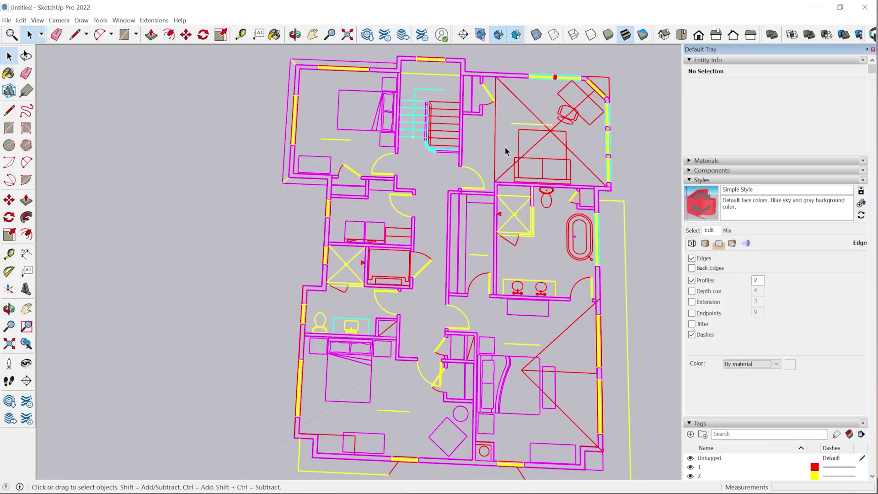
{"action": "scroll", "coordinate": [505, 147], "scroll_direction": "down", "scroll_amount": 1}
{"action": "left_click", "coordinate": [490, 145]}
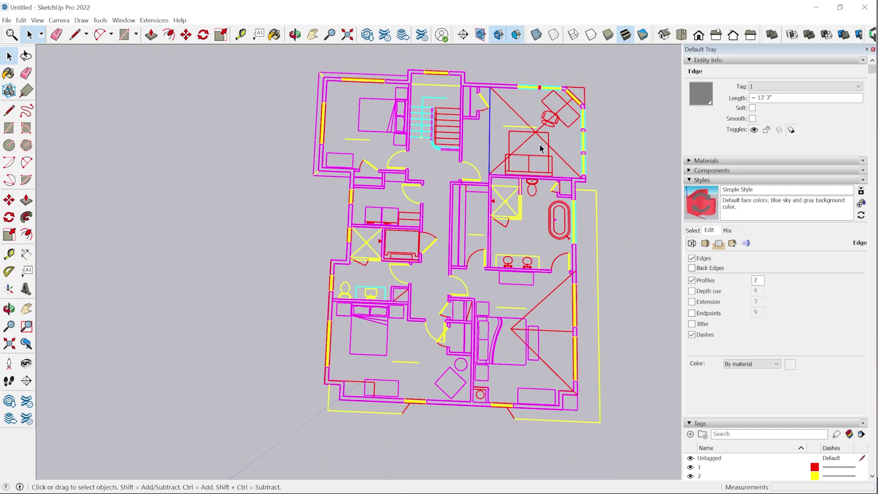
{"action": "left_click", "coordinate": [474, 171]}
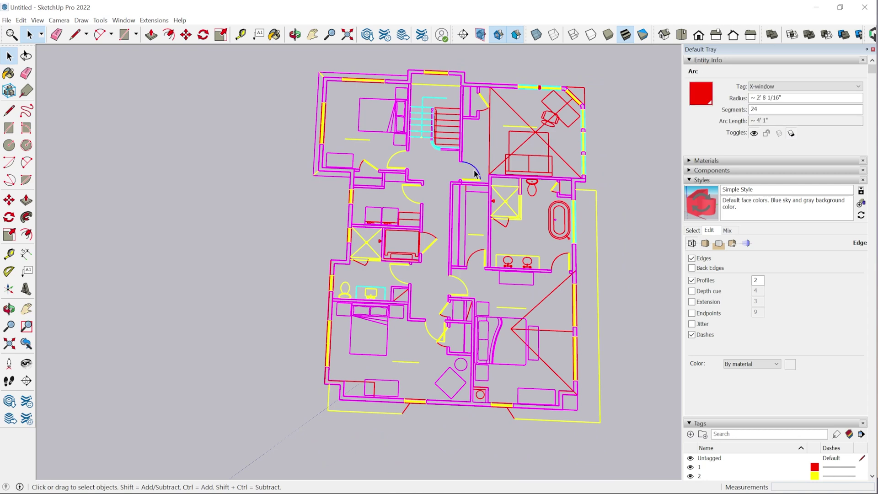
{"action": "left_click", "coordinate": [475, 255]}
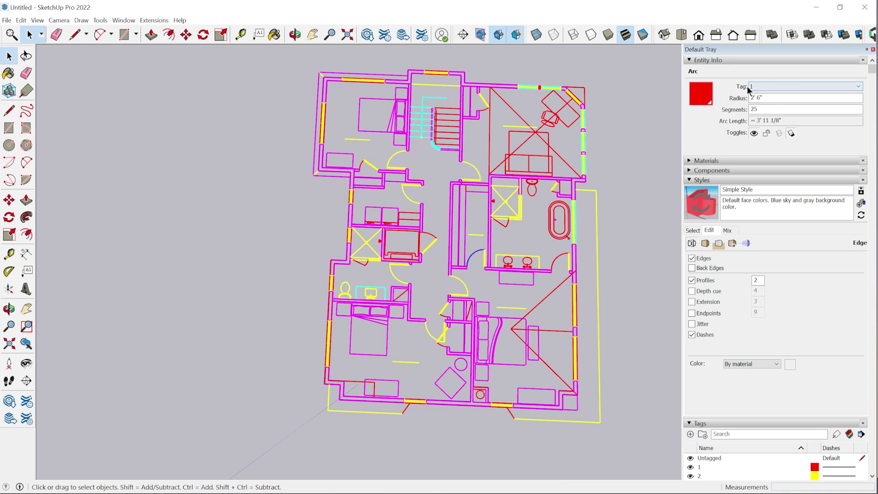
{"action": "left_click", "coordinate": [394, 207]}
{"action": "scroll", "coordinate": [393, 206], "scroll_direction": "down", "scroll_amount": 6}
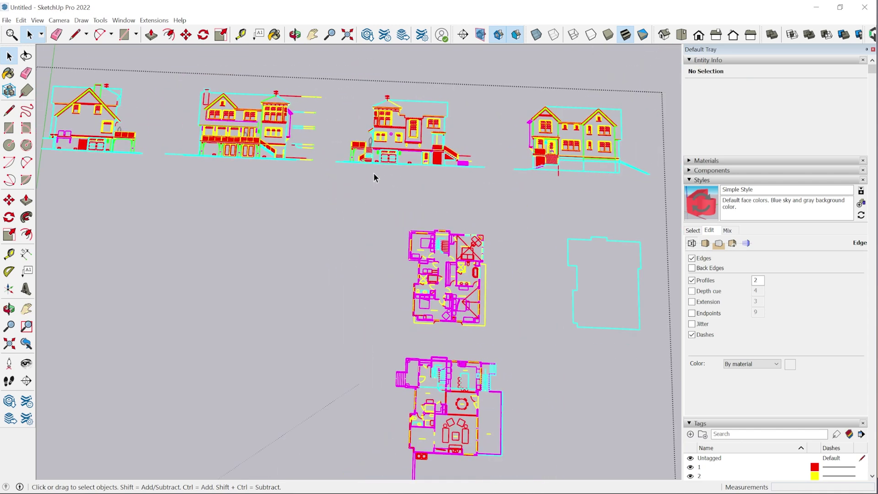
{"action": "scroll", "coordinate": [410, 229], "scroll_direction": "down", "scroll_amount": 2}
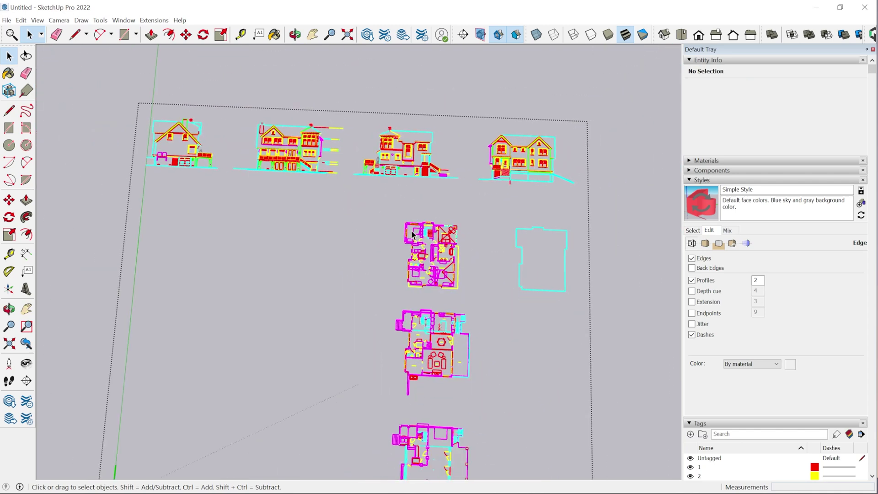
Step: Orbit to a near-frontal view and collapse the Styles panel to see all tags
{"action": "middle_click_drag", "start_coordinate": [407, 280], "coordinate": [449, 258]}
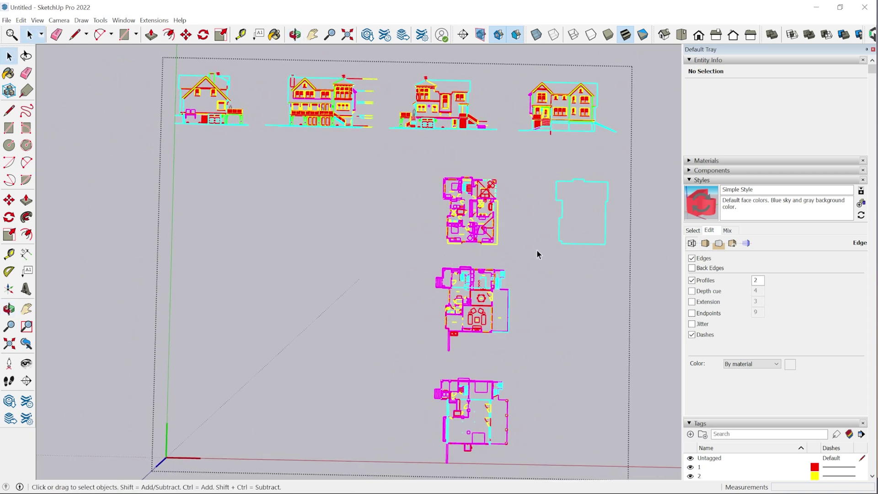
{"action": "left_click", "coordinate": [696, 181]}
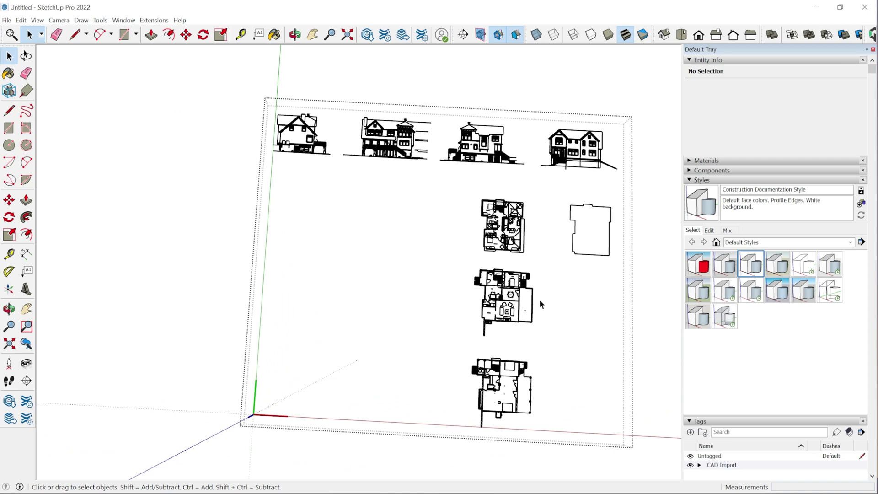
Step: Group the leftmost and second house elevations as two separate groups with Shift+G
{"action": "mouse_move", "coordinate": [253, 97]}
{"action": "left_mouse_down"}
{"action": "mouse_move", "coordinate": [298, 165]}
{"action": "mouse_move", "coordinate": [334, 193]}
{"action": "left_mouse_up"}
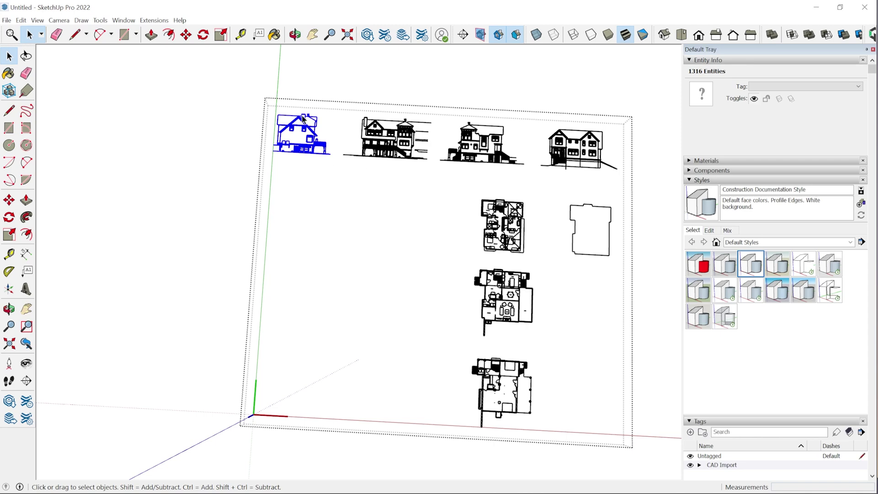
{"action": "key", "text": "shift+g"}
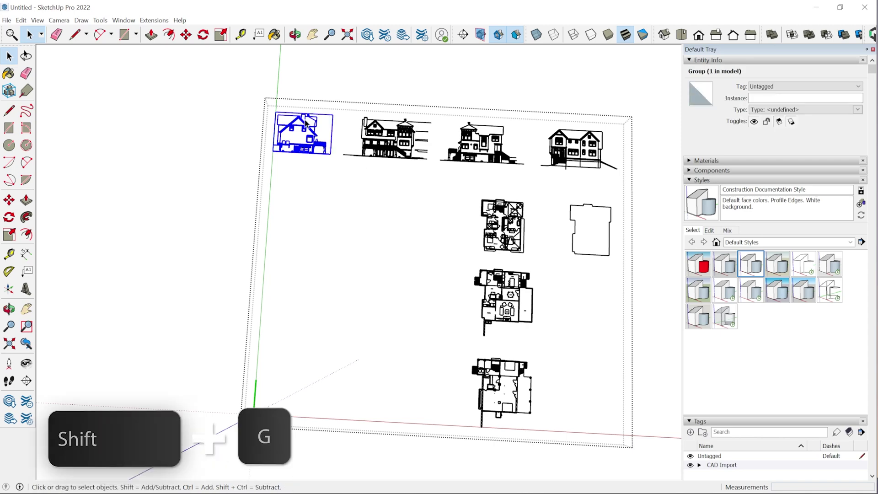
{"action": "scroll", "coordinate": [303, 121], "scroll_direction": "up", "scroll_amount": 4}
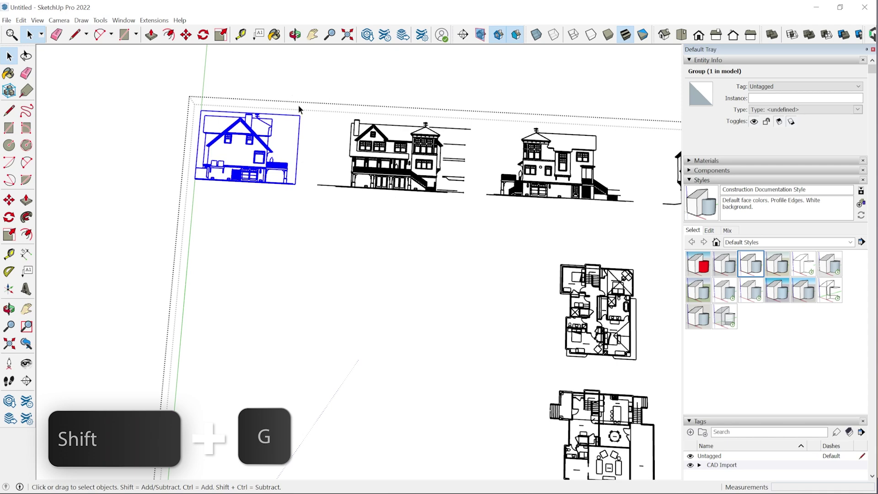
{"action": "left_click_drag", "start_coordinate": [306, 100], "coordinate": [479, 229]}
{"action": "middle_click_drag", "start_coordinate": [452, 177], "coordinate": [442, 207]}
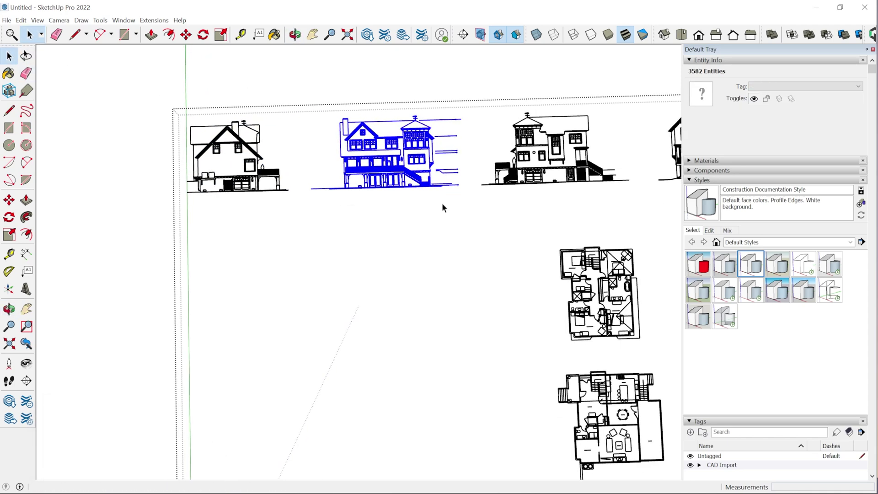
{"action": "key", "text": "shift+g"}
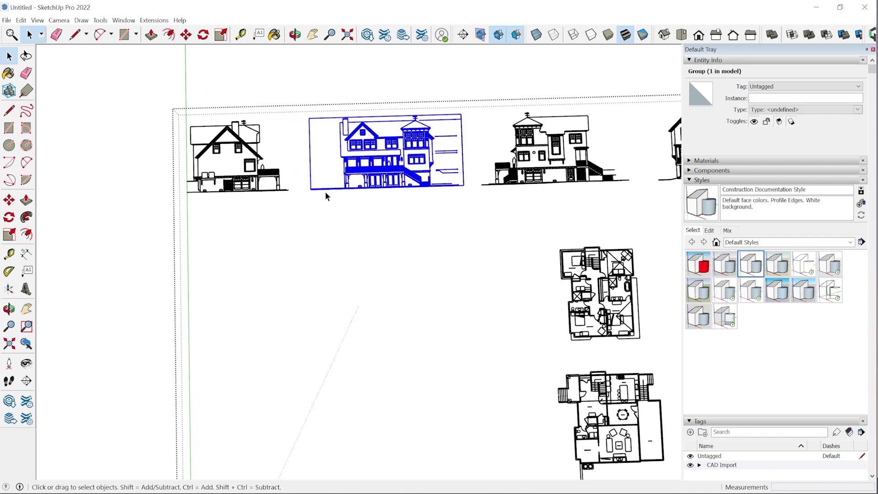
{"action": "scroll", "coordinate": [293, 201], "scroll_direction": "down", "scroll_amount": 2}
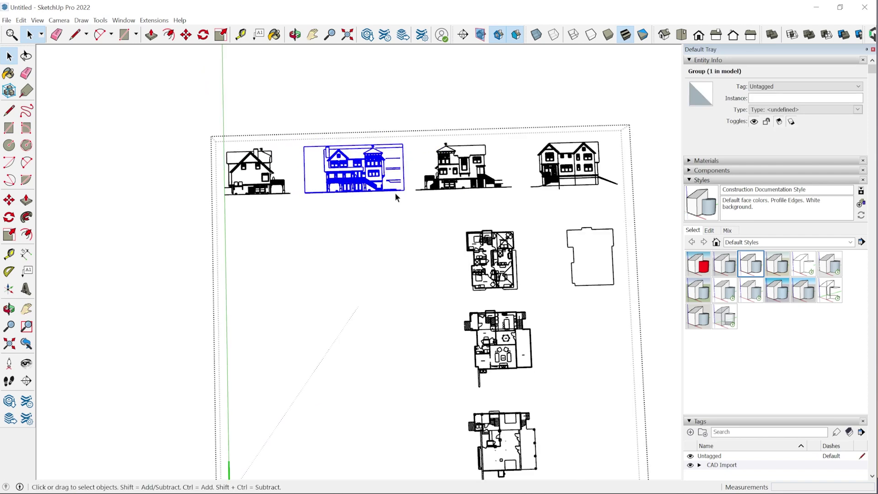
Step: Switch the camera to Parallel Projection and the Top standard view
{"action": "left_click", "coordinate": [59, 20]}
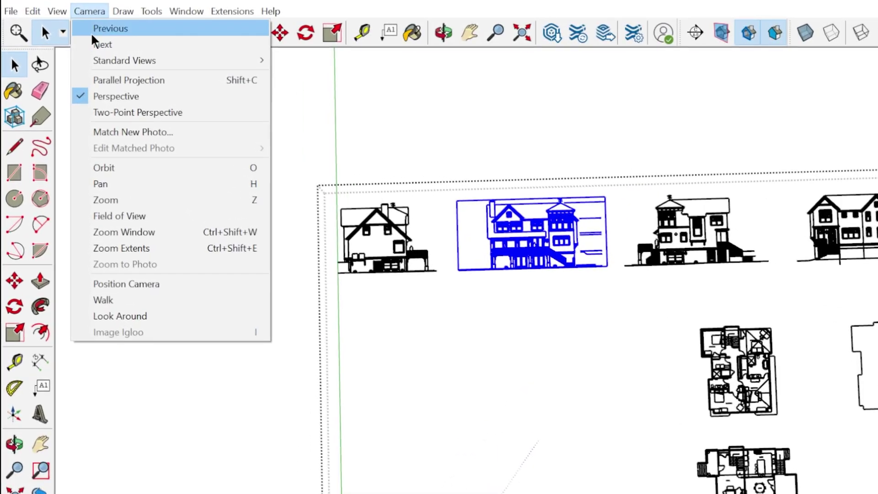
{"action": "left_click", "coordinate": [119, 81]}
{"action": "left_click", "coordinate": [90, 12]}
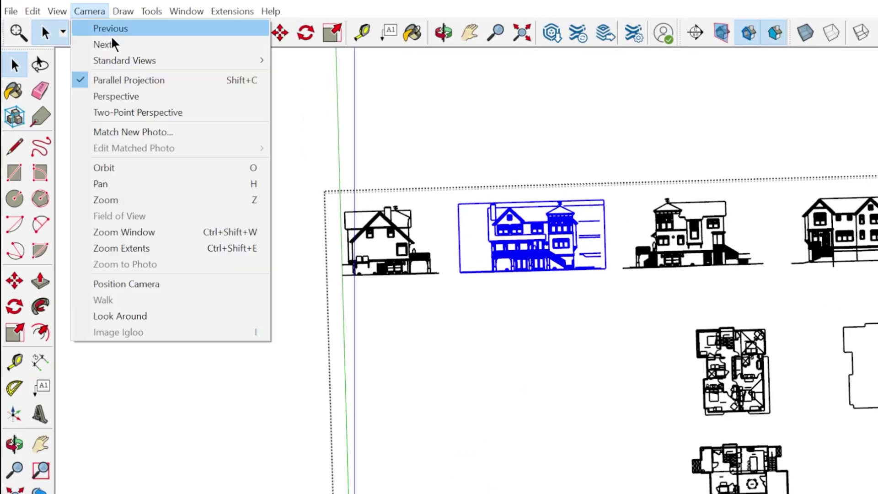
{"action": "mouse_move", "coordinate": [126, 63]}
{"action": "left_click", "coordinate": [292, 61]}
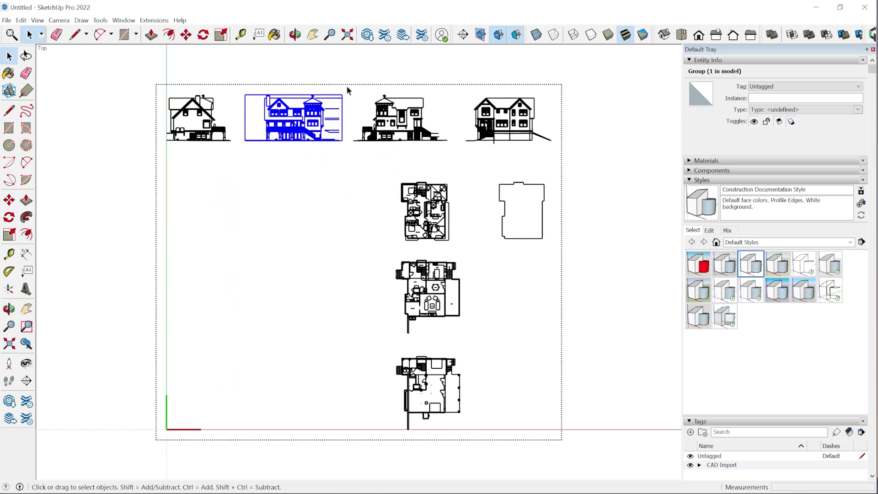
Step: Select the third and fourth elevations, the three floor plans and the building outline in turn
{"action": "left_click_drag", "start_coordinate": [347, 86], "coordinate": [453, 157]}
{"action": "left_click_drag", "start_coordinate": [455, 85], "coordinate": [559, 169]}
{"action": "left_click_drag", "start_coordinate": [378, 162], "coordinate": [474, 257]}
{"action": "left_click_drag", "start_coordinate": [376, 249], "coordinate": [487, 345]}
{"action": "left_click_drag", "start_coordinate": [385, 352], "coordinate": [488, 445]}
{"action": "left_click", "coordinate": [537, 220]}
{"action": "scroll", "coordinate": [529, 200], "scroll_direction": "up", "scroll_amount": 5}
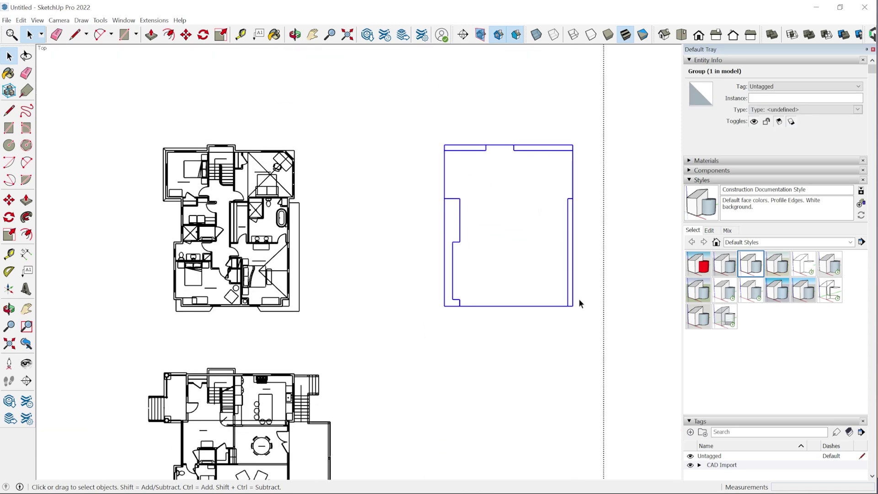
{"action": "scroll", "coordinate": [617, 197], "scroll_direction": "down", "scroll_amount": 5}
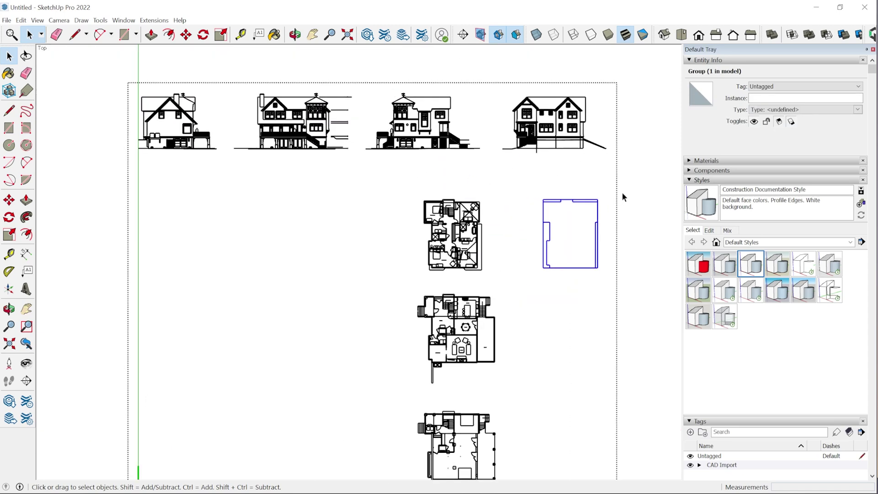
{"action": "scroll", "coordinate": [622, 197], "scroll_direction": "down", "scroll_amount": 4}
{"action": "scroll", "coordinate": [618, 197], "scroll_direction": "down", "scroll_amount": 2}
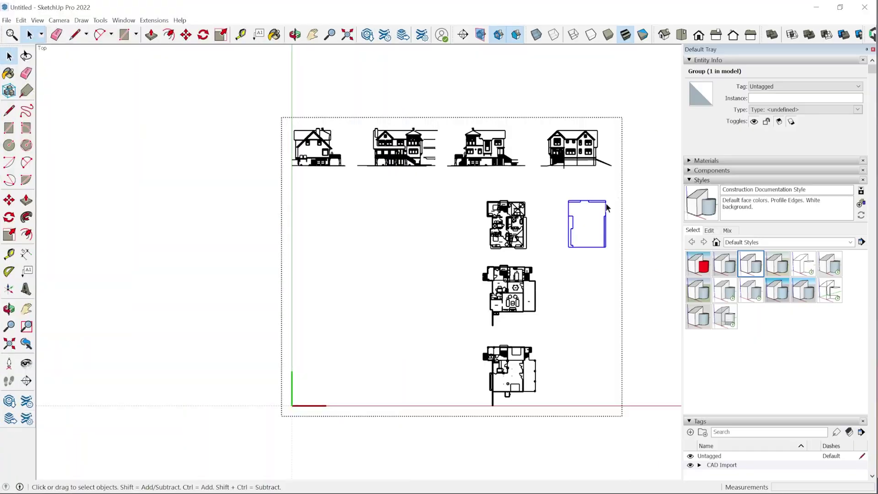
Step: Move the bottom floor plan so its corner sits at the model origin
{"action": "left_click", "coordinate": [505, 356]}
{"action": "scroll", "coordinate": [422, 391], "scroll_direction": "up", "scroll_amount": 4}
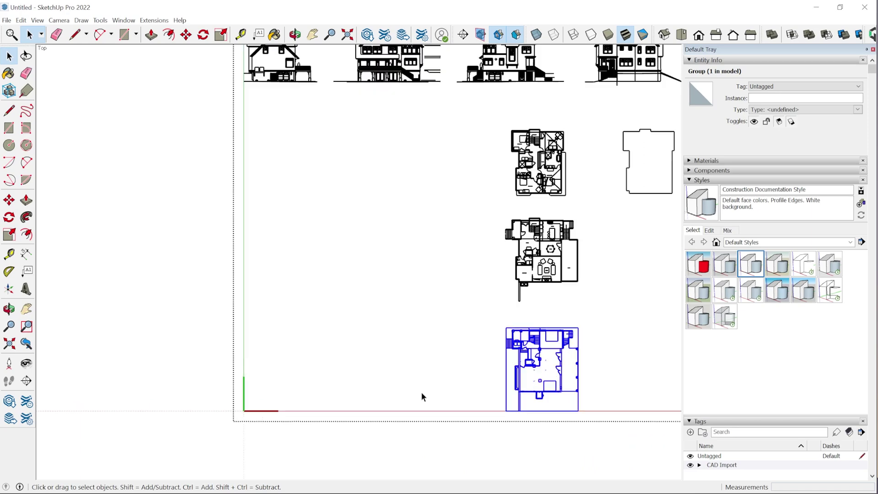
{"action": "key", "text": "m"}
{"action": "left_click", "coordinate": [571, 421]}
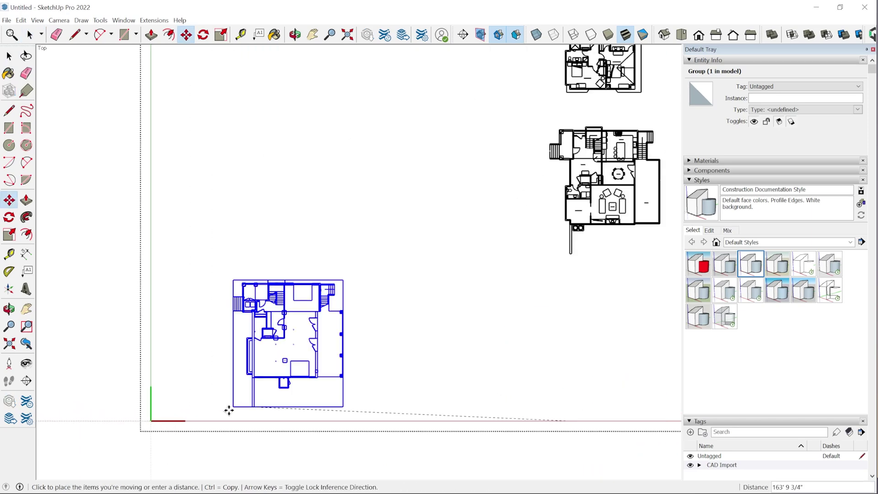
{"action": "left_click", "coordinate": [151, 421]}
{"action": "scroll", "coordinate": [245, 437], "scroll_direction": "down", "scroll_amount": 3}
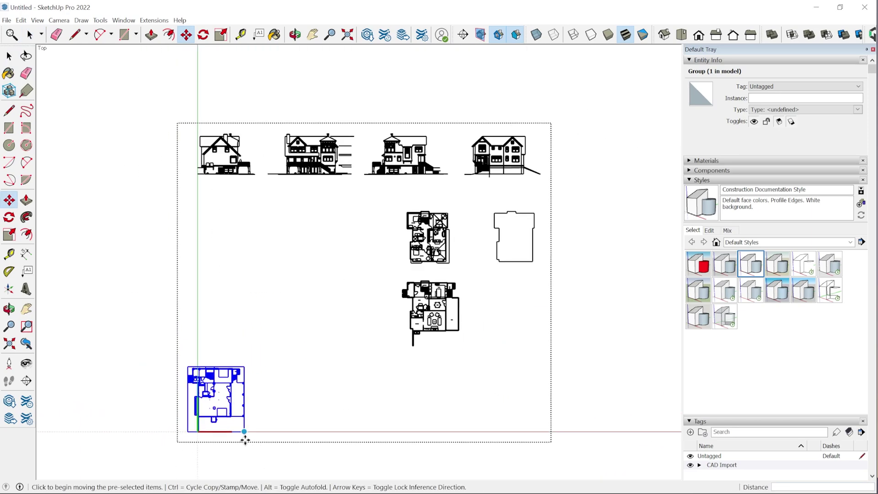
{"action": "key", "text": "space"}
Step: Move both centre floor plans beside the origin plan, then select the plan at the origin
{"action": "left_click_drag", "start_coordinate": [463, 238], "coordinate": [422, 343]}
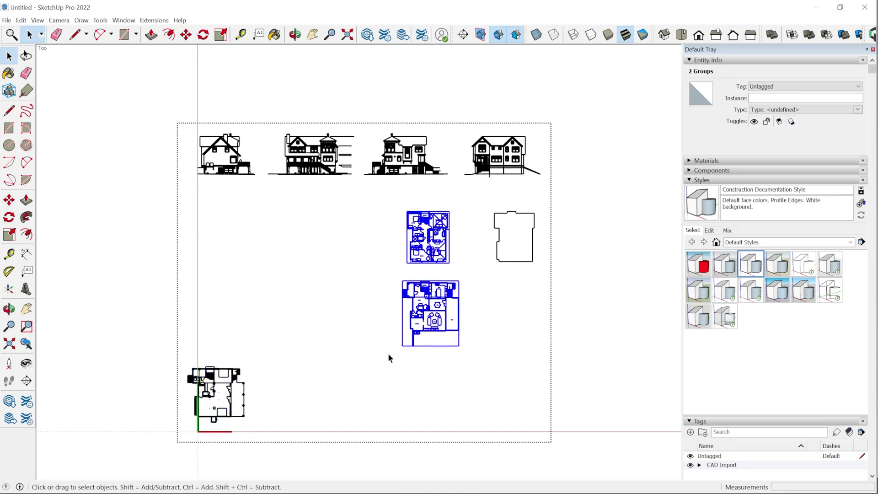
{"action": "key", "text": "m"}
{"action": "left_click", "coordinate": [403, 346]}
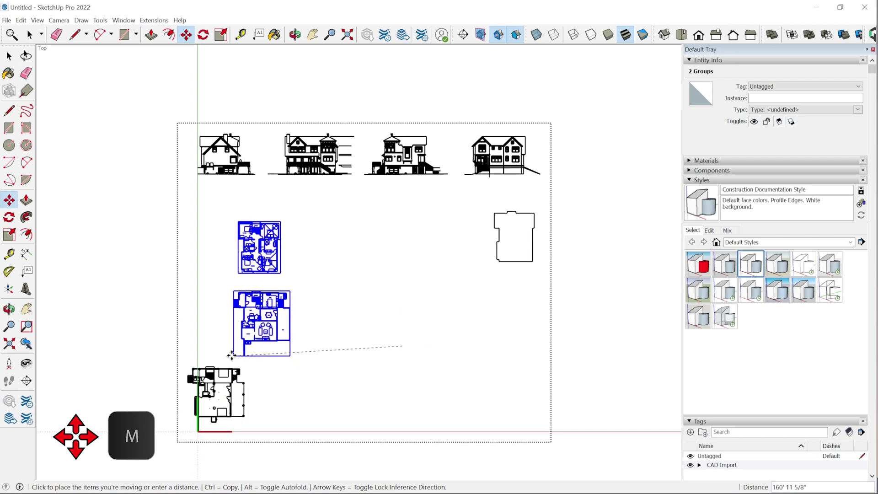
{"action": "left_click", "coordinate": [271, 376]}
{"action": "scroll", "coordinate": [267, 427], "scroll_direction": "up", "scroll_amount": 3}
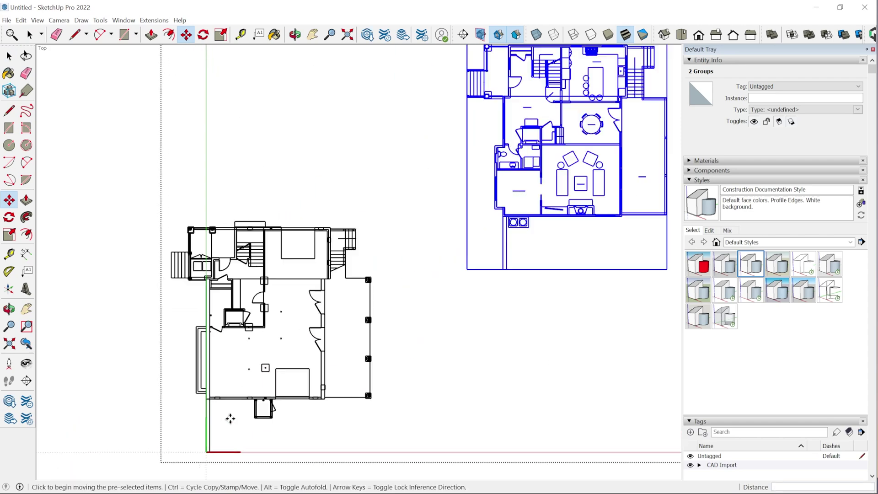
{"action": "key", "text": "space"}
{"action": "scroll", "coordinate": [345, 397], "scroll_direction": "down", "scroll_amount": 3}
{"action": "left_click", "coordinate": [355, 281]}
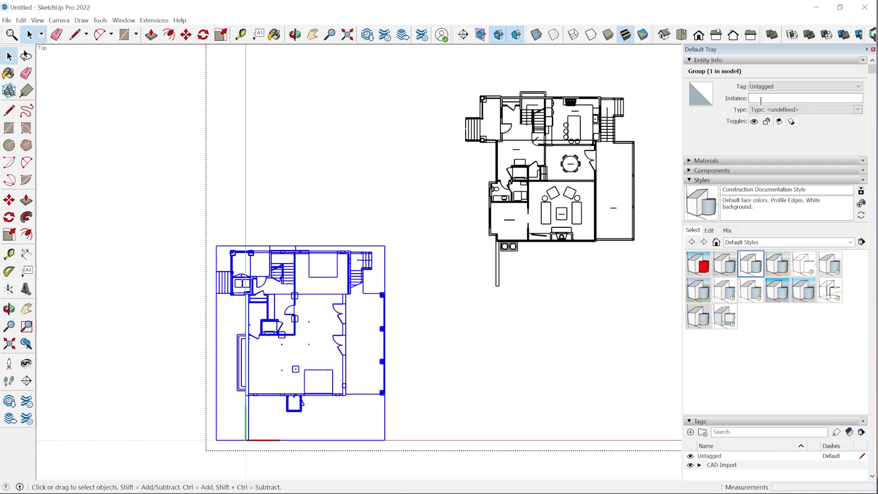
Step: Collapse the Styles and Tags panels and expand the Outliner
{"action": "left_click", "coordinate": [690, 180]}
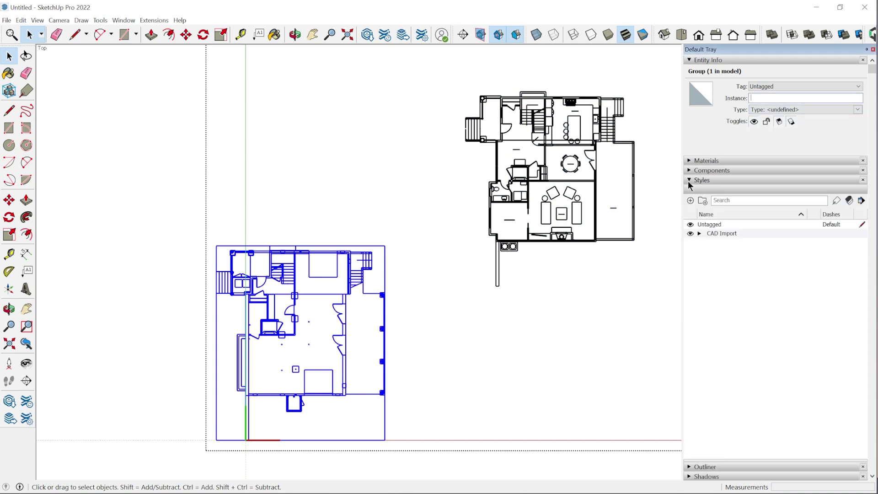
{"action": "left_click", "coordinate": [690, 190]}
{"action": "left_click", "coordinate": [691, 199]}
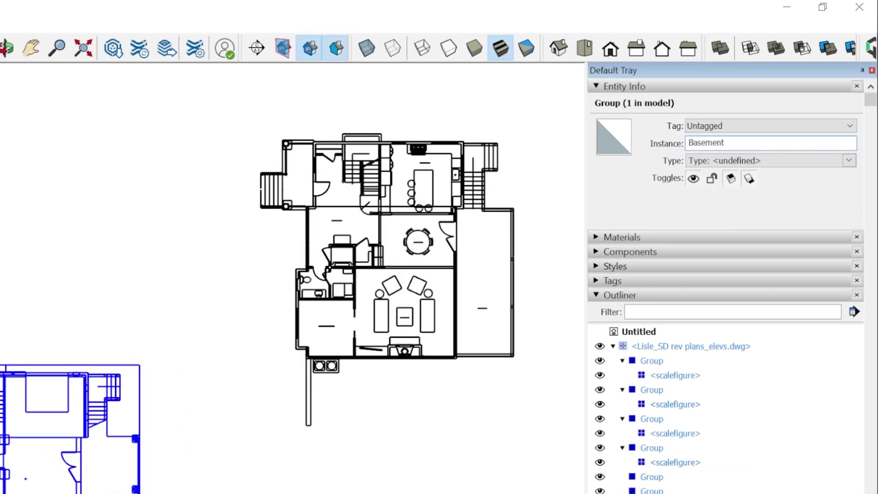
Step: Name the two floor-plan groups Basement and First Floor
{"action": "left_click", "coordinate": [512, 490]}
{"action": "left_click", "coordinate": [457, 358]}
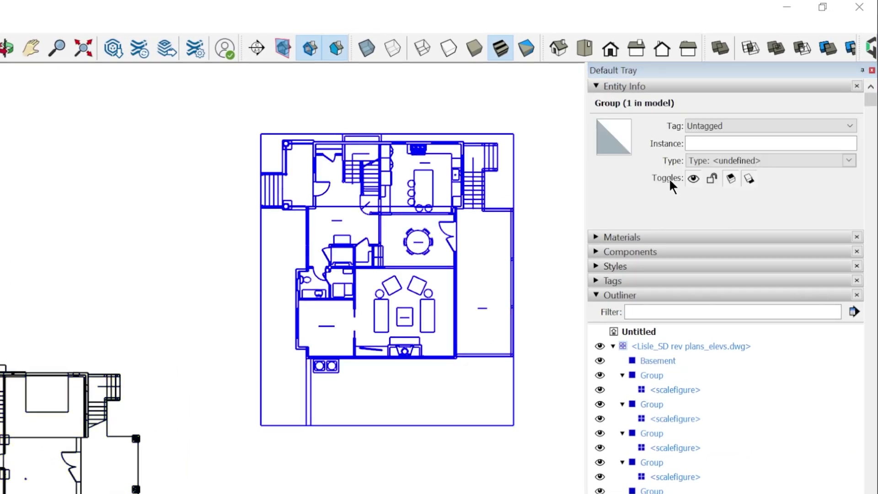
{"action": "left_click", "coordinate": [705, 144]}
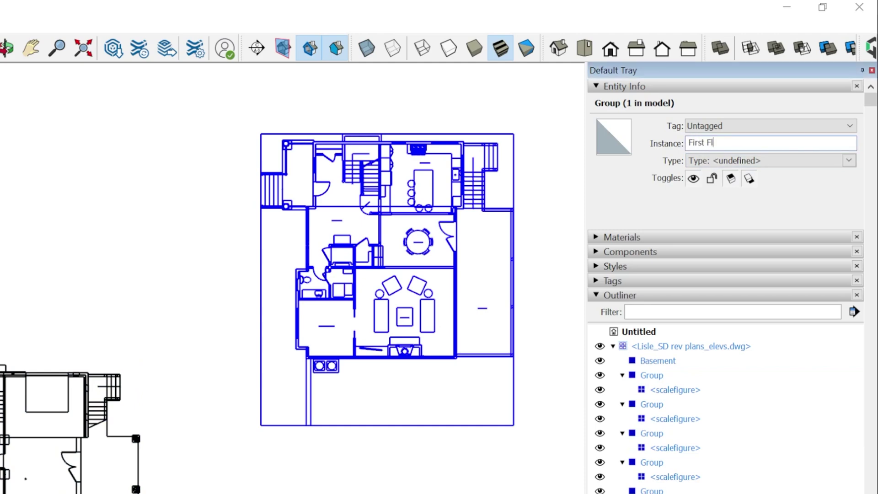
{"action": "left_click", "coordinate": [332, 371]}
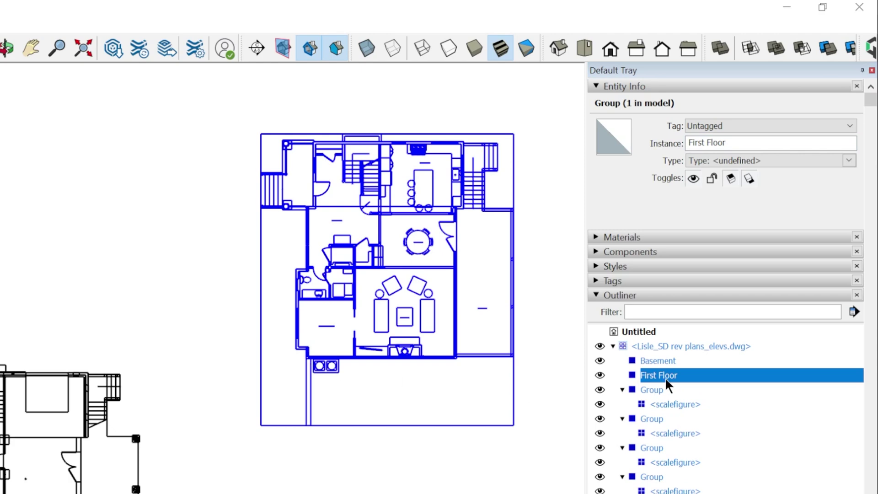
Step: Collapse the four expanded unnamed group rows in the Outliner
{"action": "left_click", "coordinate": [622, 390]}
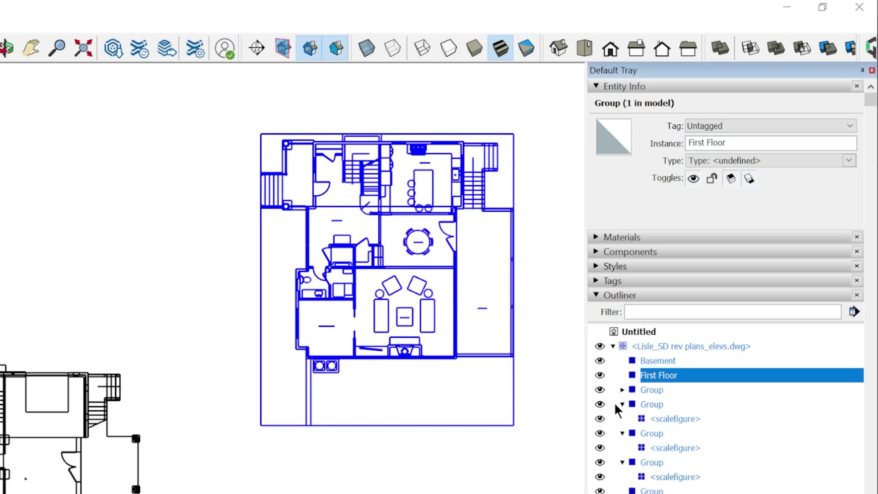
{"action": "left_click", "coordinate": [623, 404]}
{"action": "left_click", "coordinate": [623, 419]}
{"action": "left_click", "coordinate": [623, 434]}
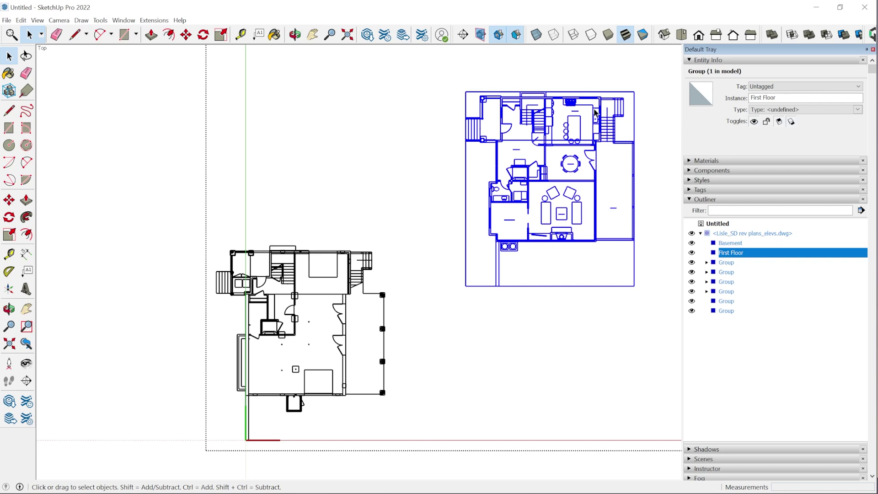
Step: Move the First Floor plan so its wall corner lands on the matching Basement corner
{"action": "scroll", "coordinate": [595, 113], "scroll_direction": "up", "scroll_amount": 10}
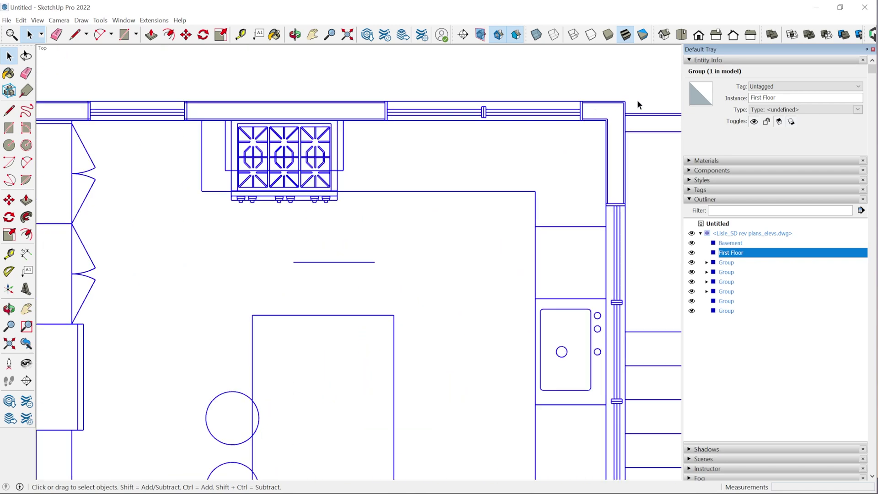
{"action": "scroll", "coordinate": [604, 112], "scroll_direction": "up", "scroll_amount": 6}
{"action": "key", "text": "m"}
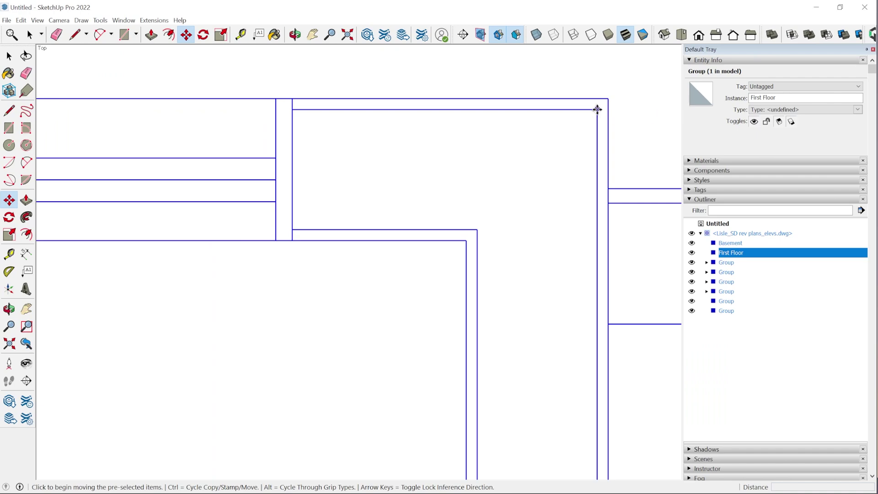
{"action": "left_click", "coordinate": [598, 109]}
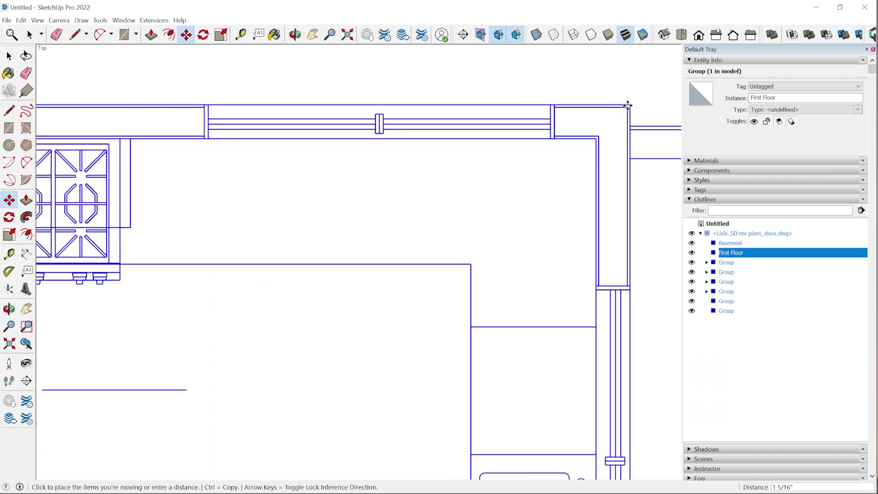
{"action": "scroll", "coordinate": [628, 105], "scroll_direction": "down", "scroll_amount": 10}
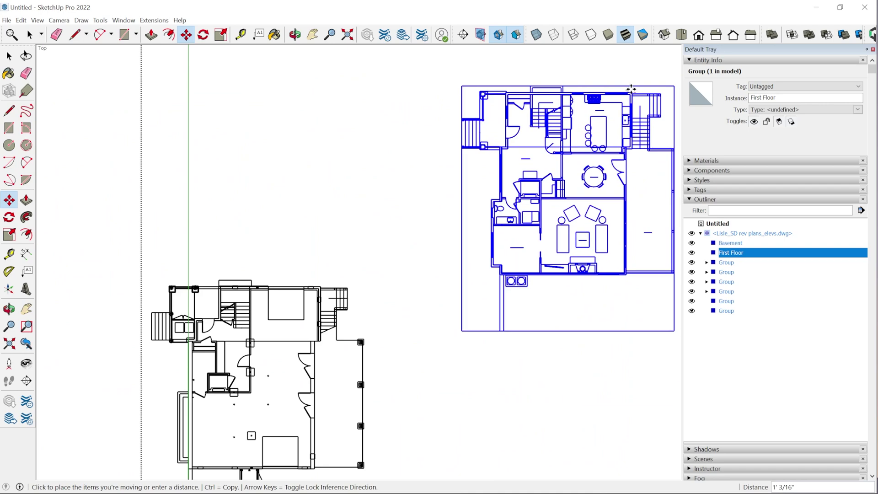
{"action": "scroll", "coordinate": [378, 261], "scroll_direction": "up", "scroll_amount": 8}
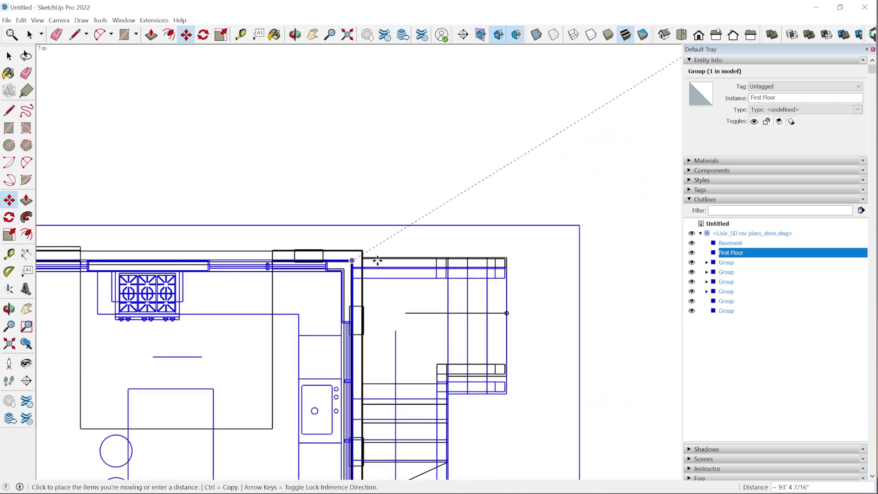
{"action": "scroll", "coordinate": [378, 261], "scroll_direction": "up", "scroll_amount": 6}
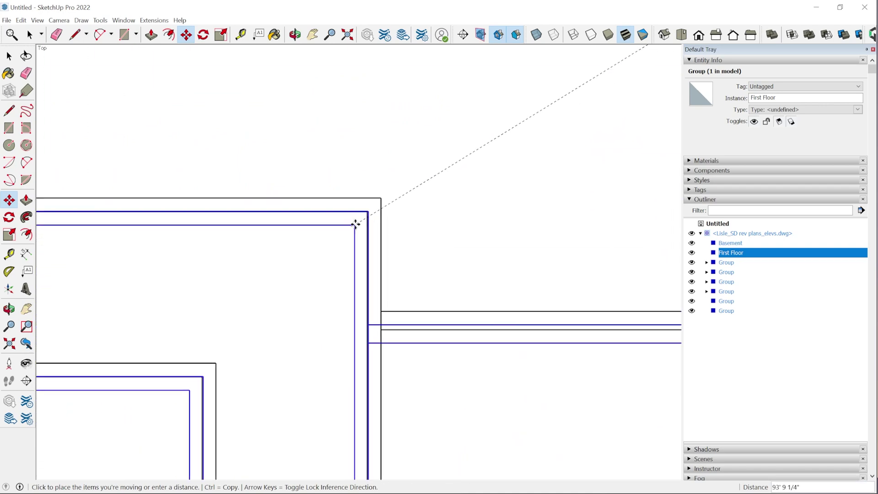
{"action": "left_click", "coordinate": [369, 212]}
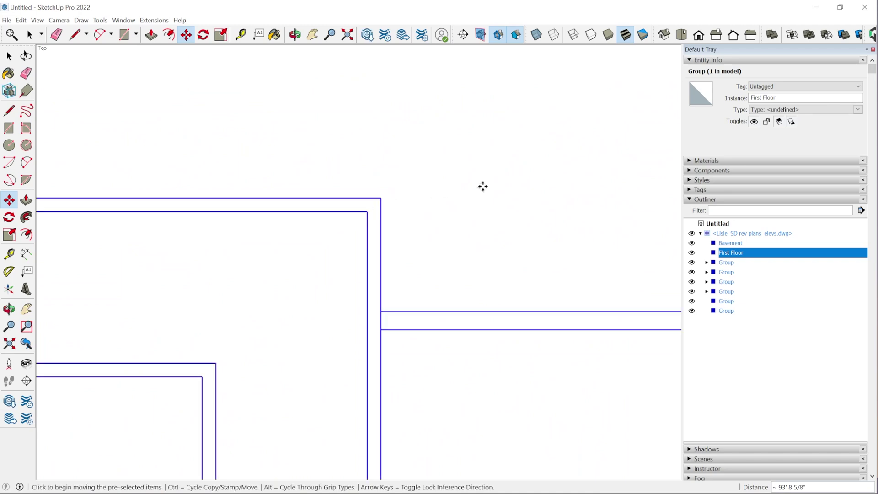
{"action": "scroll", "coordinate": [483, 186], "scroll_direction": "down", "scroll_amount": 5}
{"action": "scroll", "coordinate": [484, 184], "scroll_direction": "down", "scroll_amount": 4}
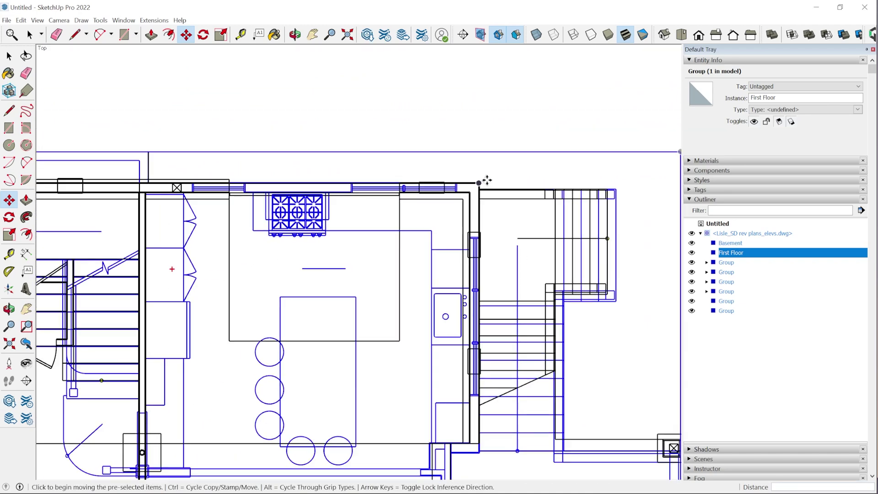
{"action": "scroll", "coordinate": [526, 171], "scroll_direction": "down", "scroll_amount": 2}
{"action": "scroll", "coordinate": [488, 433], "scroll_direction": "up", "scroll_amount": 5}
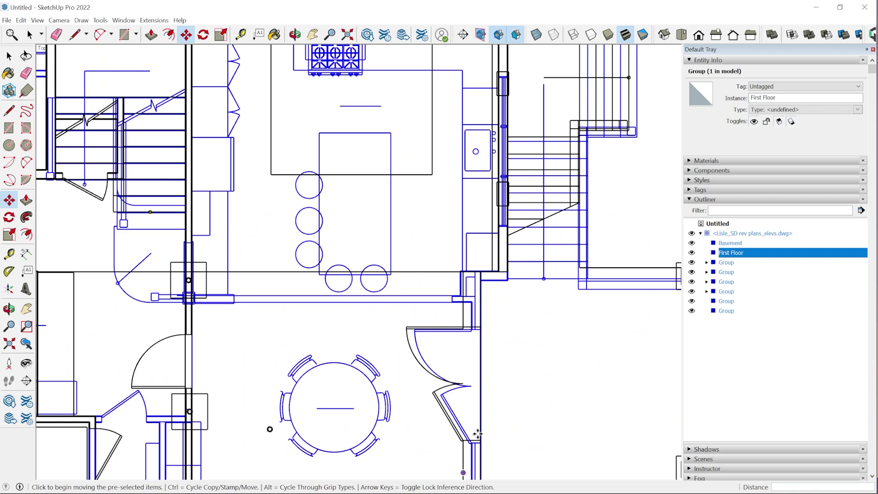
{"action": "scroll", "coordinate": [530, 139], "scroll_direction": "down", "scroll_amount": 3}
{"action": "scroll", "coordinate": [540, 317], "scroll_direction": "up", "scroll_amount": 7}
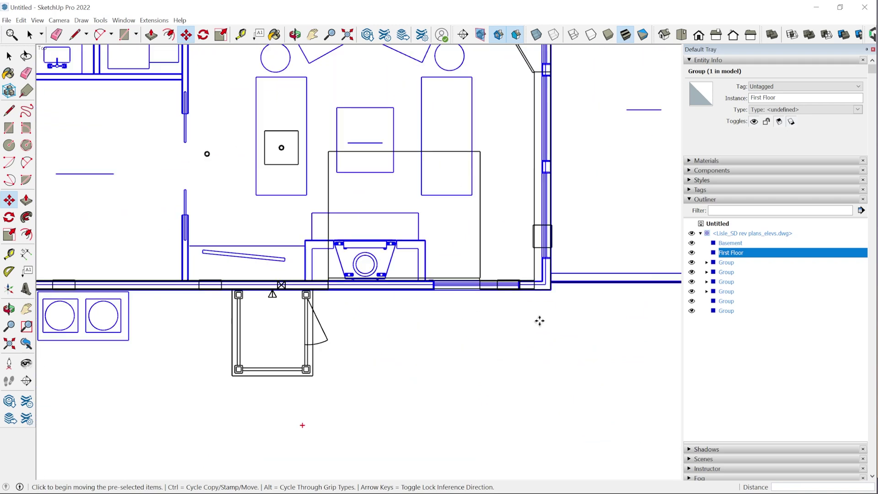
{"action": "scroll", "coordinate": [546, 283], "scroll_direction": "up", "scroll_amount": 3}
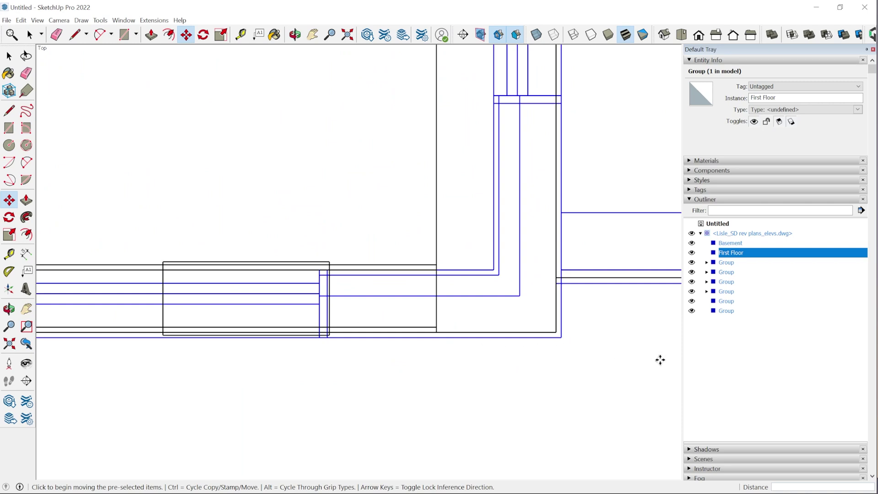
{"action": "scroll", "coordinate": [668, 360], "scroll_direction": "down", "scroll_amount": 2}
Step: Toggle the First Floor plan's visibility repeatedly to check its walls line up with the Basement
{"action": "left_click", "coordinate": [692, 253]}
{"action": "scroll", "coordinate": [410, 384], "scroll_direction": "up", "scroll_amount": 2}
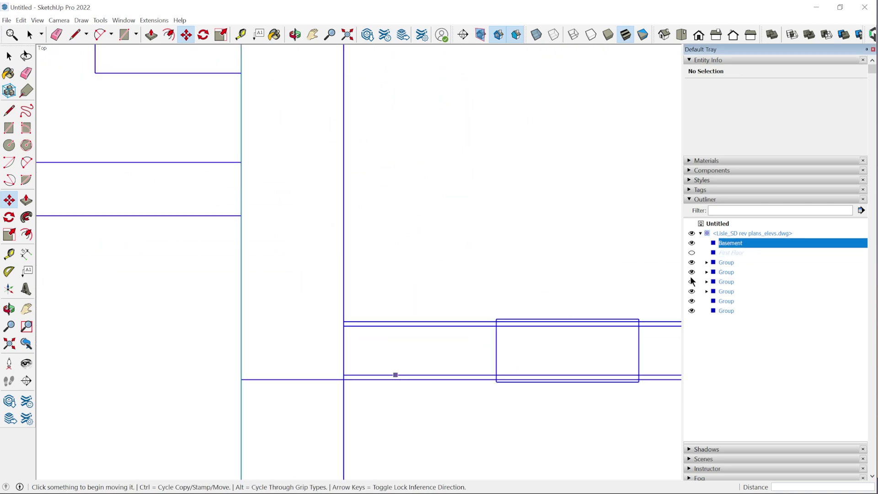
{"action": "left_click", "coordinate": [691, 252]}
{"action": "left_click", "coordinate": [692, 252]}
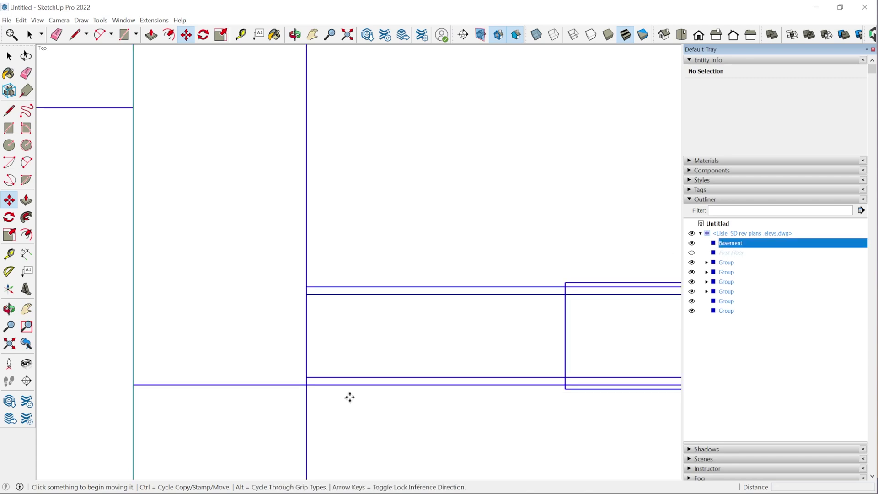
{"action": "scroll", "coordinate": [402, 423], "scroll_direction": "down", "scroll_amount": 6}
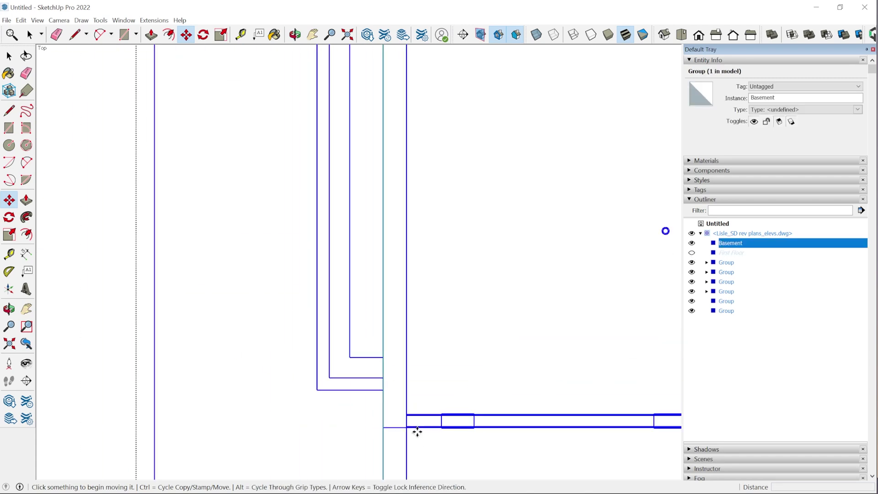
{"action": "left_click", "coordinate": [692, 252]}
{"action": "scroll", "coordinate": [412, 215], "scroll_direction": "down", "scroll_amount": 3}
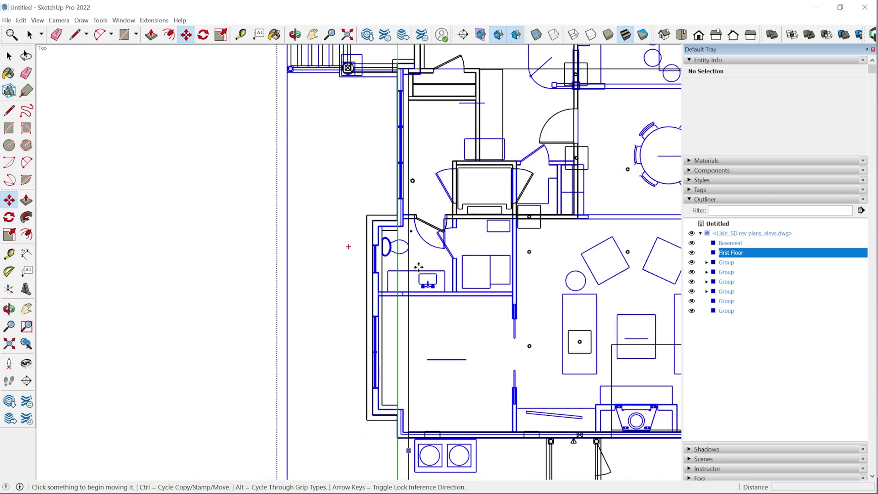
{"action": "scroll", "coordinate": [388, 185], "scroll_direction": "up", "scroll_amount": 3}
{"action": "scroll", "coordinate": [429, 300], "scroll_direction": "down", "scroll_amount": 2}
{"action": "scroll", "coordinate": [336, 354], "scroll_direction": "up", "scroll_amount": 6}
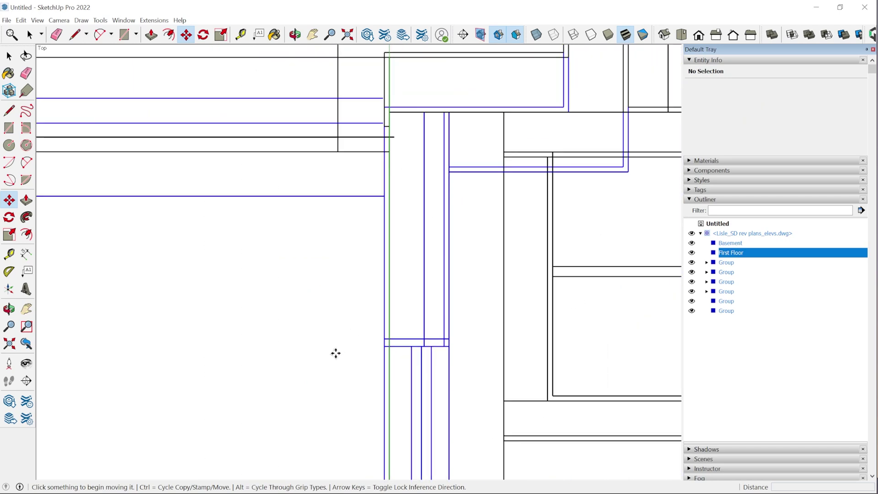
{"action": "scroll", "coordinate": [339, 387], "scroll_direction": "down", "scroll_amount": 3}
{"action": "scroll", "coordinate": [331, 394], "scroll_direction": "up", "scroll_amount": 5}
{"action": "left_click", "coordinate": [691, 253]}
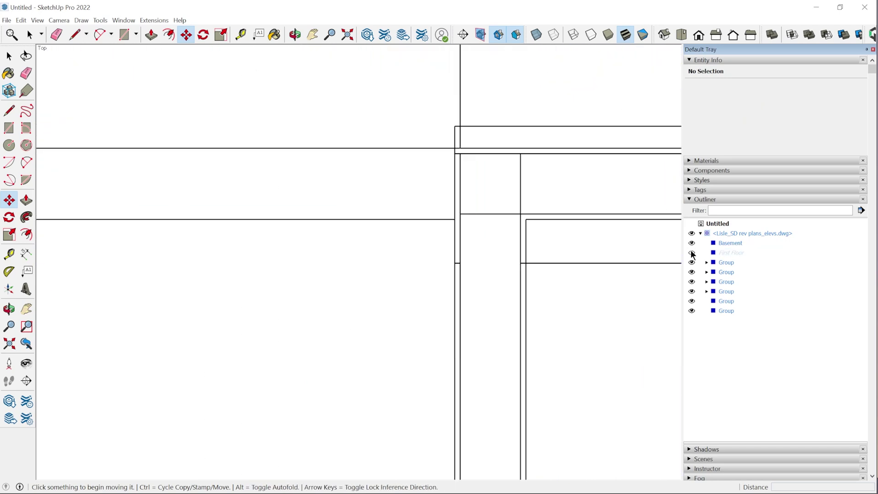
{"action": "left_click", "coordinate": [691, 253]}
{"action": "left_click", "coordinate": [692, 253]}
Step: Select the First Floor group and pan across the stacked floor plans
{"action": "left_click", "coordinate": [727, 253]}
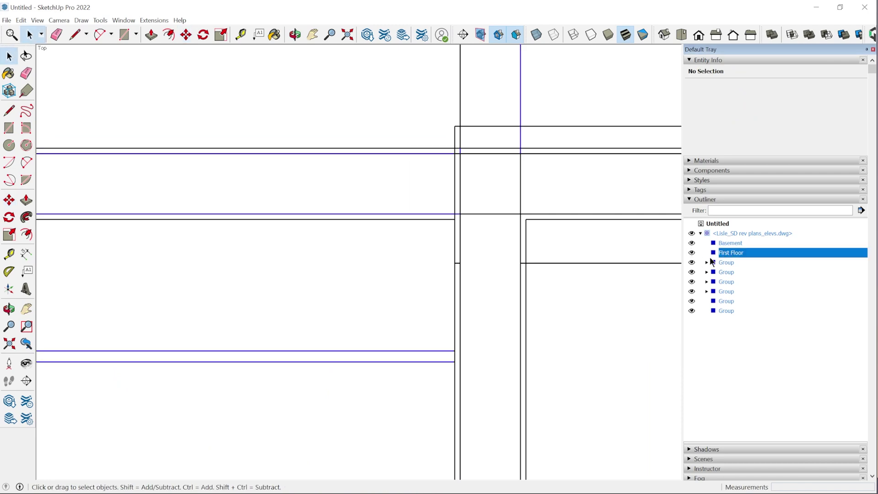
{"action": "scroll", "coordinate": [314, 226], "scroll_direction": "up", "scroll_amount": 5}
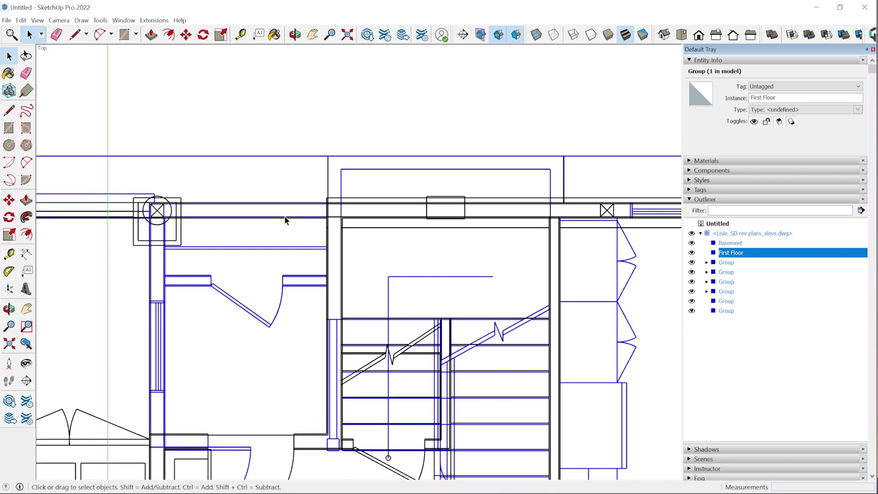
{"action": "middle_click_drag", "start_coordinate": [354, 215], "coordinate": [326, 217], "text": "shift"}
{"action": "scroll", "coordinate": [360, 330], "scroll_direction": "up", "scroll_amount": 4}
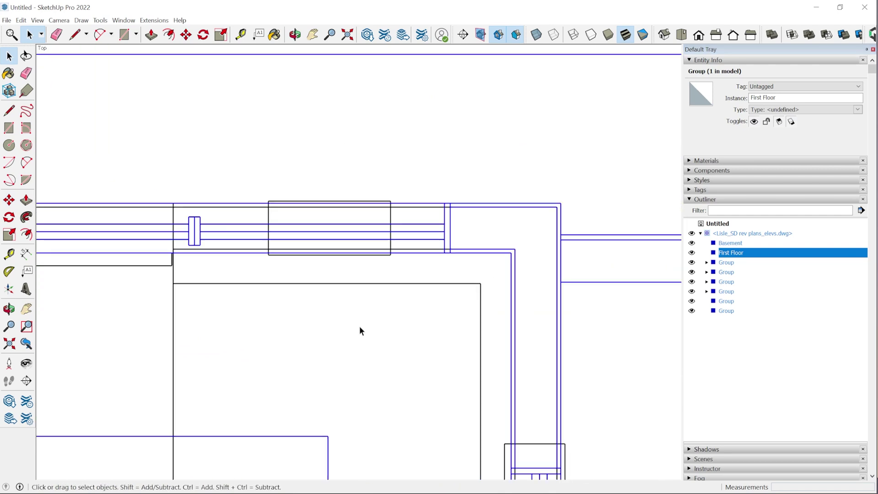
{"action": "scroll", "coordinate": [356, 325], "scroll_direction": "down", "scroll_amount": 7}
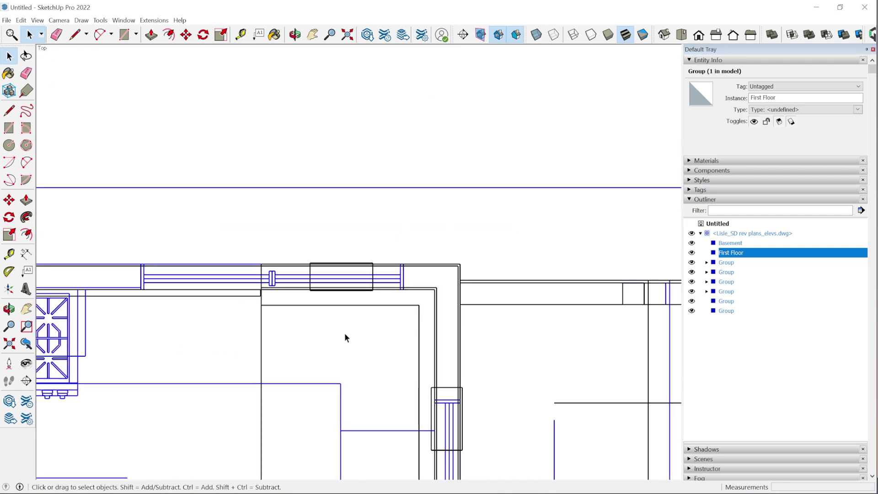
{"action": "scroll", "coordinate": [280, 371], "scroll_direction": "down", "scroll_amount": 3}
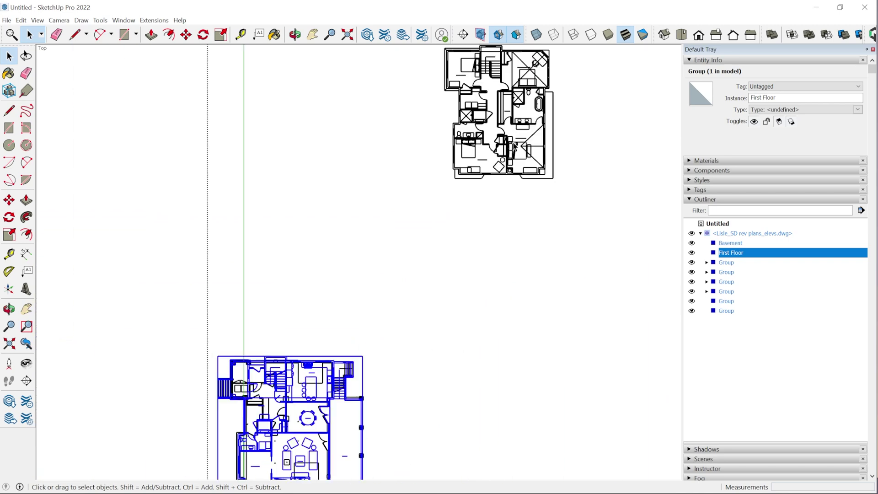
Step: Select the upper floor plan group and name it 'Second Floor' in Entity Info
{"action": "left_click", "coordinate": [527, 121]}
{"action": "left_click", "coordinate": [522, 128]}
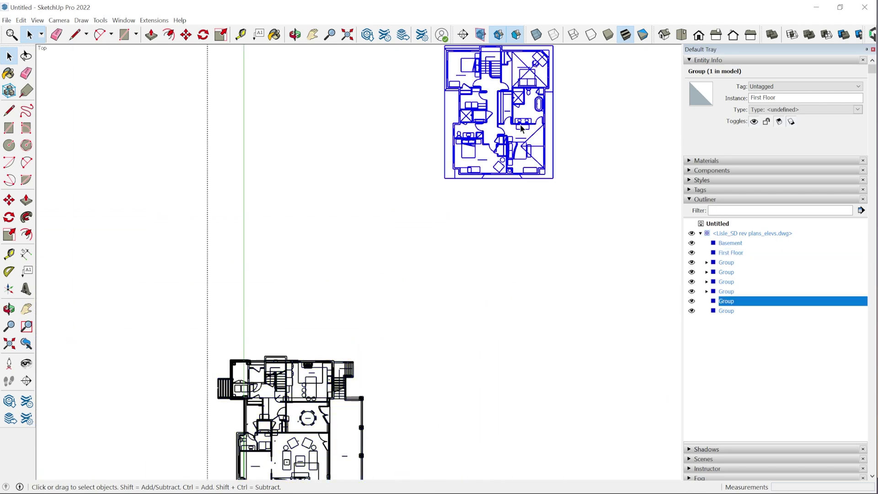
{"action": "left_click", "coordinate": [755, 99]}
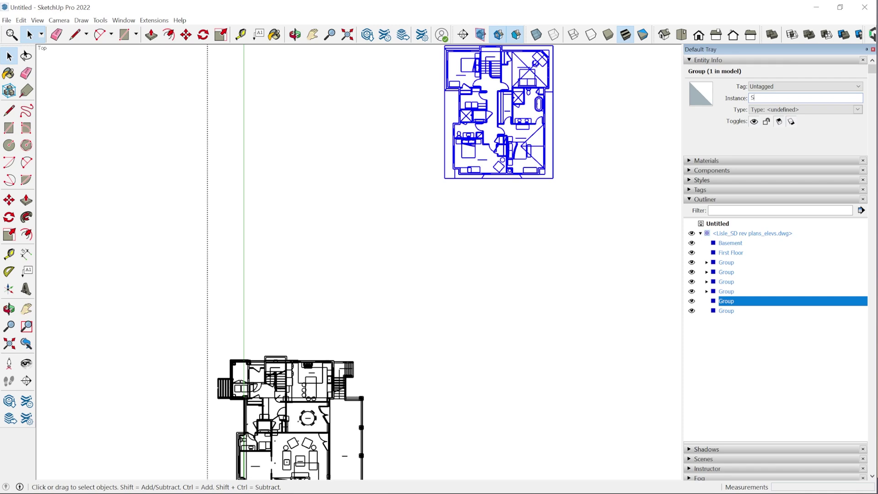
{"action": "key", "text": "Return"}
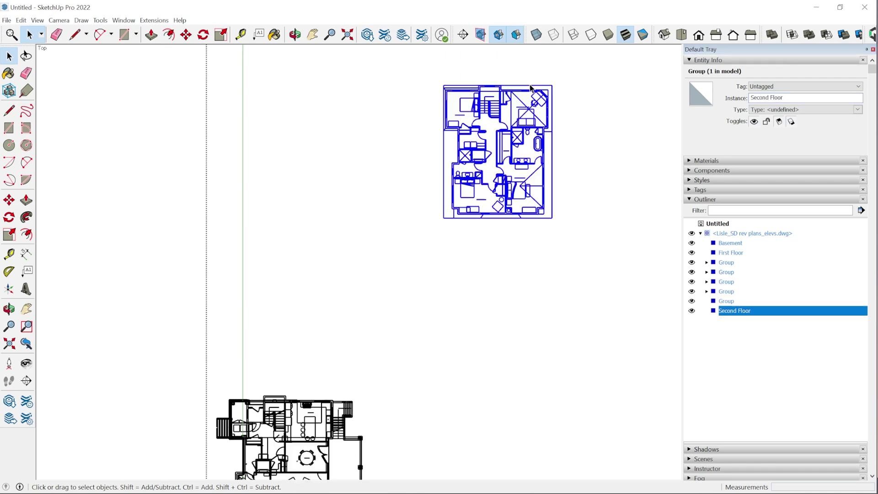
Step: Move the Second Floor plan so its outer corner snaps onto the First Floor corner
{"action": "scroll", "coordinate": [523, 102], "scroll_direction": "up", "scroll_amount": 7}
{"action": "scroll", "coordinate": [524, 102], "scroll_direction": "down", "scroll_amount": 5}
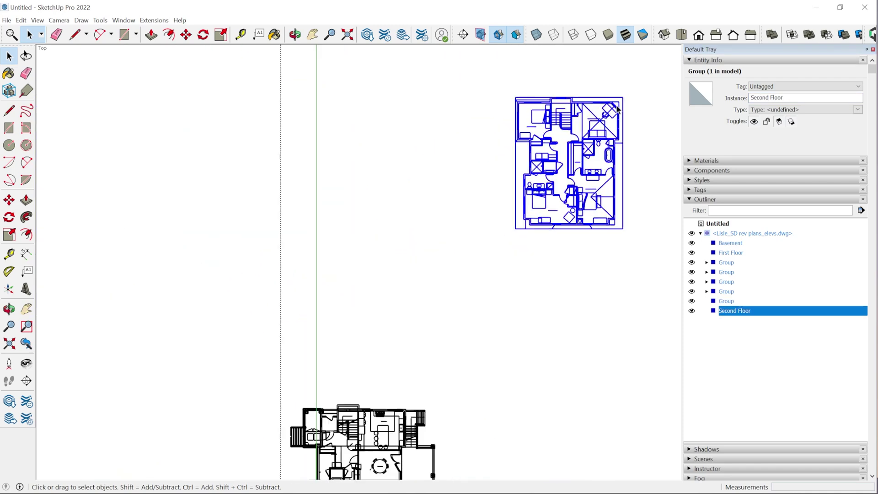
{"action": "scroll", "coordinate": [595, 103], "scroll_direction": "up", "scroll_amount": 7}
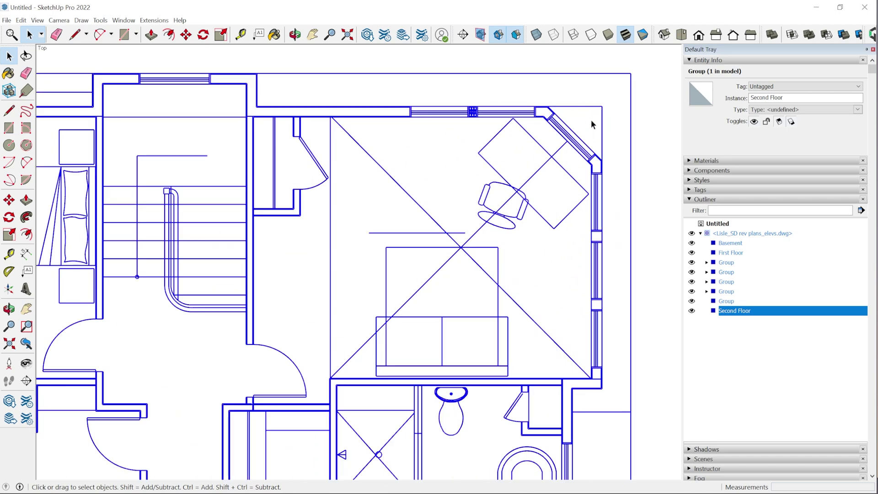
{"action": "scroll", "coordinate": [595, 391], "scroll_direction": "up", "scroll_amount": 5}
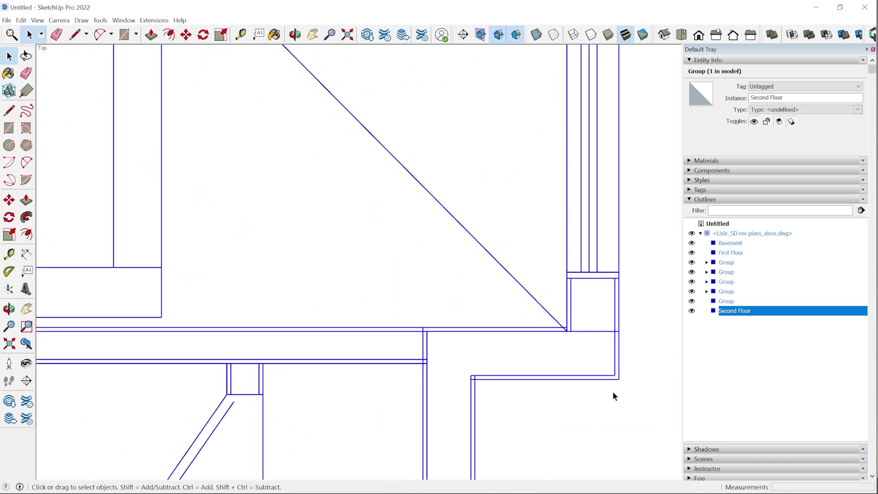
{"action": "key", "text": "m"}
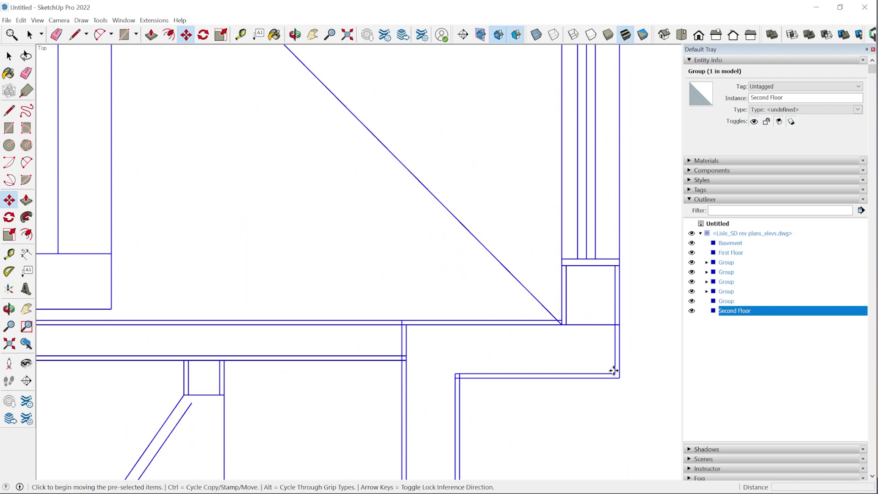
{"action": "left_click", "coordinate": [613, 374]}
{"action": "scroll", "coordinate": [597, 237], "scroll_direction": "down", "scroll_amount": 10}
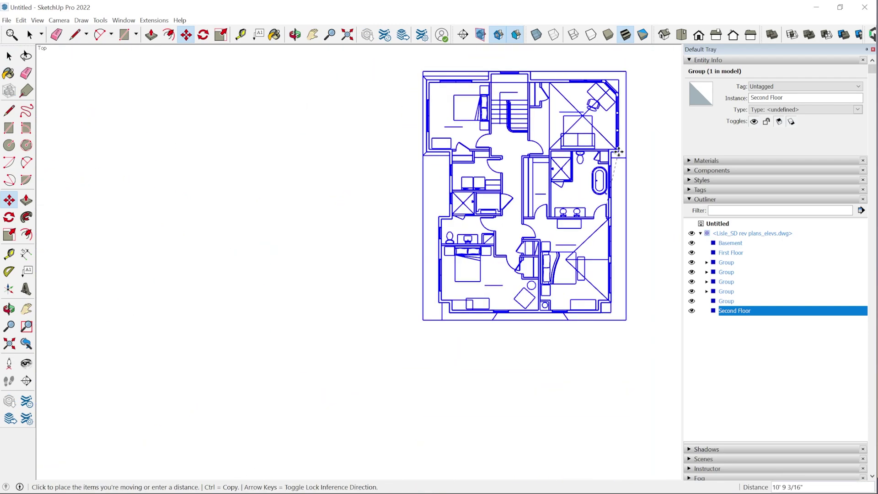
{"action": "scroll", "coordinate": [499, 392], "scroll_direction": "up", "scroll_amount": 10}
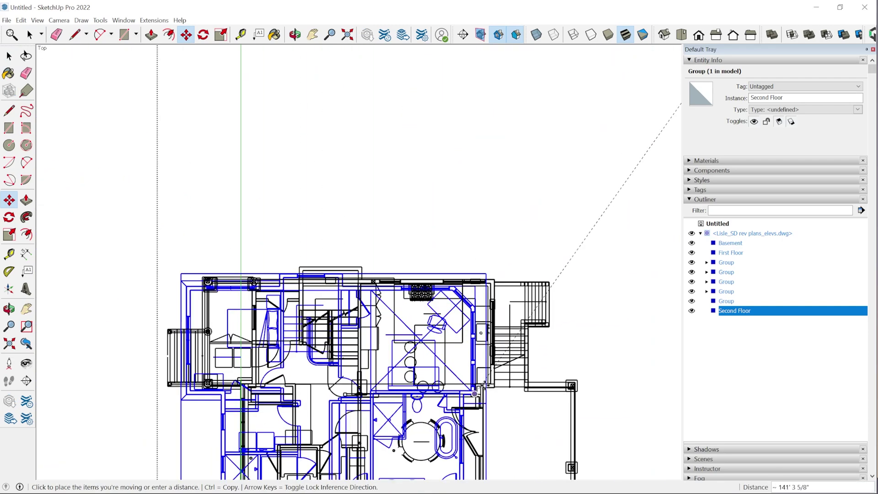
{"action": "scroll", "coordinate": [498, 392], "scroll_direction": "up", "scroll_amount": 4}
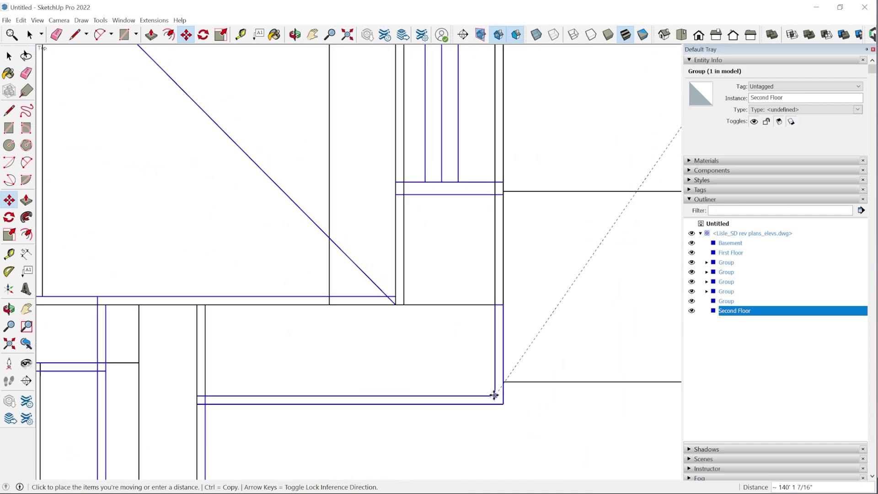
{"action": "left_click", "coordinate": [494, 395]}
{"action": "scroll", "coordinate": [526, 382], "scroll_direction": "down", "scroll_amount": 4}
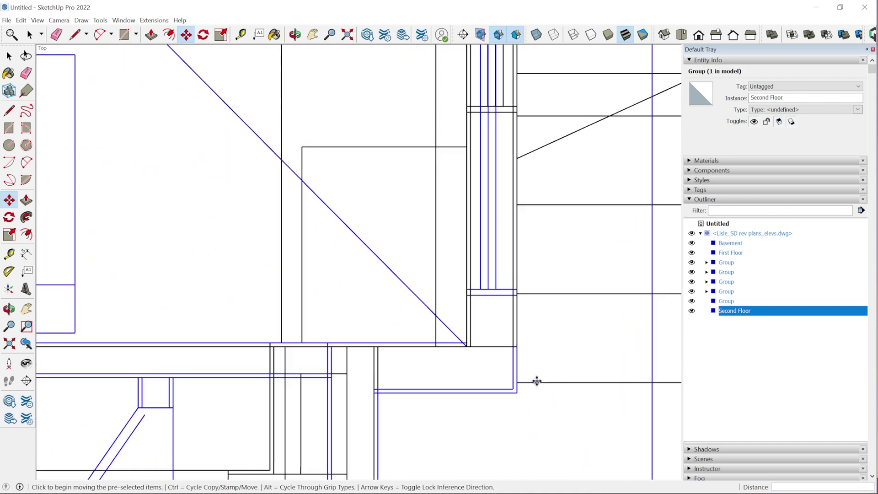
{"action": "scroll", "coordinate": [538, 381], "scroll_direction": "down", "scroll_amount": 5}
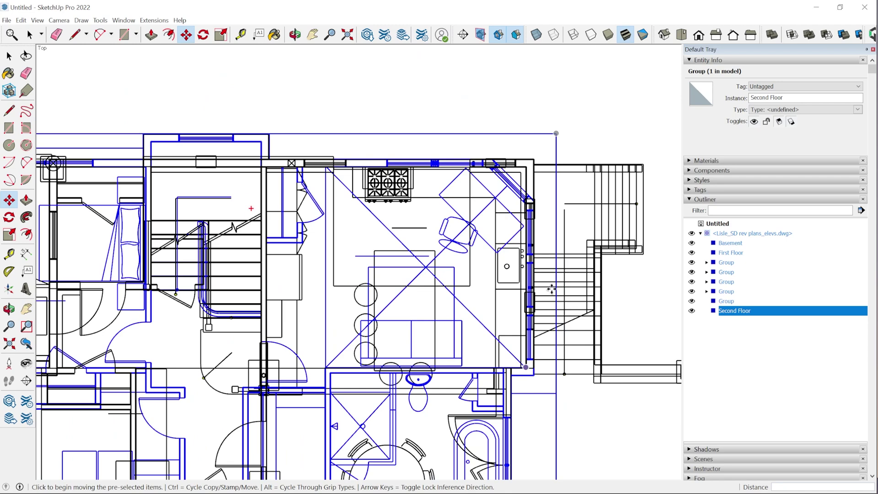
{"action": "scroll", "coordinate": [561, 235], "scroll_direction": "down", "scroll_amount": 8}
{"action": "middle_click_drag", "start_coordinate": [561, 236], "coordinate": [417, 269]}
{"action": "scroll", "coordinate": [416, 269], "scroll_direction": "up", "scroll_amount": 2}
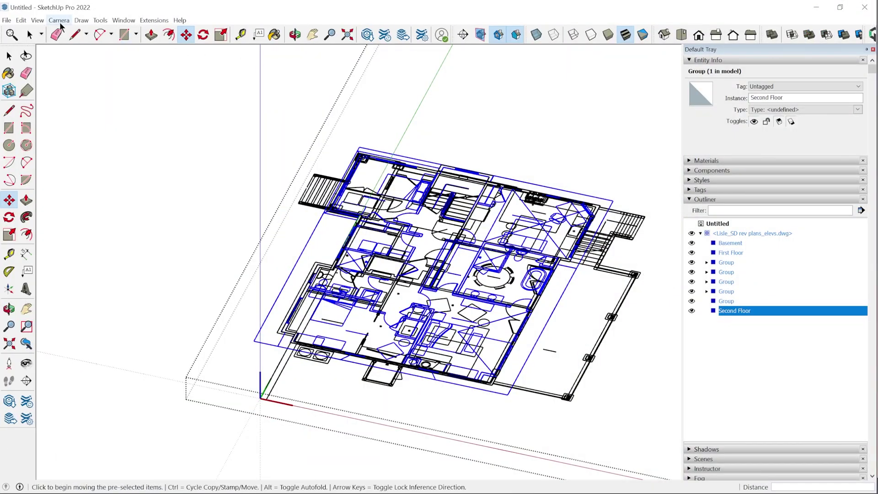
Step: Switch the camera to Perspective projection and orbit to an angled view of the plans
{"action": "left_click", "coordinate": [59, 21]}
{"action": "left_click", "coordinate": [84, 78]}
{"action": "middle_click_drag", "start_coordinate": [245, 139], "coordinate": [549, 292]}
Step: Raise the First Floor and Second Floor groups 10' up the blue axis
{"action": "key", "text": "m"}
{"action": "left_click", "coordinate": [731, 253]}
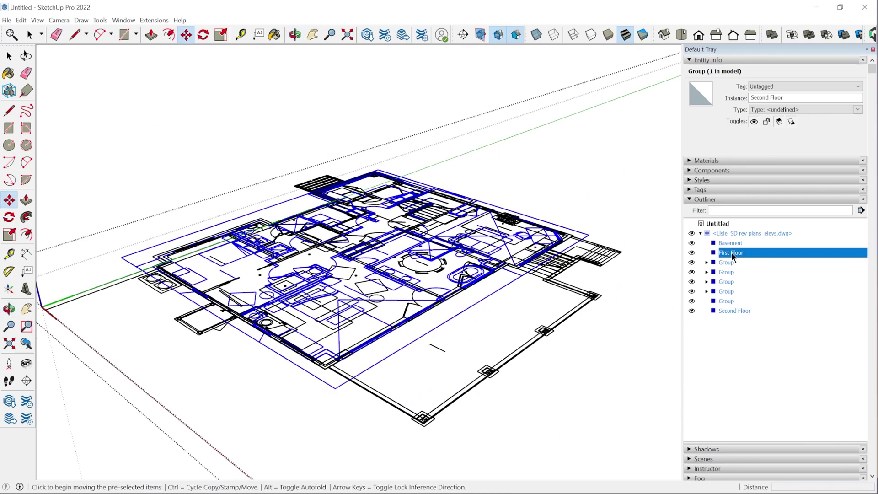
{"action": "key", "text": "space"}
{"action": "left_click", "coordinate": [734, 312], "text": "ctrl"}
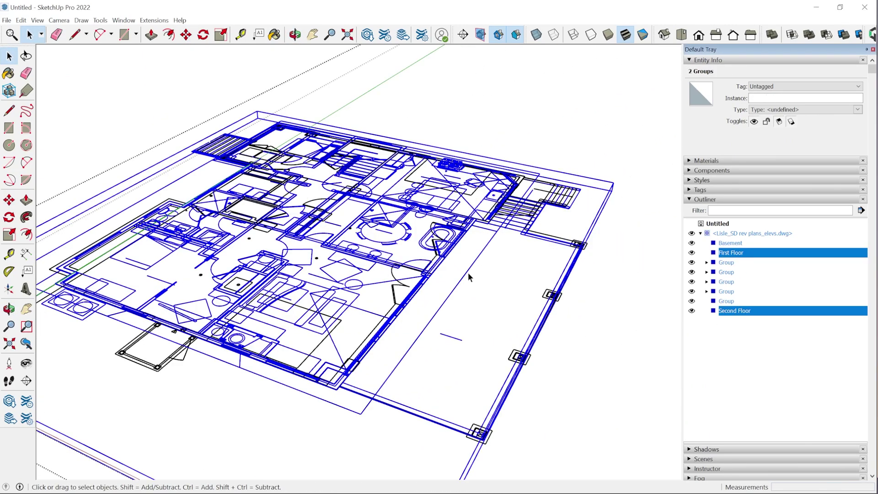
{"action": "scroll", "coordinate": [468, 273], "scroll_direction": "down", "scroll_amount": 3}
{"action": "key", "text": "m"}
{"action": "left_click", "coordinate": [586, 274]}
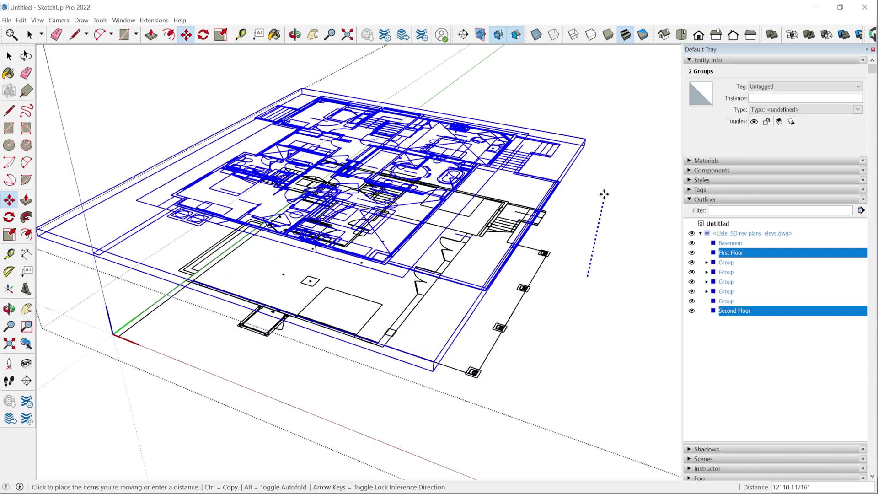
{"action": "left_click", "coordinate": [613, 158]}
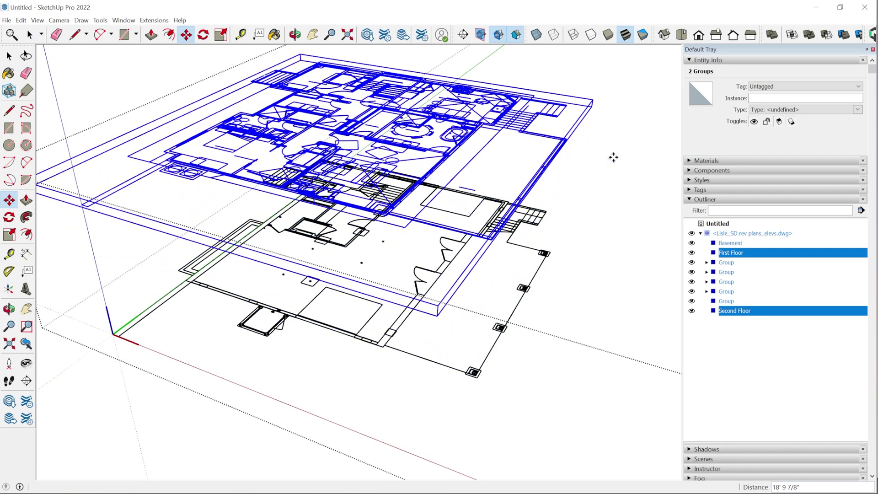
{"action": "key", "text": "Return"}
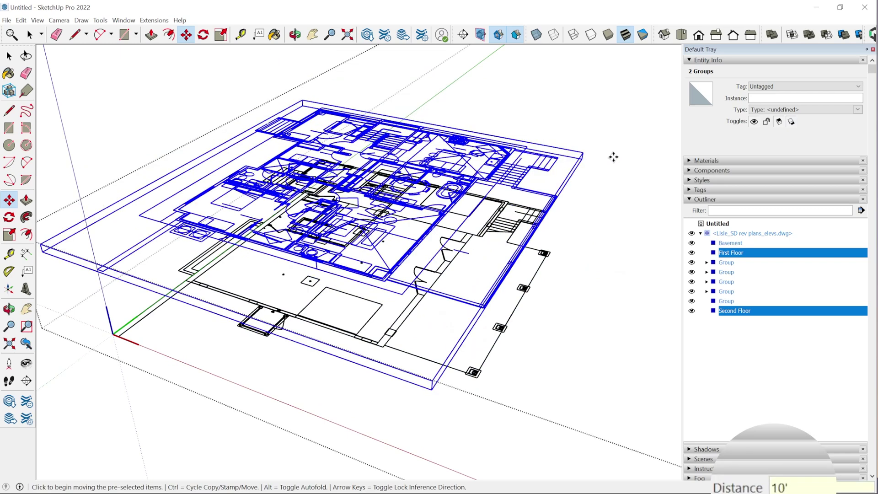
Step: Lift the Second Floor plan another level above the First Floor
{"action": "left_click", "coordinate": [736, 317]}
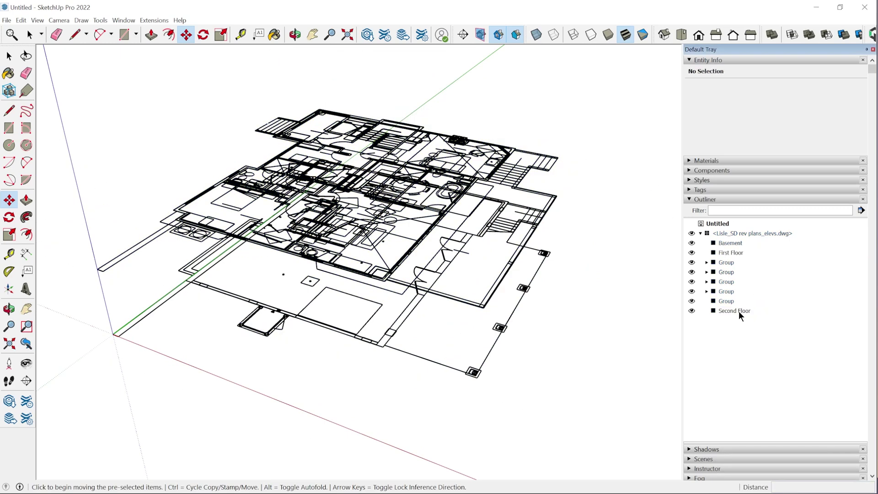
{"action": "left_click", "coordinate": [739, 312]}
{"action": "scroll", "coordinate": [563, 248], "scroll_direction": "down", "scroll_amount": 3}
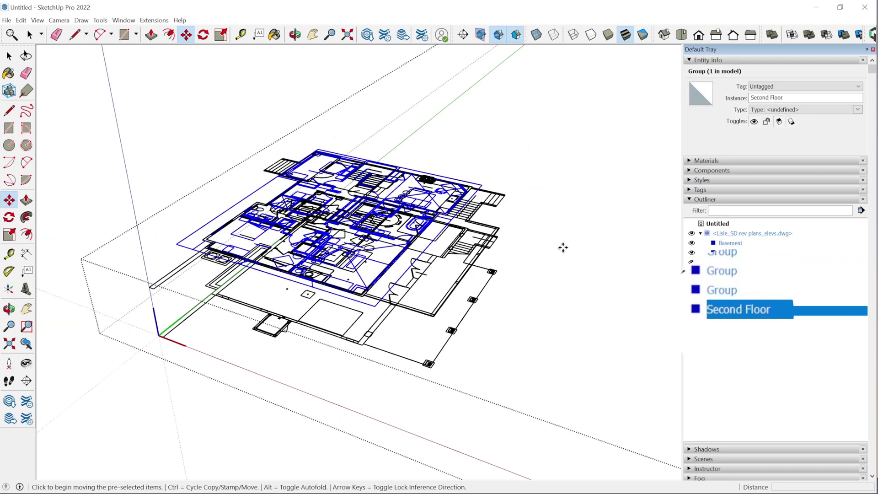
{"action": "left_click", "coordinate": [599, 233]}
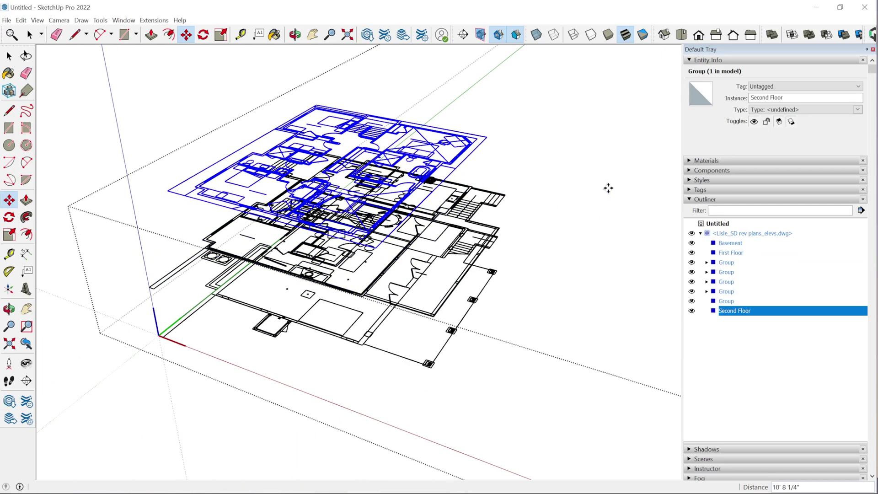
{"action": "left_click", "coordinate": [608, 188]}
Step: Check the stack by selecting the Basement, First Floor and Second Floor plans in turn
{"action": "mouse_move", "coordinate": [483, 332]}
{"action": "middle_mouse_down"}
{"action": "mouse_move", "coordinate": [480, 208]}
{"action": "mouse_move", "coordinate": [548, 234]}
{"action": "mouse_move", "coordinate": [480, 320]}
{"action": "middle_mouse_up"}
{"action": "key", "text": "space"}
{"action": "left_click", "coordinate": [380, 357]}
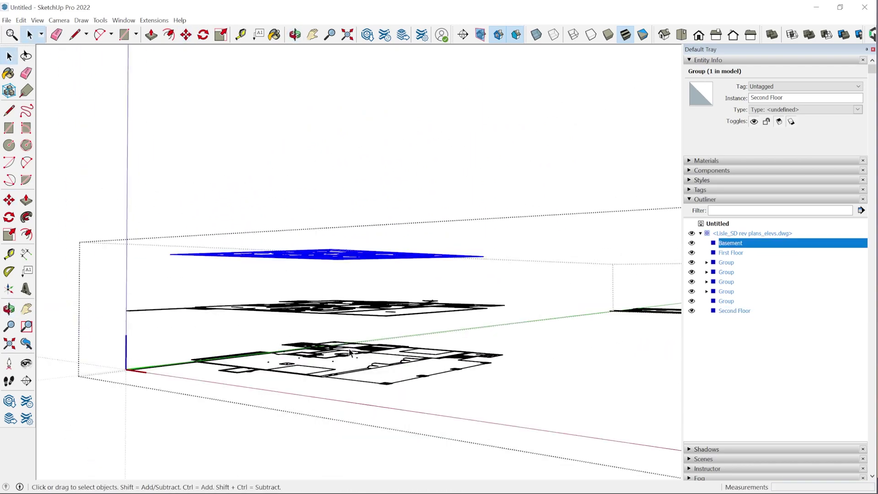
{"action": "left_click", "coordinate": [380, 312]}
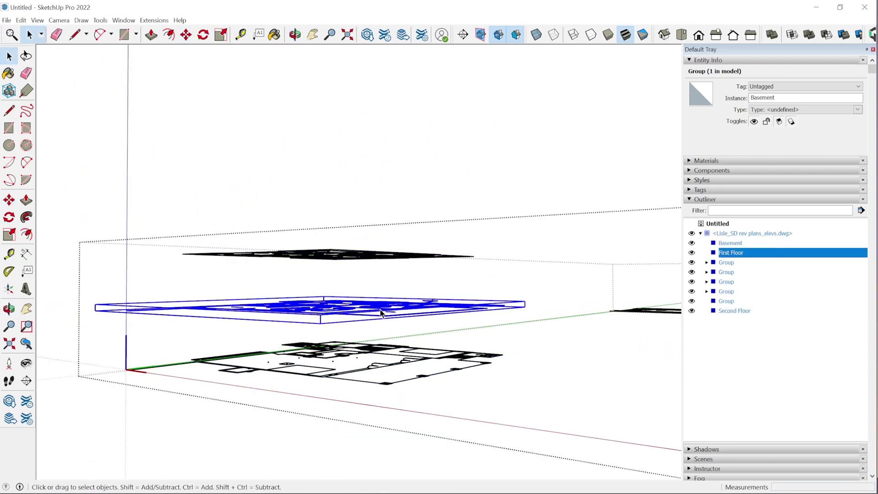
{"action": "left_click", "coordinate": [382, 259]}
{"action": "middle_click_drag", "start_coordinate": [383, 259], "coordinate": [359, 337]}
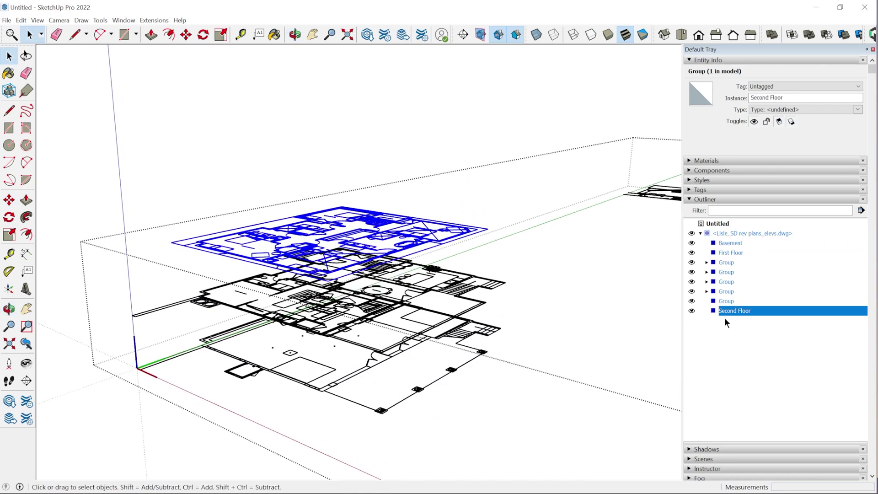
{"action": "scroll", "coordinate": [333, 349], "scroll_direction": "down", "scroll_amount": 3}
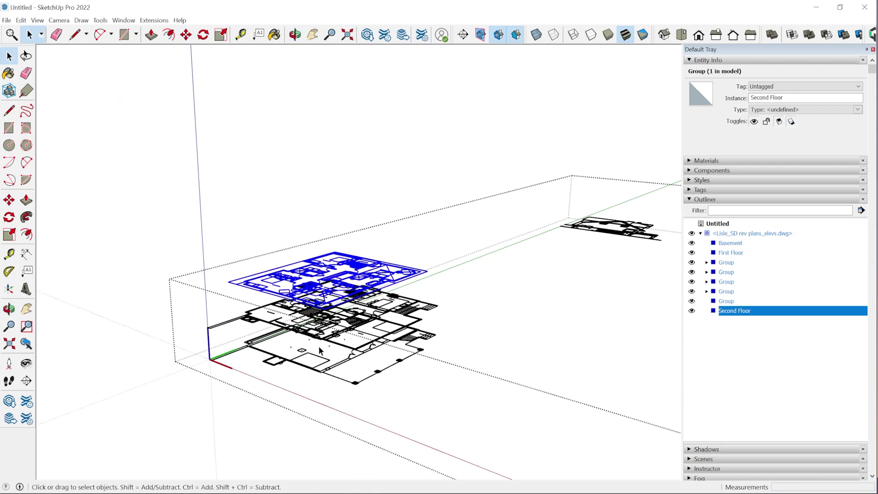
Step: Select the four elevation drawings and move them to the front beside the floor plans
{"action": "middle_click_drag", "start_coordinate": [469, 260], "coordinate": [316, 329]}
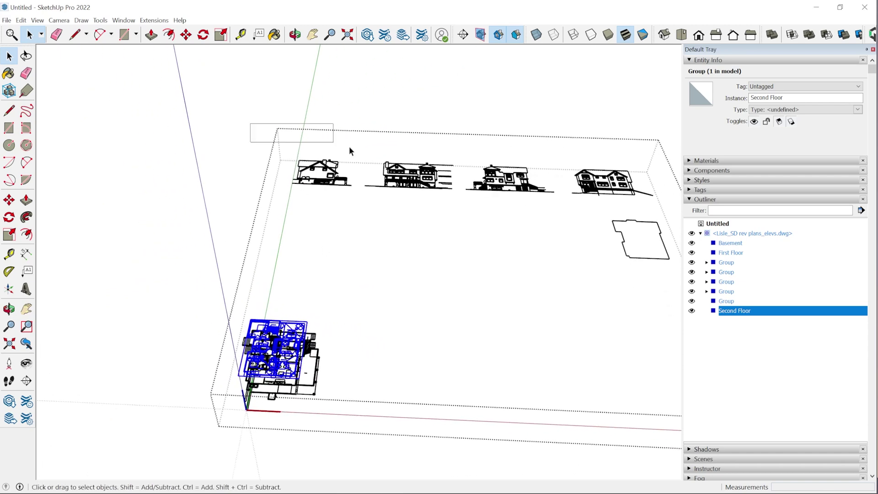
{"action": "left_click_drag", "start_coordinate": [350, 151], "coordinate": [658, 212]}
{"action": "key", "text": "m"}
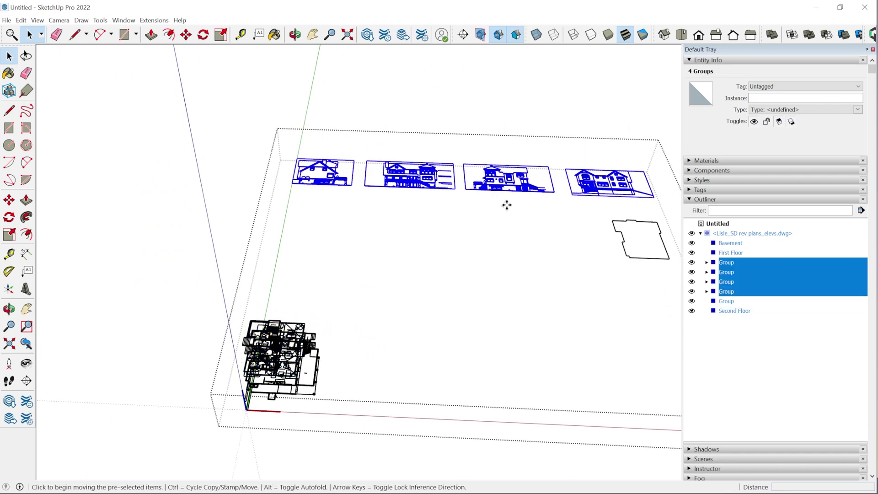
{"action": "left_click", "coordinate": [508, 367]}
{"action": "left_click", "coordinate": [364, 405]}
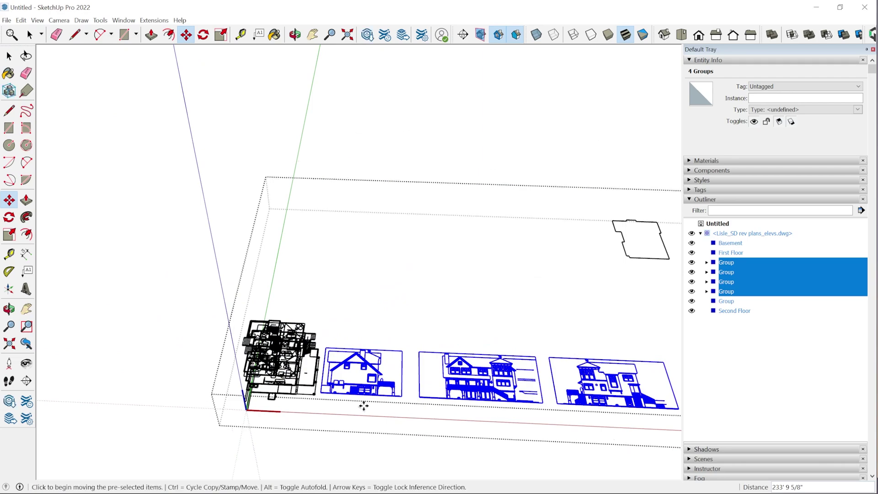
{"action": "left_click", "coordinate": [364, 406]}
{"action": "key", "text": "space"}
Step: Rotate the four elevations 90° about the red axis so they stand upright
{"action": "middle_click_drag", "start_coordinate": [414, 418], "coordinate": [589, 326]}
{"action": "scroll", "coordinate": [589, 326], "scroll_direction": "up", "scroll_amount": 5}
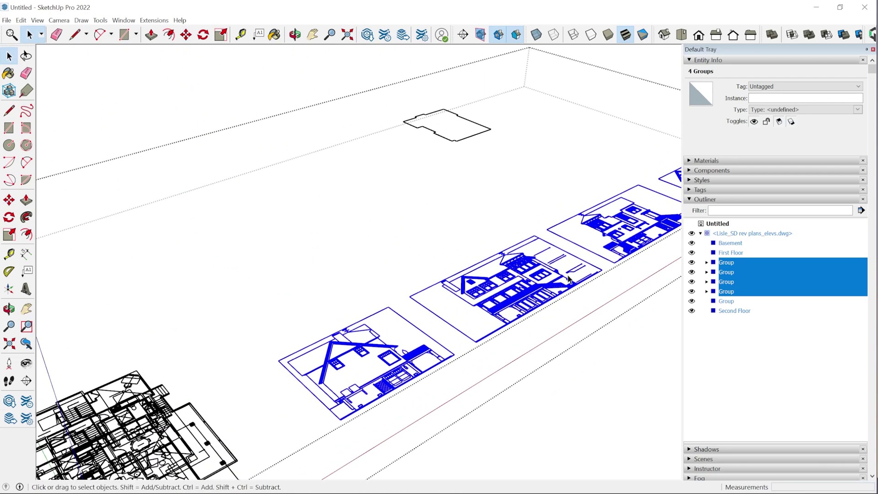
{"action": "middle_click_drag", "start_coordinate": [570, 280], "coordinate": [508, 325]}
{"action": "scroll", "coordinate": [509, 326], "scroll_direction": "up", "scroll_amount": 3}
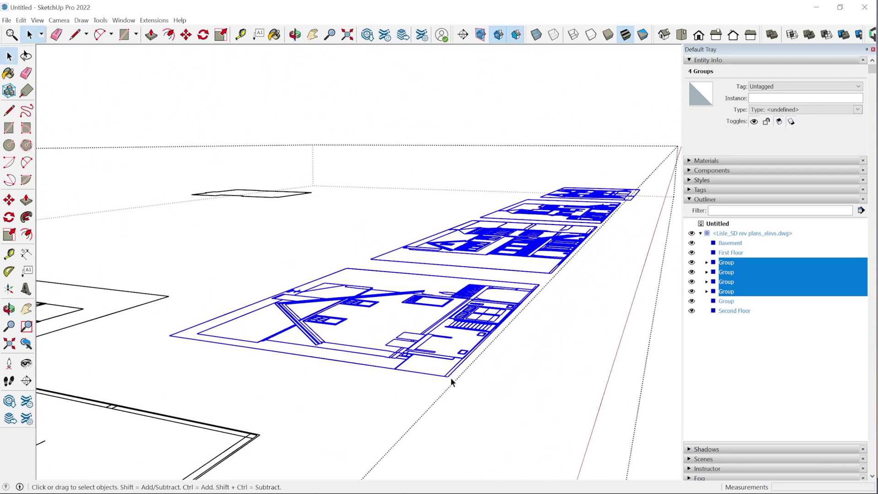
{"action": "middle_click_drag", "start_coordinate": [451, 378], "coordinate": [477, 323]}
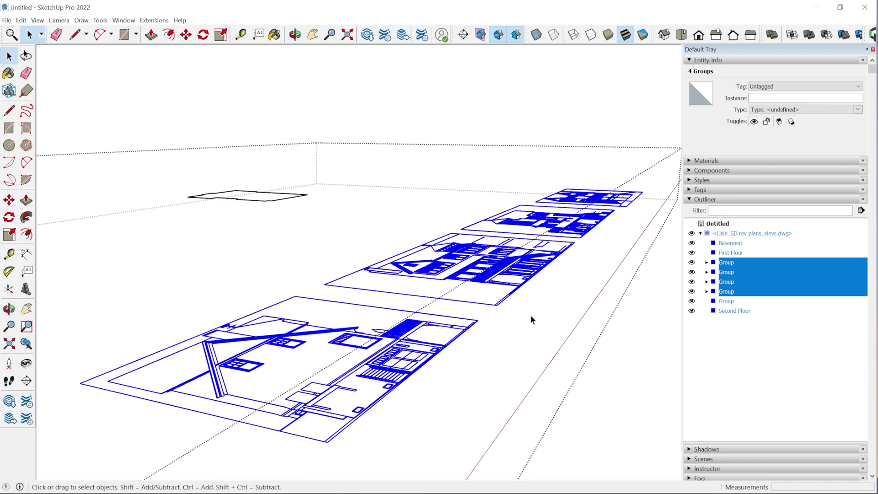
{"action": "left_click", "coordinate": [9, 216]}
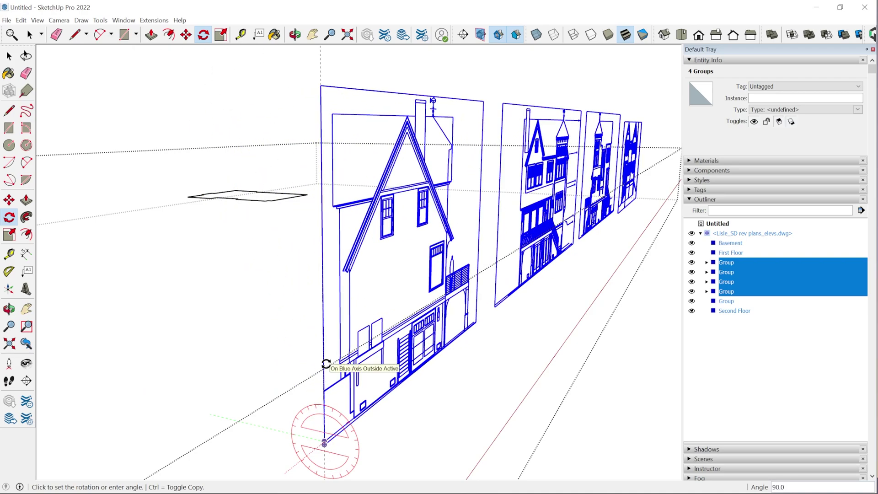
{"action": "left_click", "coordinate": [325, 363]}
{"action": "middle_click_drag", "start_coordinate": [314, 359], "coordinate": [329, 330]}
{"action": "key", "text": "space"}
{"action": "middle_click_drag", "start_coordinate": [323, 281], "coordinate": [457, 328]}
{"action": "scroll", "coordinate": [459, 327], "scroll_direction": "up", "scroll_amount": 5}
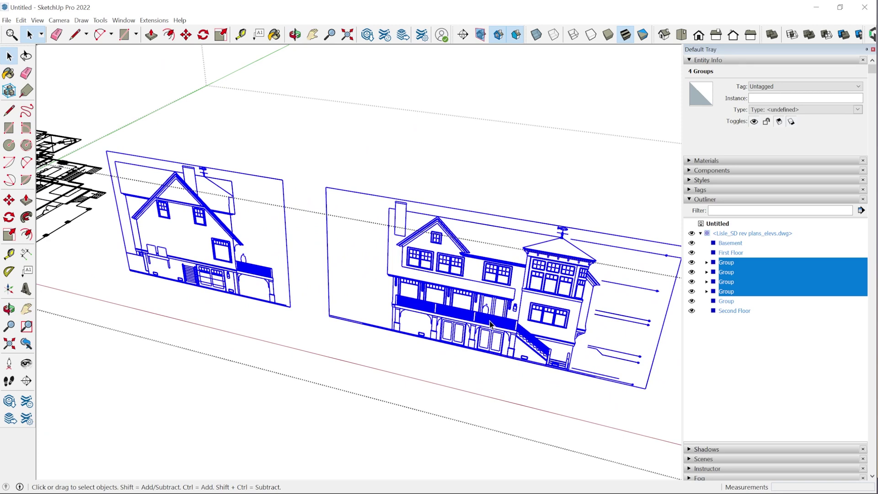
Step: Select the front elevation alone and move it near the floor plans
{"action": "left_click", "coordinate": [491, 324]}
{"action": "scroll", "coordinate": [595, 363], "scroll_direction": "down", "scroll_amount": 3}
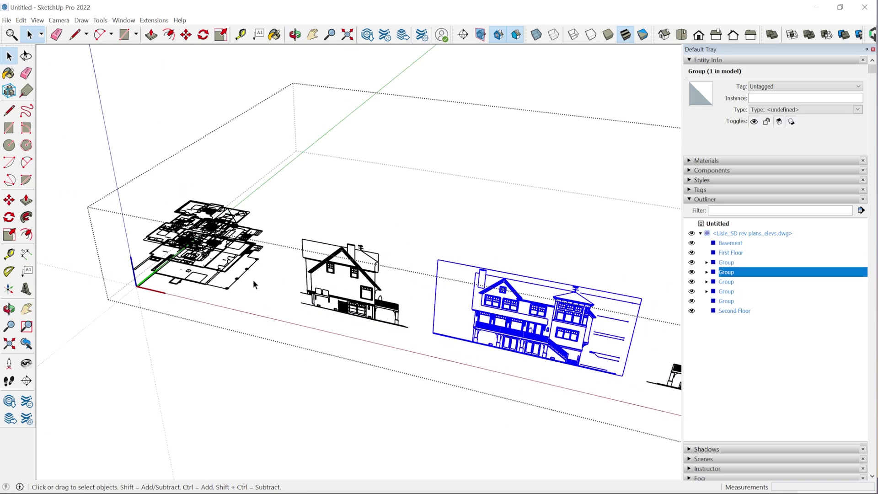
{"action": "key", "text": "m"}
{"action": "left_click", "coordinate": [453, 346]}
{"action": "left_click", "coordinate": [229, 315]}
{"action": "scroll", "coordinate": [291, 196], "scroll_direction": "up", "scroll_amount": 8}
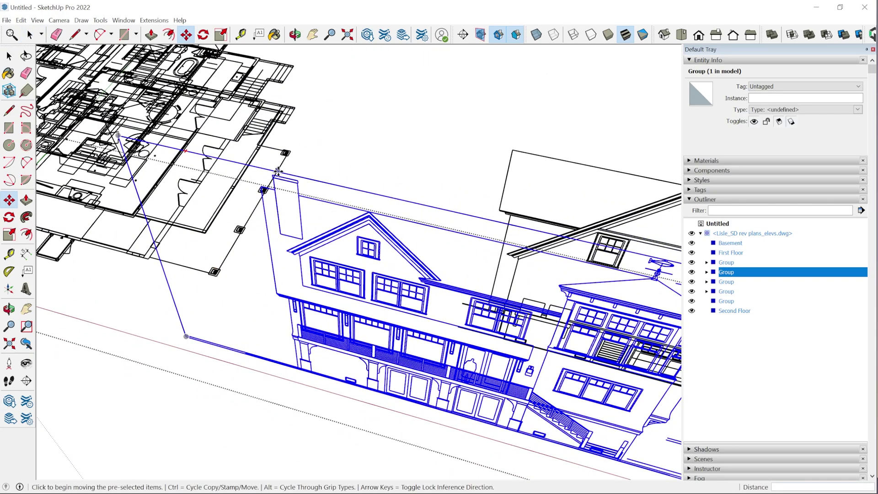
Step: Rotate the elevation a quarter turn to -90°
{"action": "key", "text": "q"}
{"action": "left_click", "coordinate": [421, 210]}
{"action": "left_click", "coordinate": [487, 224]}
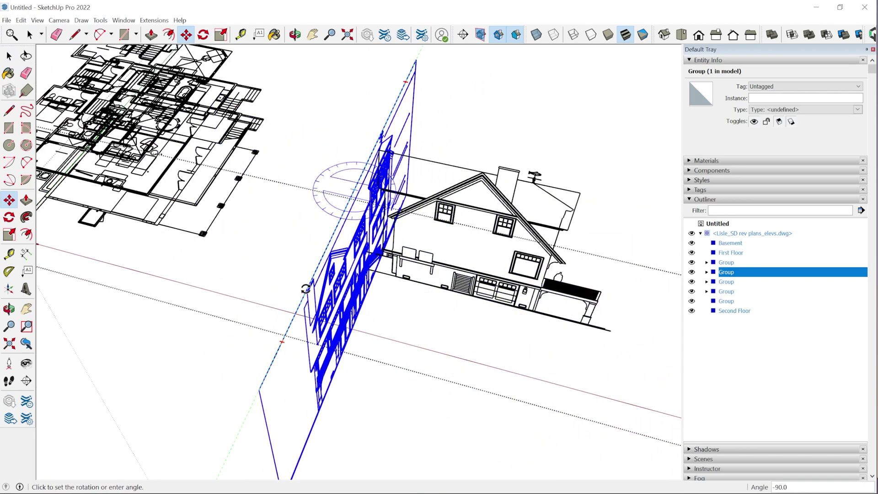
{"action": "left_click", "coordinate": [305, 289]}
Step: Move the turned elevation by its corner against the side of the stacked plans
{"action": "key", "text": "m"}
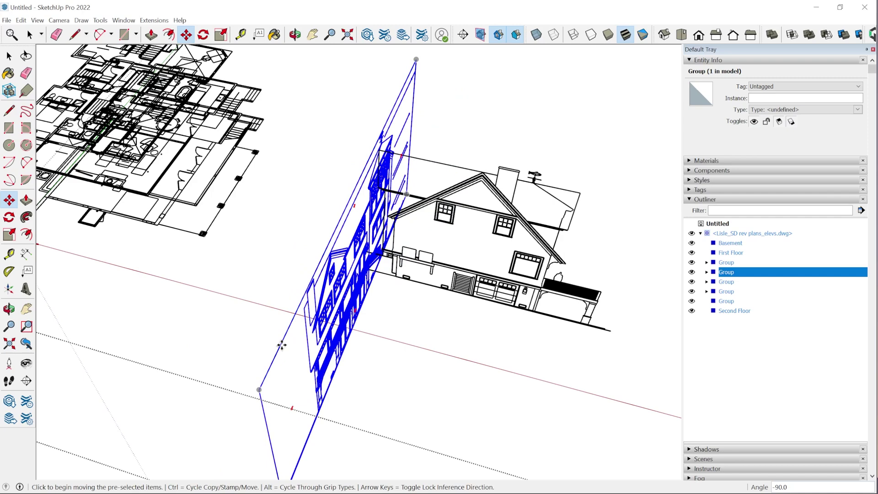
{"action": "left_click", "coordinate": [351, 324]}
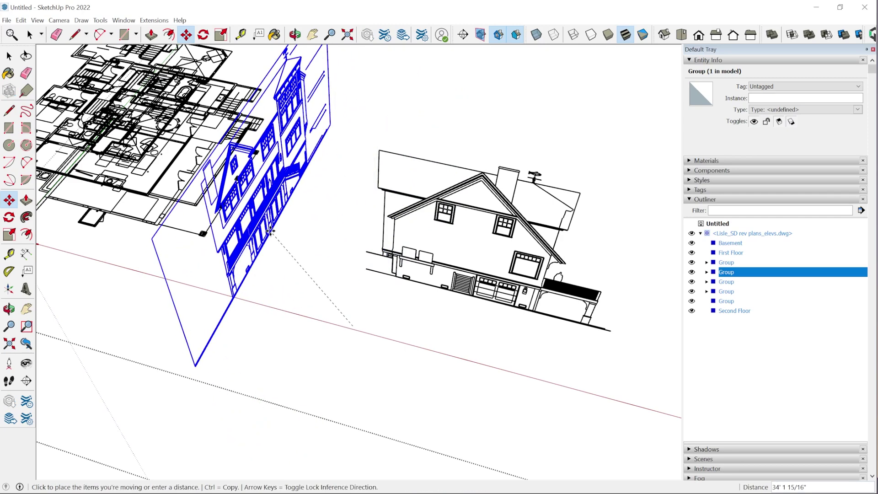
{"action": "left_click", "coordinate": [270, 231]}
{"action": "scroll", "coordinate": [341, 351], "scroll_direction": "down", "scroll_amount": 5}
{"action": "middle_click_drag", "start_coordinate": [341, 351], "coordinate": [324, 343]}
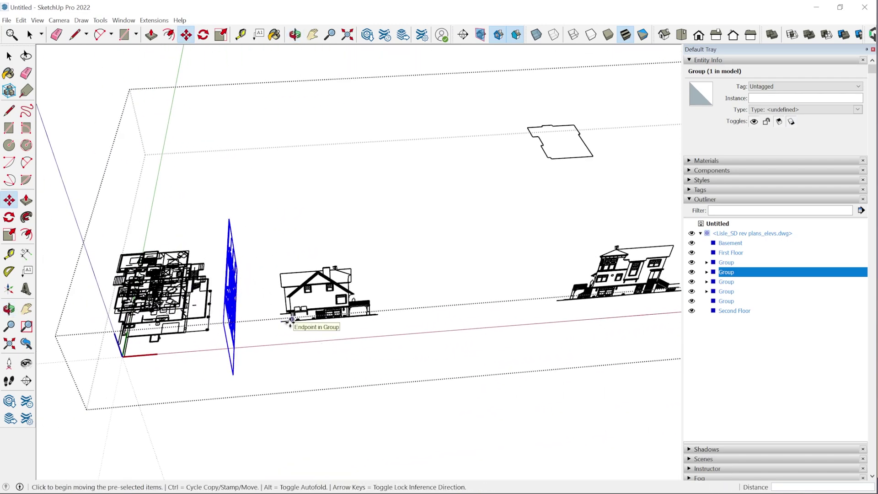
{"action": "mouse_move", "coordinate": [341, 316]}
{"action": "middle_mouse_down"}
{"action": "mouse_move", "coordinate": [349, 408]}
{"action": "mouse_move", "coordinate": [292, 398]}
{"action": "middle_mouse_up"}
{"action": "key", "text": "m"}
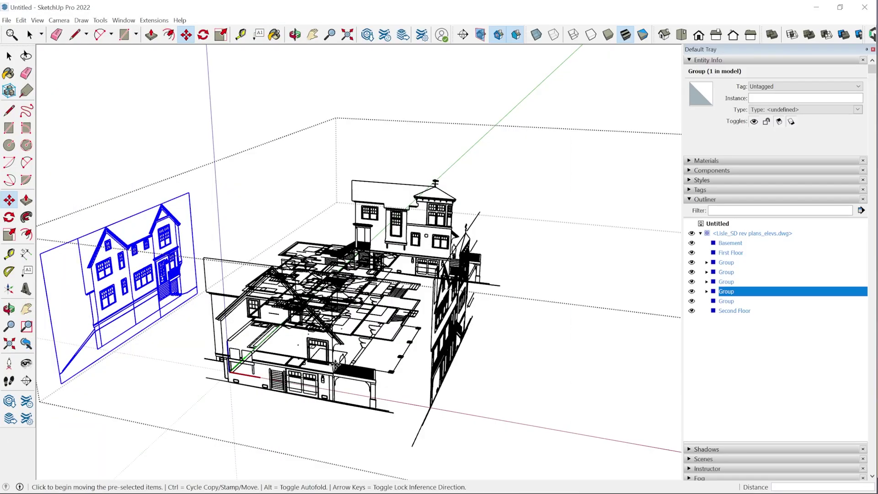
{"action": "scroll", "coordinate": [462, 382], "scroll_direction": "up", "scroll_amount": 5}
{"action": "key", "text": "space"}
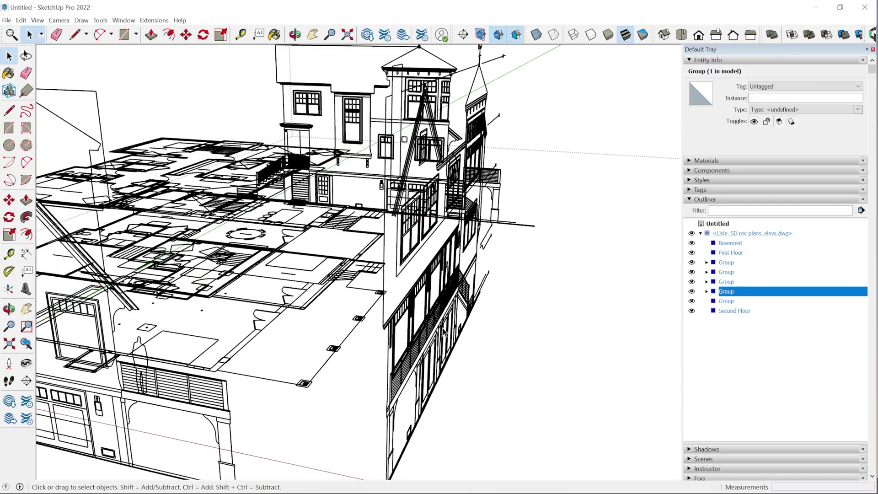
{"action": "left_click", "coordinate": [442, 331]}
{"action": "mouse_move", "coordinate": [442, 330]}
{"action": "middle_mouse_down"}
{"action": "mouse_move", "coordinate": [170, 329]}
{"action": "mouse_move", "coordinate": [436, 326]}
{"action": "middle_mouse_up"}
{"action": "scroll", "coordinate": [435, 326], "scroll_direction": "up", "scroll_amount": 8}
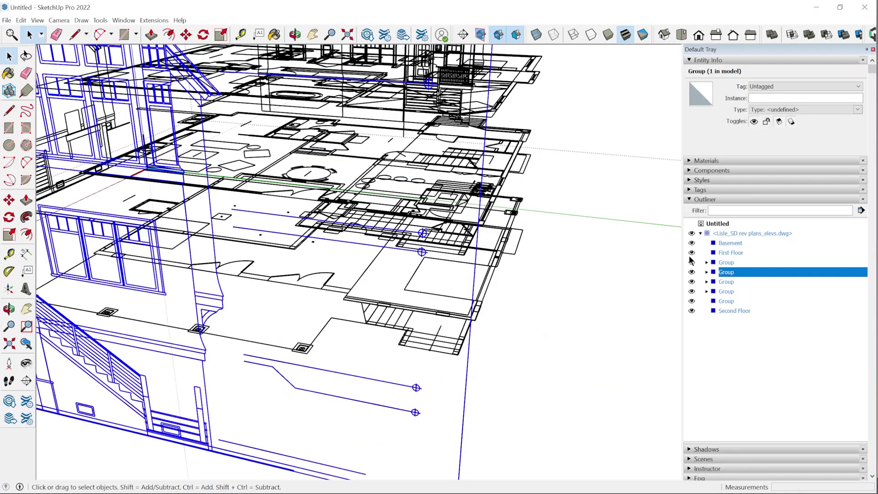
Step: Hide the First Floor and Second Floor plans in the Outliner
{"action": "left_click", "coordinate": [692, 253]}
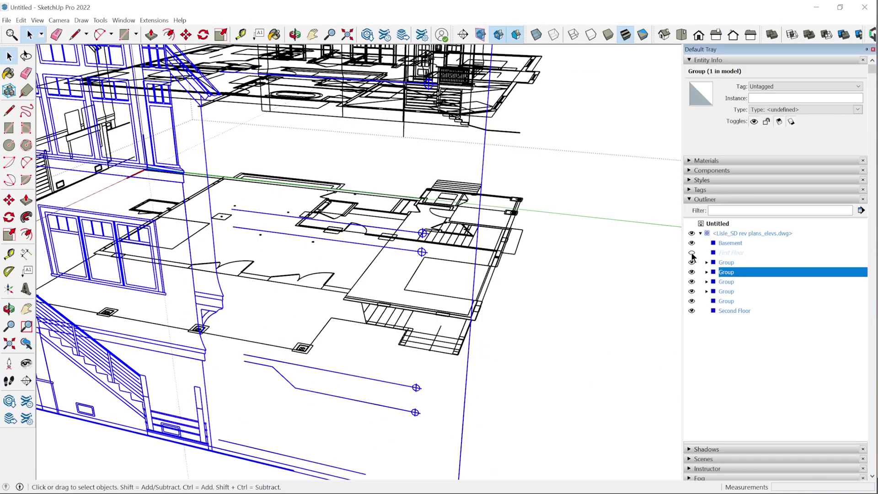
{"action": "left_click", "coordinate": [692, 311]}
{"action": "middle_click_drag", "start_coordinate": [549, 308], "coordinate": [392, 352]}
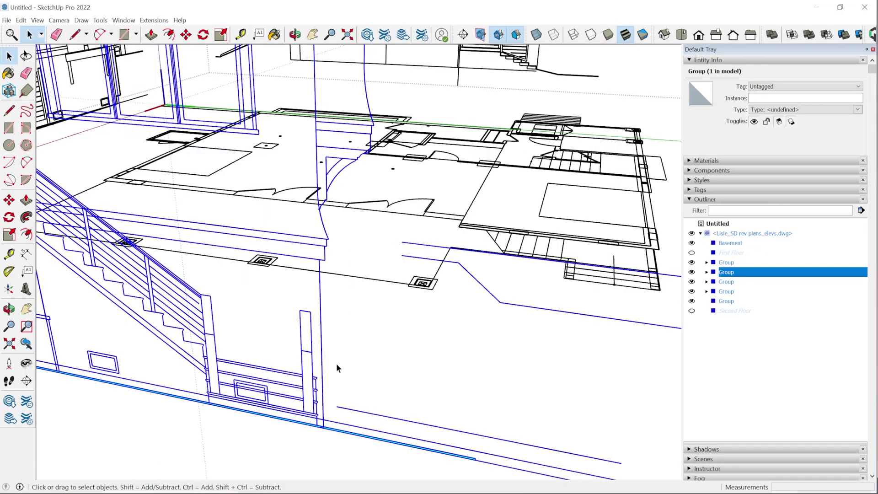
Step: Slide the selected elevation along the green axis into line with the Basement plan edge
{"action": "left_click", "coordinate": [322, 361]}
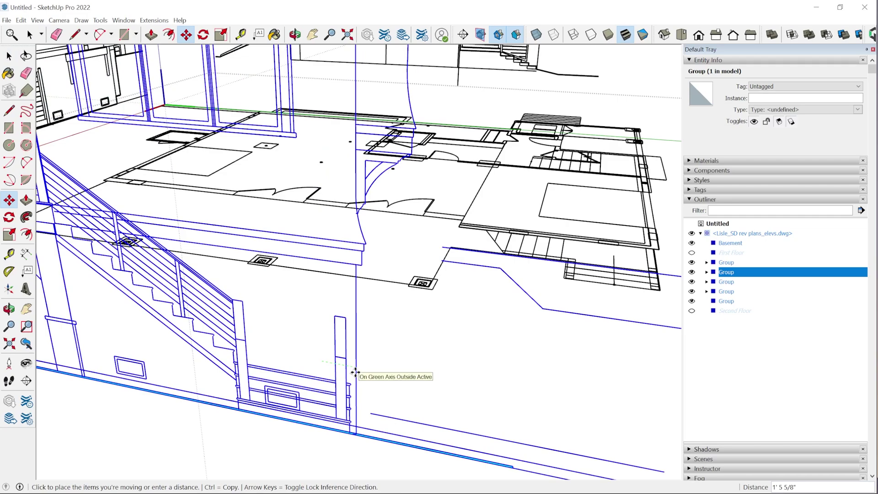
{"action": "middle_click_drag", "start_coordinate": [356, 373], "coordinate": [365, 346]}
{"action": "scroll", "coordinate": [367, 316], "scroll_direction": "down", "scroll_amount": 10}
{"action": "left_click", "coordinate": [366, 352]}
{"action": "scroll", "coordinate": [470, 287], "scroll_direction": "down", "scroll_amount": 8}
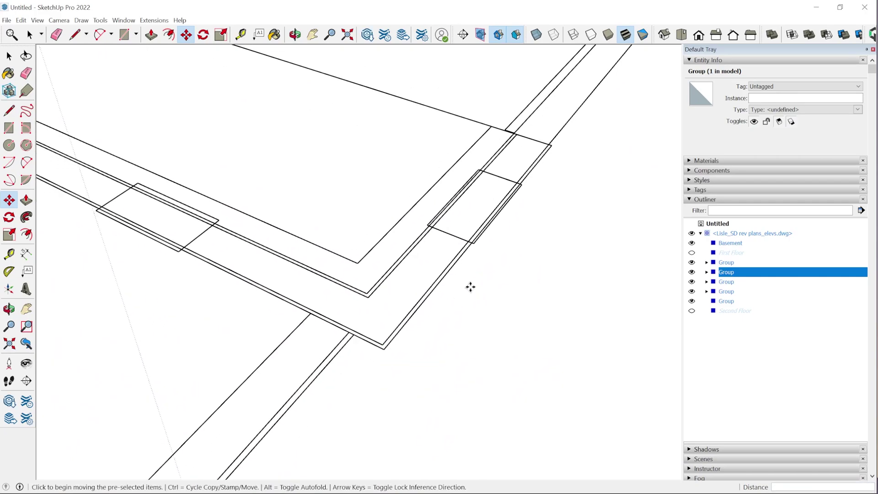
{"action": "scroll", "coordinate": [353, 427], "scroll_direction": "up", "scroll_amount": 8}
{"action": "scroll", "coordinate": [352, 427], "scroll_direction": "up", "scroll_amount": 2}
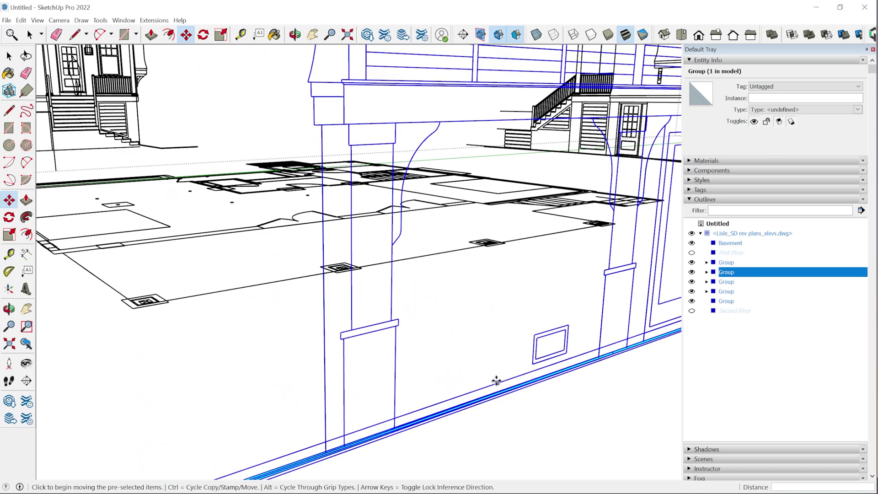
{"action": "scroll", "coordinate": [497, 381], "scroll_direction": "down", "scroll_amount": 10}
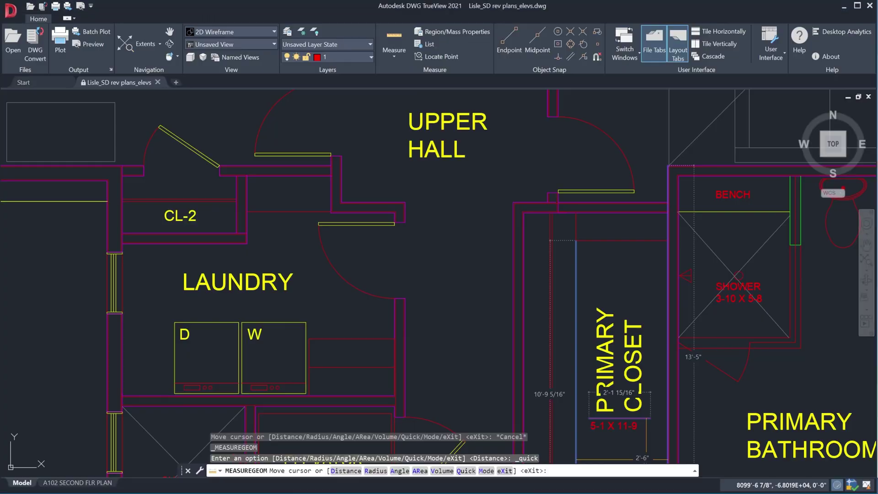
Step: Read the level notes FIN. LOWER LEVEL EL. 6.4' and FIN. FIRST FLOOR EL. 14.9', then exit MEASUREGEOM
{"action": "scroll", "coordinate": [394, 386], "scroll_direction": "down", "scroll_amount": 10}
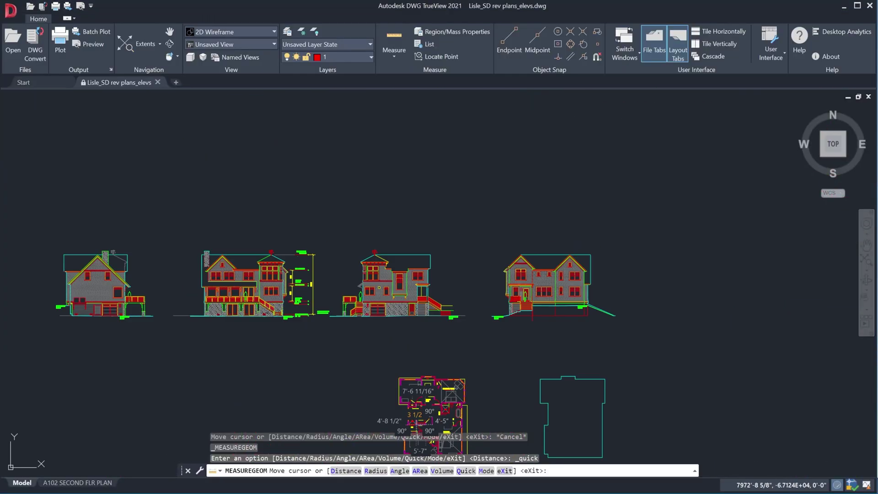
{"action": "scroll", "coordinate": [215, 306], "scroll_direction": "up", "scroll_amount": 8}
{"action": "scroll", "coordinate": [390, 293], "scroll_direction": "down", "scroll_amount": 4}
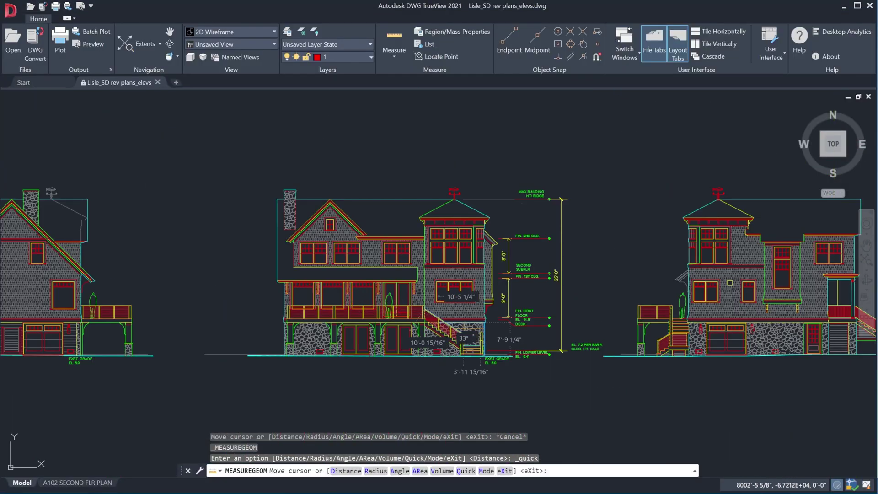
{"action": "scroll", "coordinate": [494, 334], "scroll_direction": "up", "scroll_amount": 4}
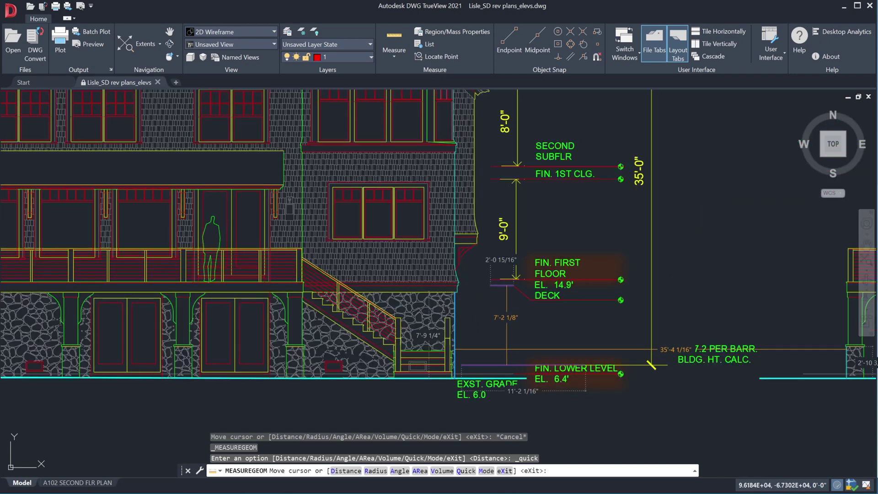
{"action": "type", "text": "x"}
{"action": "key", "text": "Return"}
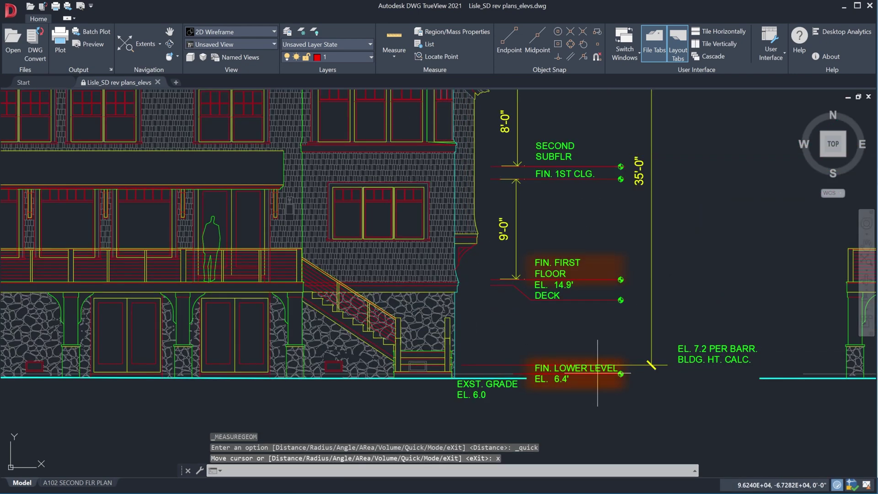
{"action": "scroll", "coordinate": [578, 378], "scroll_direction": "up", "scroll_amount": 4}
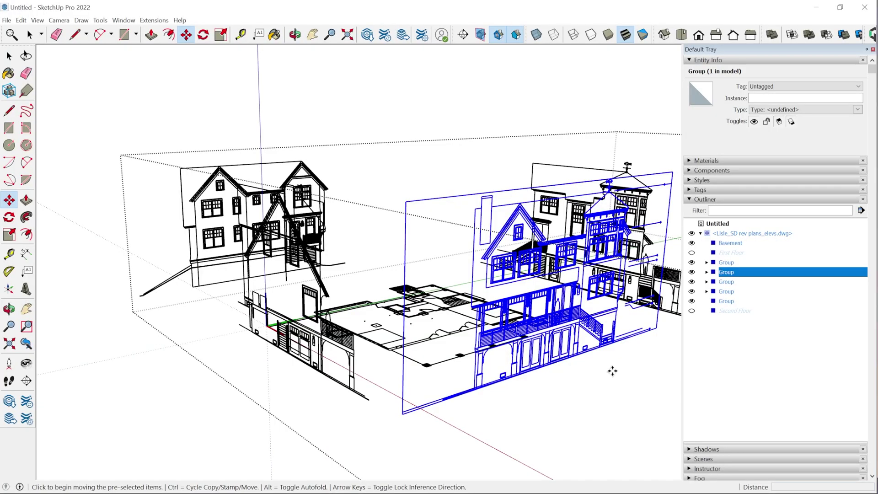
Step: Pick up the selected elevation by its lower-level line and orbit out to check it against the basement plan
{"action": "scroll", "coordinate": [612, 370], "scroll_direction": "up", "scroll_amount": 10}
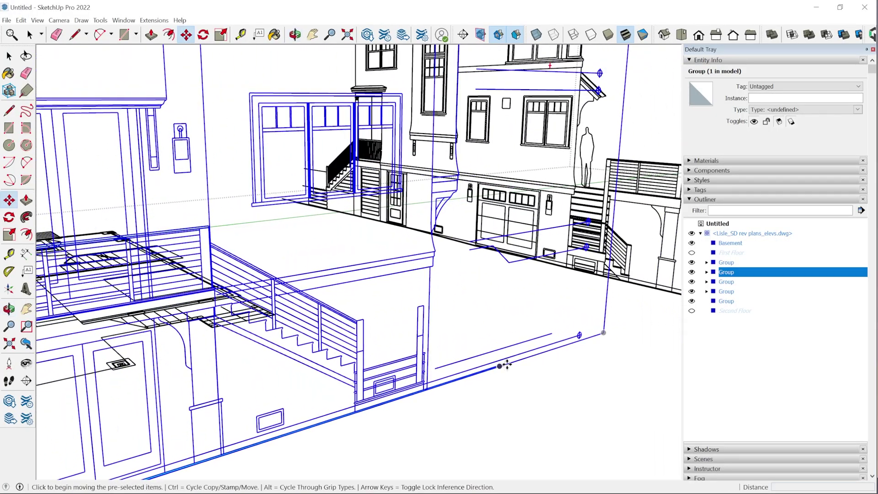
{"action": "scroll", "coordinate": [507, 365], "scroll_direction": "up", "scroll_amount": 5}
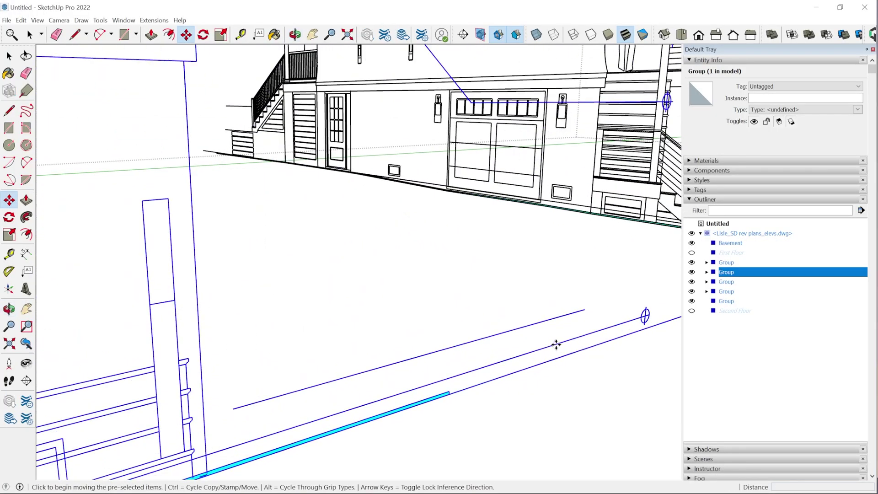
{"action": "left_click", "coordinate": [556, 344]}
{"action": "scroll", "coordinate": [556, 345], "scroll_direction": "down", "scroll_amount": 12}
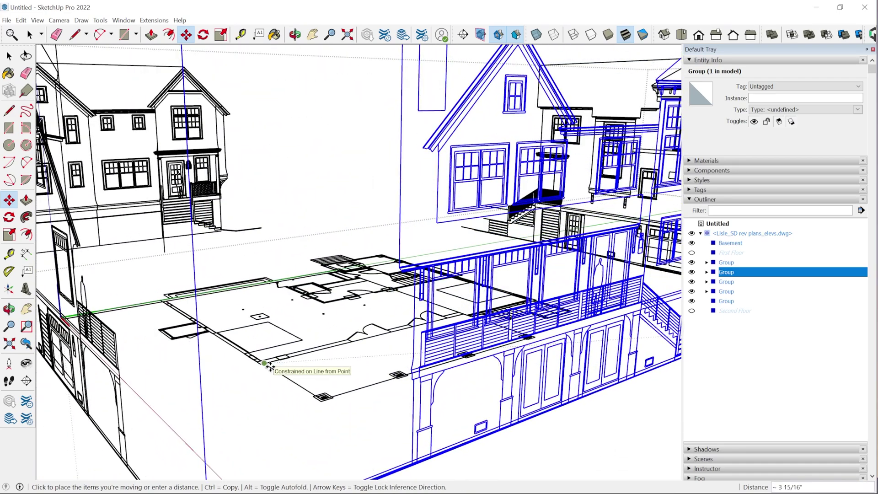
{"action": "middle_click_drag", "start_coordinate": [276, 386], "coordinate": [284, 441]}
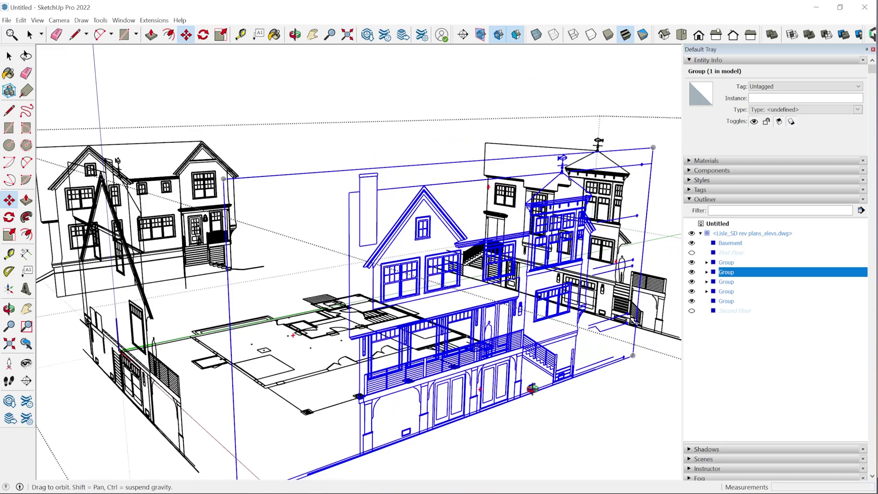
Step: Select the front elevation and move it from its bottom midpoint into a new position
{"action": "middle_click_drag", "start_coordinate": [532, 388], "coordinate": [423, 358]}
{"action": "key", "text": "space"}
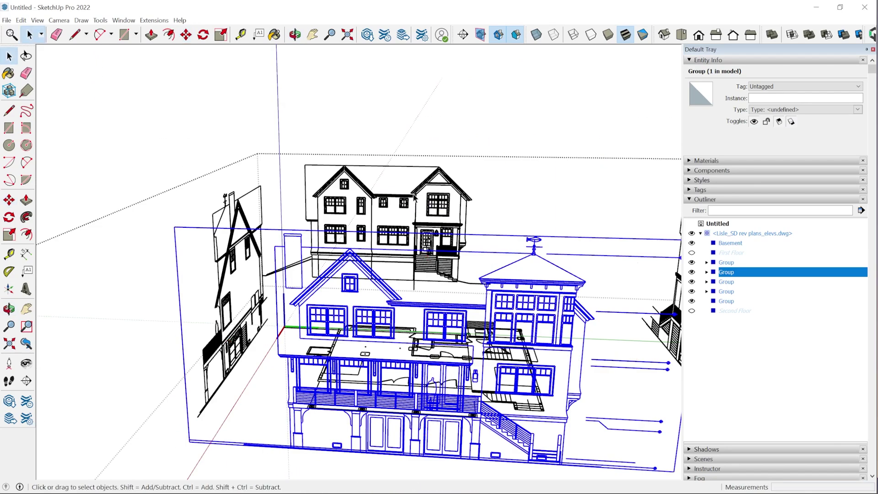
{"action": "left_click", "coordinate": [414, 198]}
{"action": "middle_click_drag", "start_coordinate": [414, 198], "coordinate": [441, 261]}
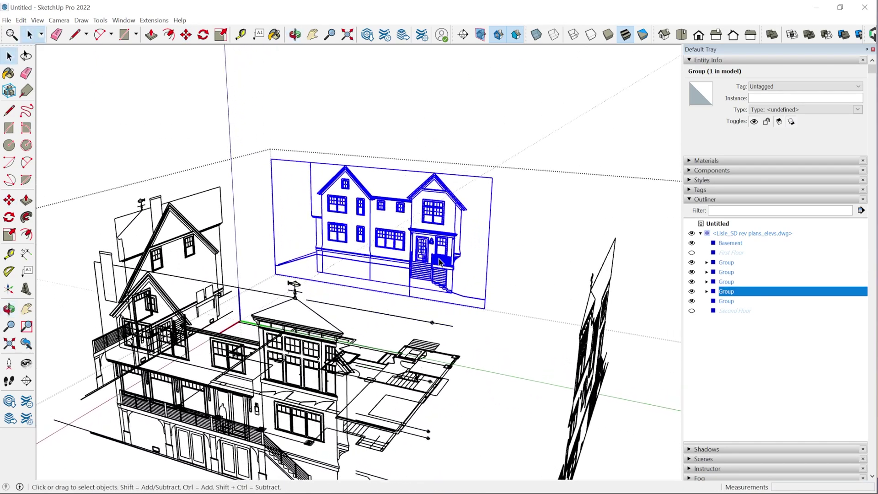
{"action": "scroll", "coordinate": [449, 292], "scroll_direction": "up", "scroll_amount": 5}
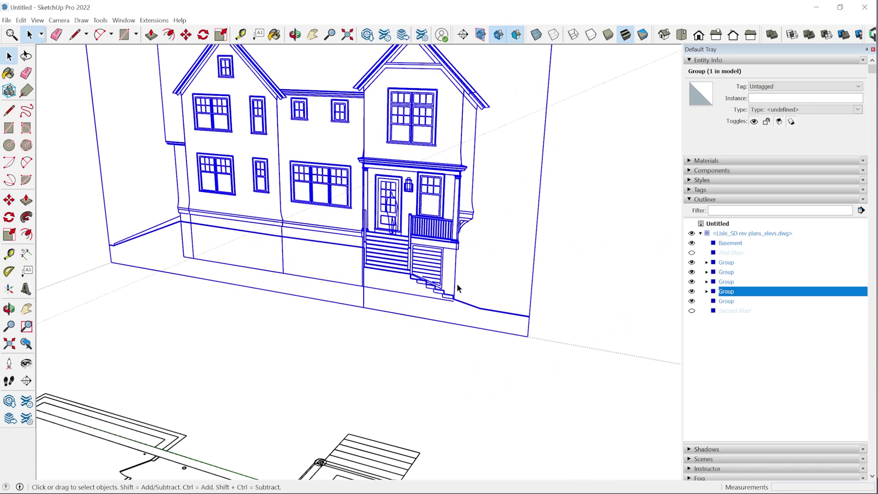
{"action": "key", "text": "m"}
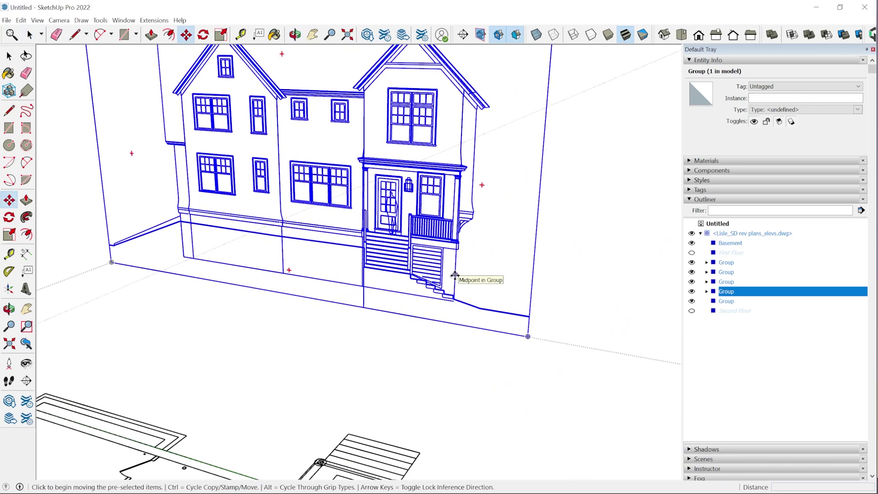
{"action": "scroll", "coordinate": [455, 275], "scroll_direction": "down", "scroll_amount": 5}
{"action": "left_click", "coordinate": [455, 275]}
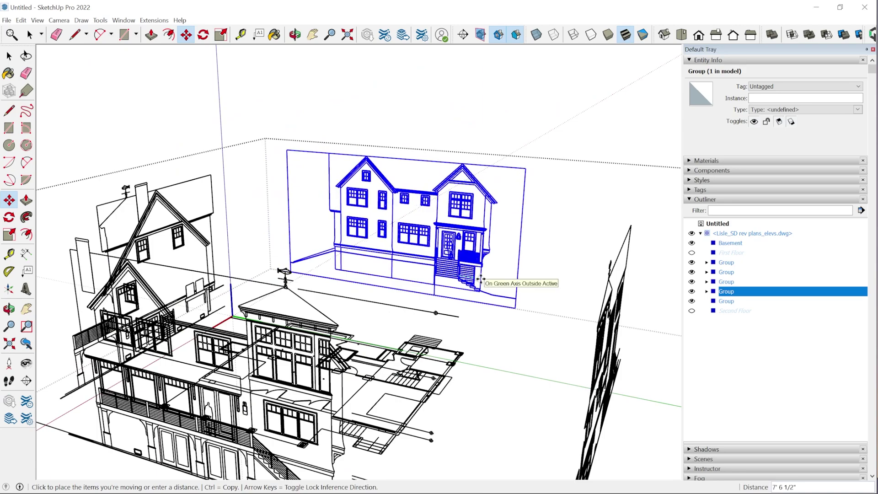
{"action": "scroll", "coordinate": [460, 311], "scroll_direction": "up", "scroll_amount": 6}
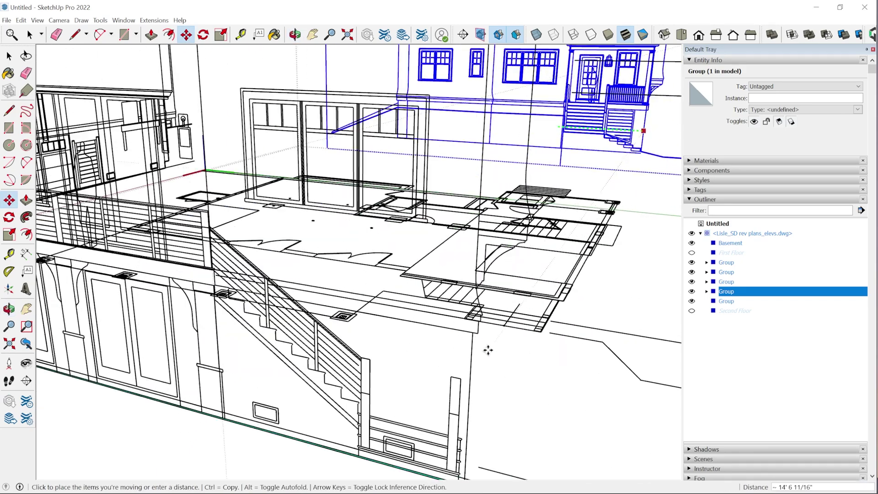
{"action": "scroll", "coordinate": [471, 354], "scroll_direction": "up", "scroll_amount": 3}
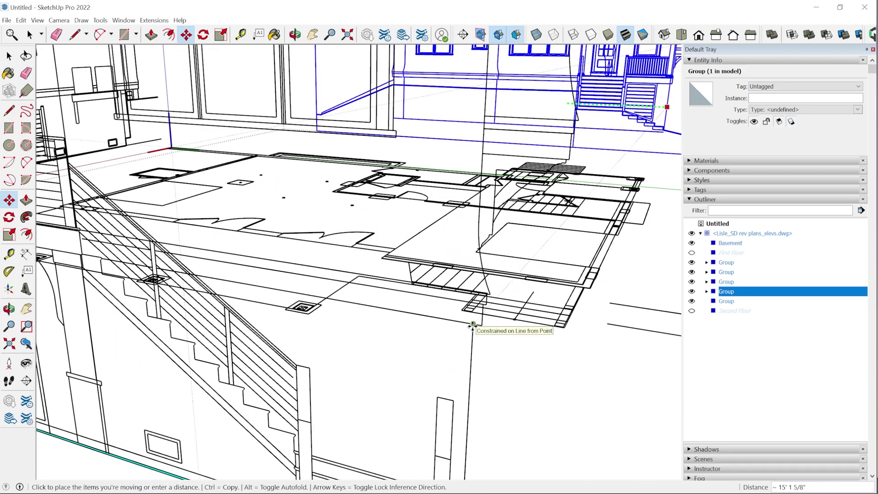
{"action": "left_click", "coordinate": [473, 326]}
{"action": "scroll", "coordinate": [481, 402], "scroll_direction": "down", "scroll_amount": 5}
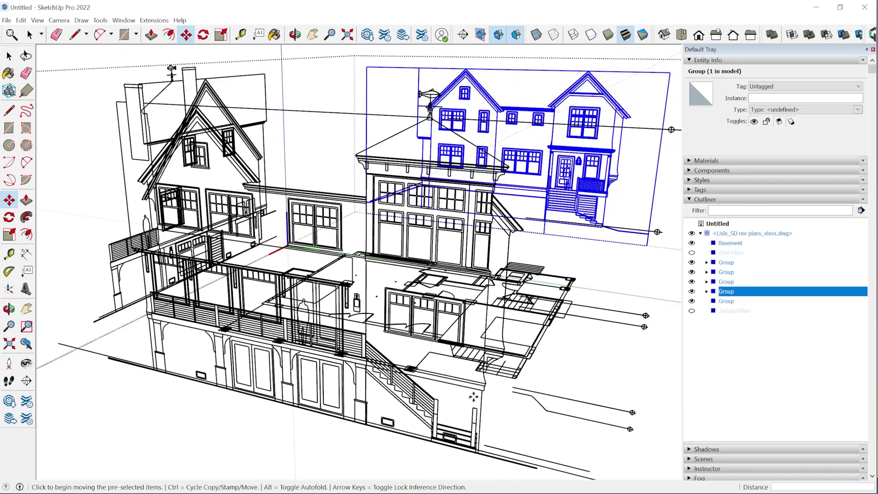
{"action": "scroll", "coordinate": [495, 418], "scroll_direction": "down", "scroll_amount": 2}
Step: Move the front elevation again from its top corner, check placement, then select the right-hand elevation
{"action": "middle_click_drag", "start_coordinate": [507, 364], "coordinate": [425, 164]}
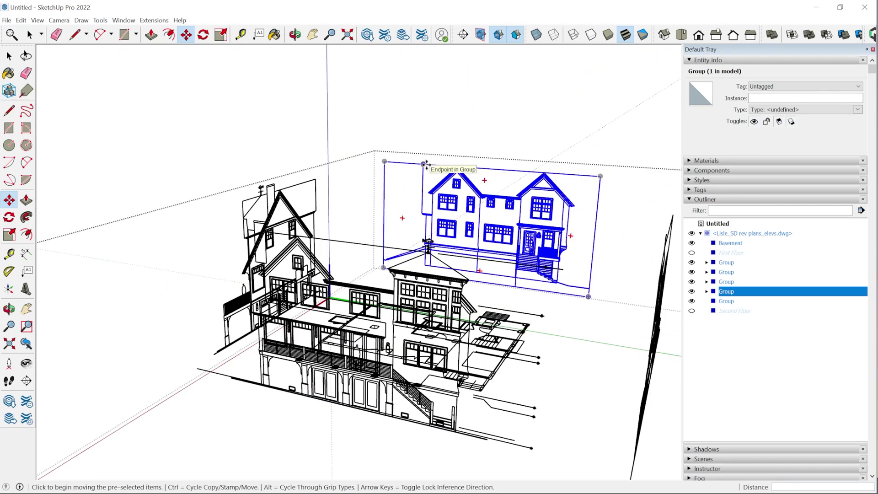
{"action": "left_click", "coordinate": [426, 164]}
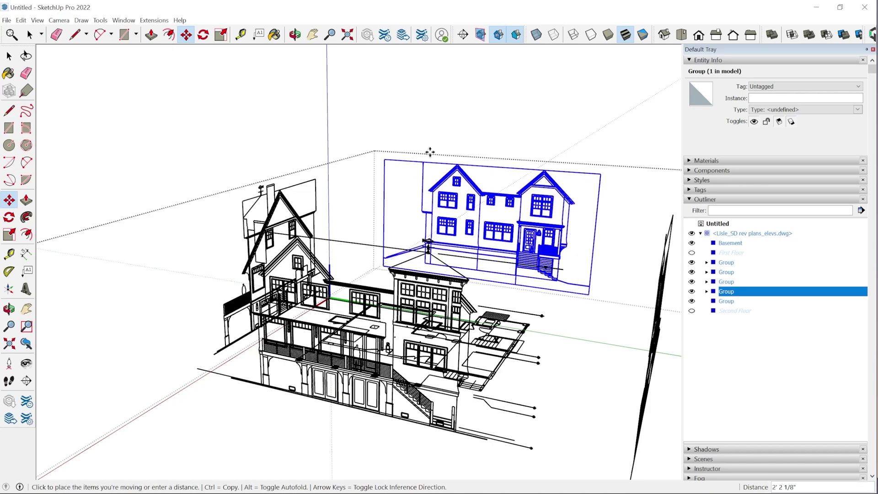
{"action": "middle_click_drag", "start_coordinate": [430, 154], "coordinate": [426, 177]}
{"action": "scroll", "coordinate": [426, 177], "scroll_direction": "up", "scroll_amount": 3}
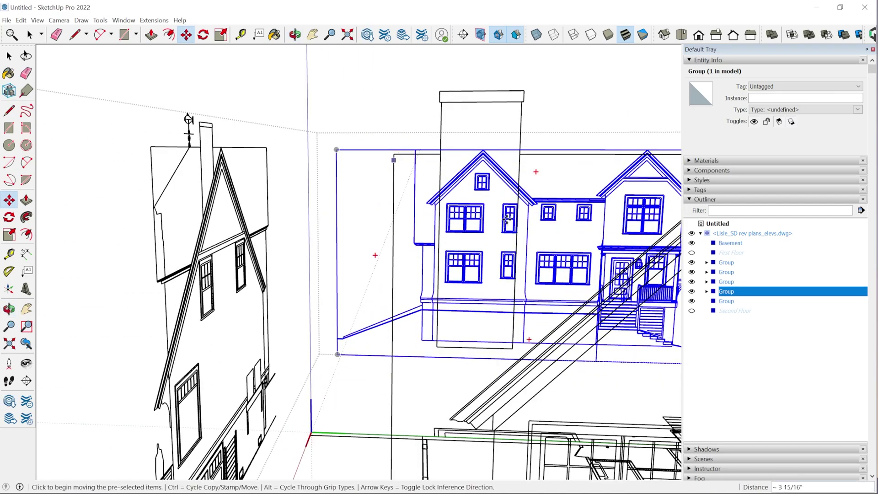
{"action": "scroll", "coordinate": [507, 218], "scroll_direction": "down", "scroll_amount": 8}
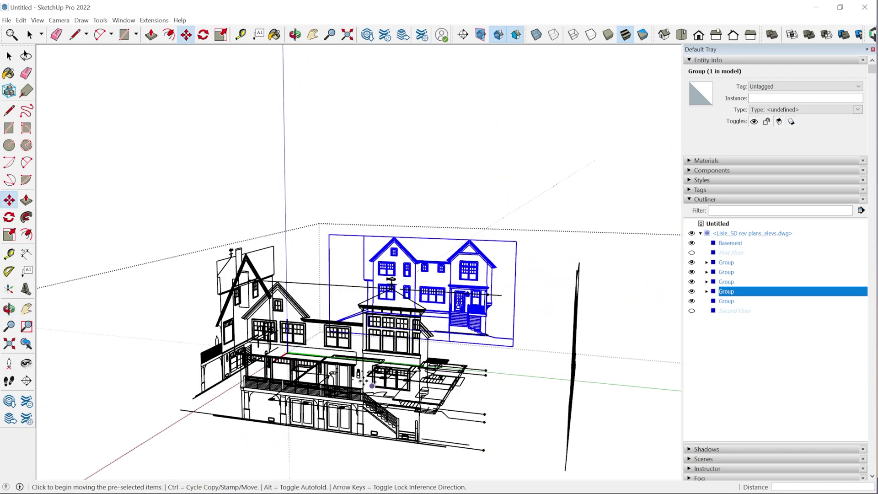
{"action": "middle_click_drag", "start_coordinate": [351, 364], "coordinate": [485, 352]}
{"action": "scroll", "coordinate": [498, 345], "scroll_direction": "up", "scroll_amount": 4}
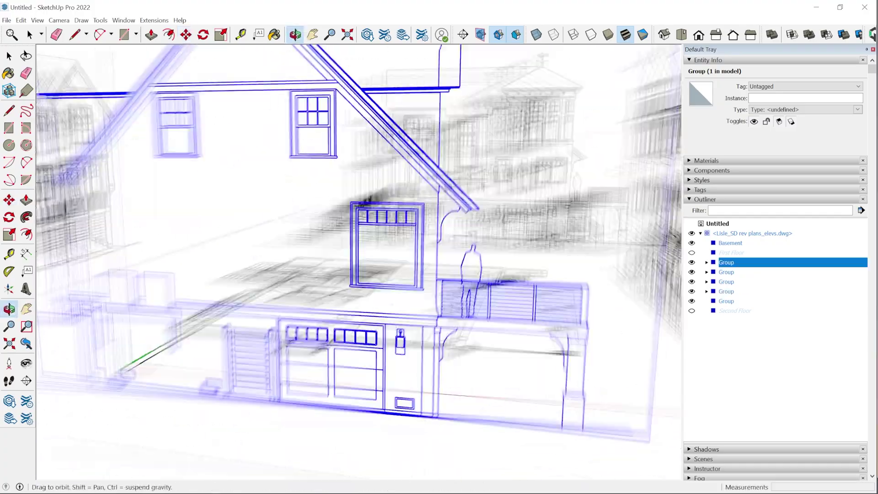
{"action": "scroll", "coordinate": [498, 345], "scroll_direction": "down", "scroll_amount": 6}
{"action": "middle_click_drag", "start_coordinate": [599, 269], "coordinate": [536, 334]}
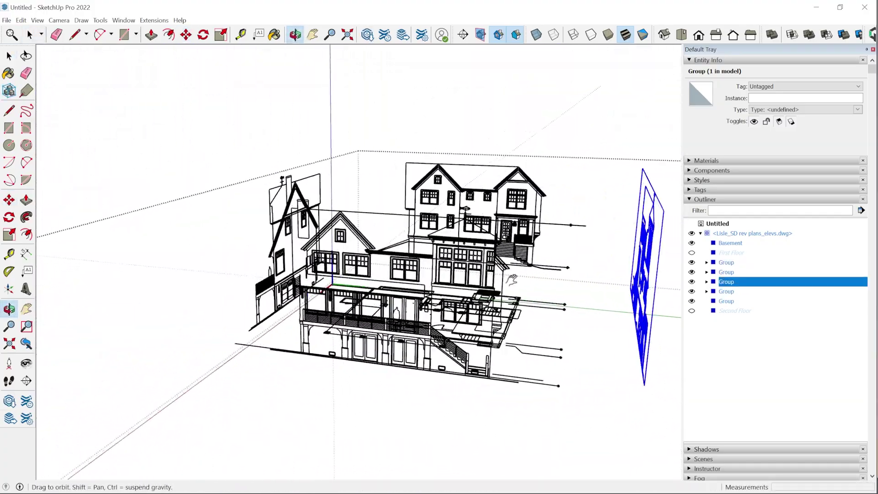
{"action": "scroll", "coordinate": [535, 335], "scroll_direction": "up", "scroll_amount": 4}
{"action": "left_click", "coordinate": [496, 302]}
{"action": "middle_click_drag", "start_coordinate": [496, 302], "coordinate": [709, 304]}
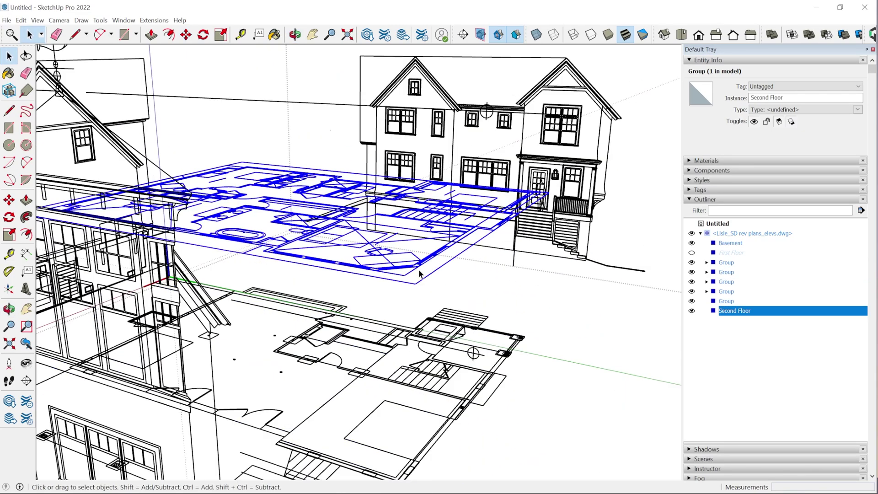
Step: Begin moving the Second Floor plan upward, checking its height from different angles
{"action": "key", "text": "m"}
{"action": "left_click", "coordinate": [415, 268]}
{"action": "scroll", "coordinate": [416, 267], "scroll_direction": "down", "scroll_amount": 3}
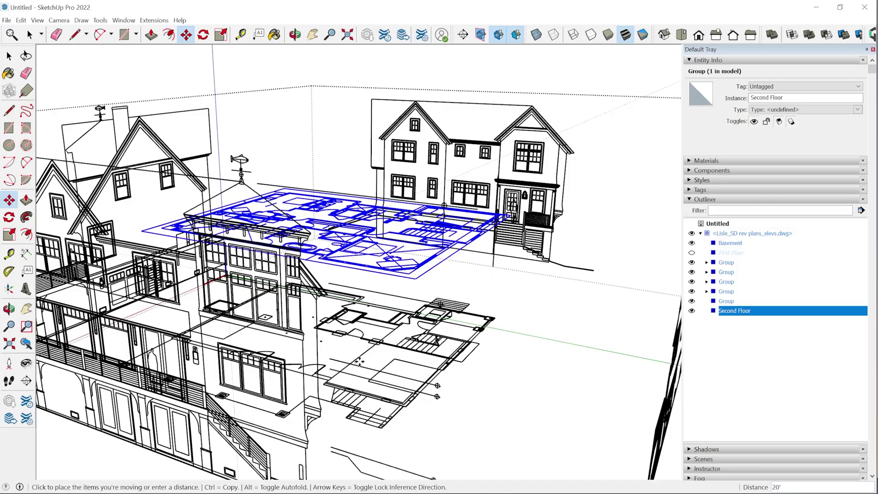
{"action": "middle_click_drag", "start_coordinate": [330, 362], "coordinate": [373, 414]}
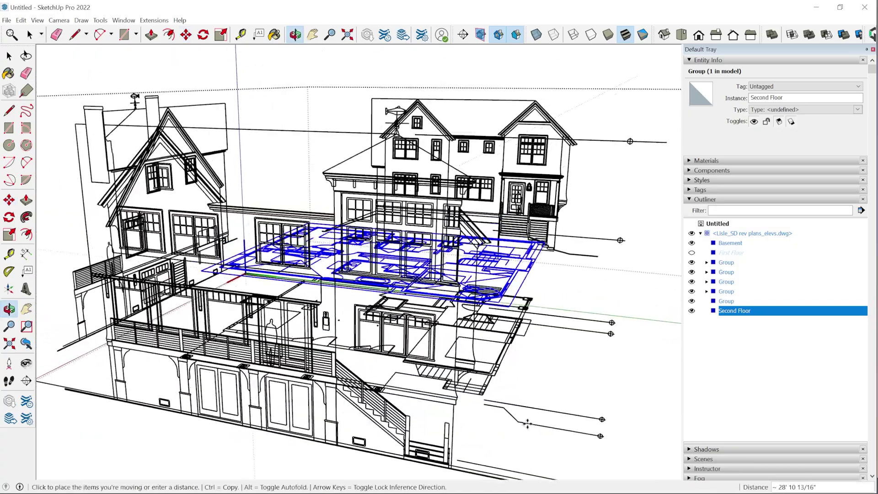
{"action": "scroll", "coordinate": [563, 407], "scroll_direction": "up", "scroll_amount": 5}
{"action": "middle_click_drag", "start_coordinate": [562, 407], "coordinate": [614, 409]}
{"action": "scroll", "coordinate": [446, 414], "scroll_direction": "down", "scroll_amount": 3}
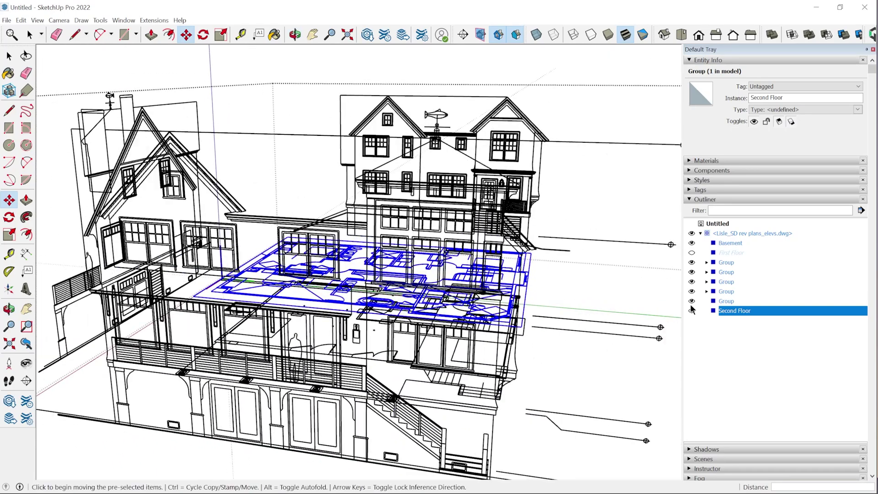
Step: Unhide the First Floor plan and raise the Second Floor plan to its level
{"action": "left_click", "coordinate": [692, 253]}
{"action": "middle_click_drag", "start_coordinate": [510, 298], "coordinate": [519, 299]}
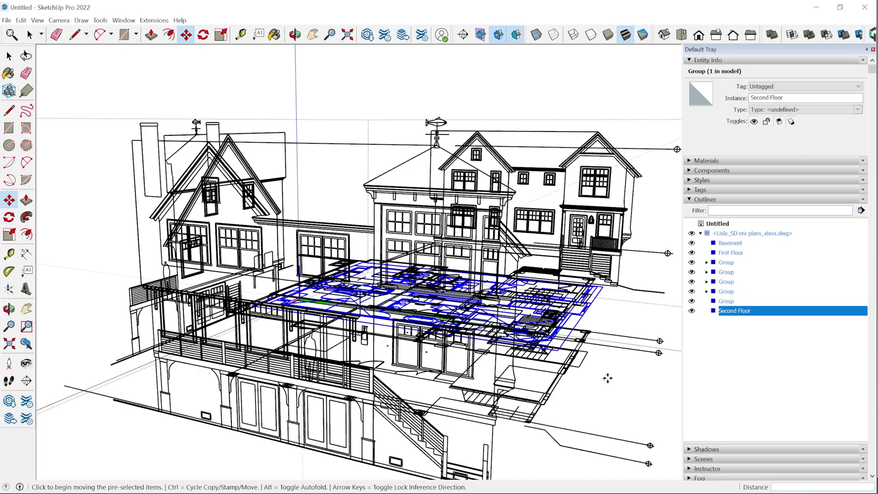
{"action": "left_click", "coordinate": [583, 435]}
{"action": "middle_click_drag", "start_coordinate": [610, 334], "coordinate": [640, 334]}
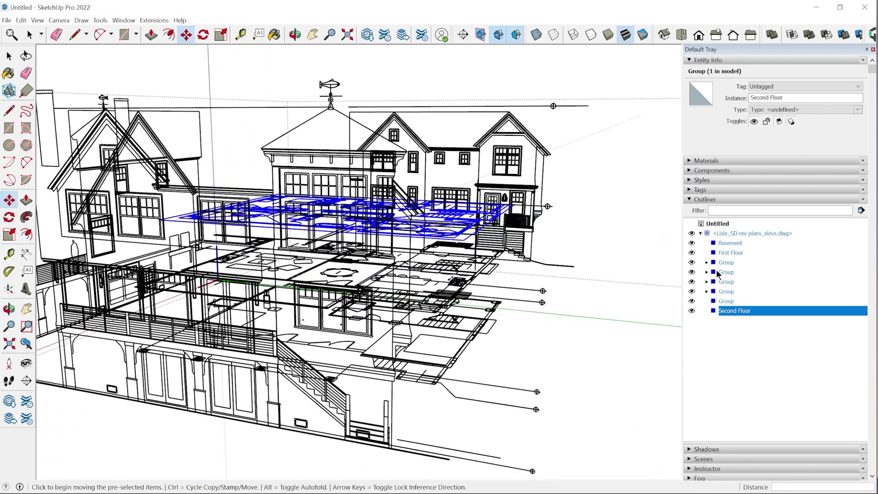
Step: Select the First Floor plan and move it up from its corner
{"action": "key", "text": "space"}
{"action": "left_click", "coordinate": [728, 253]}
{"action": "scroll", "coordinate": [454, 250], "scroll_direction": "up", "scroll_amount": 5}
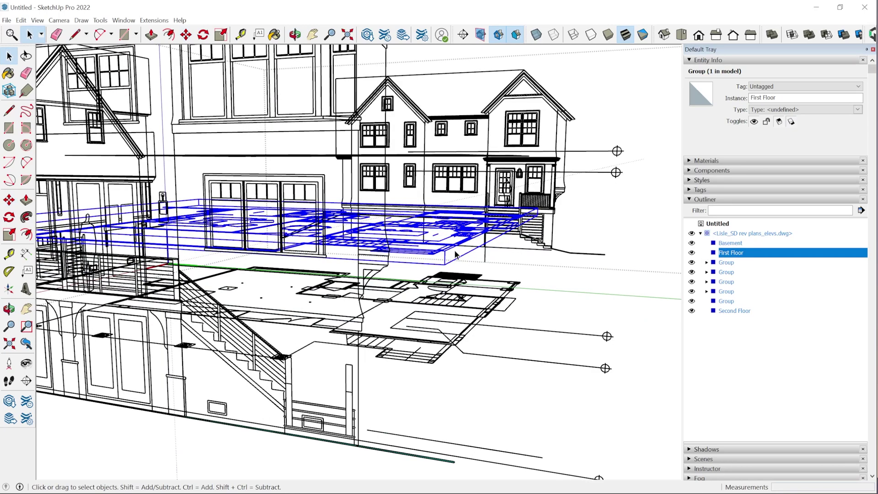
{"action": "key", "text": "m"}
{"action": "left_click", "coordinate": [458, 244]}
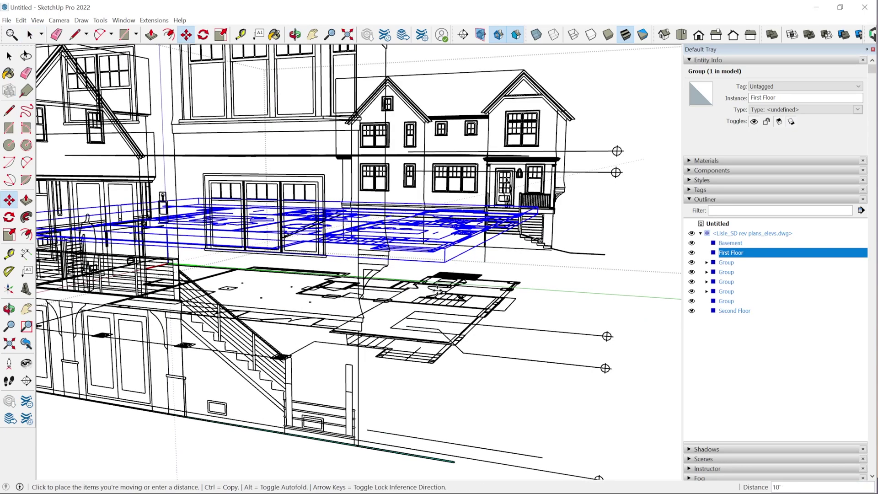
{"action": "key", "text": "shift+z"}
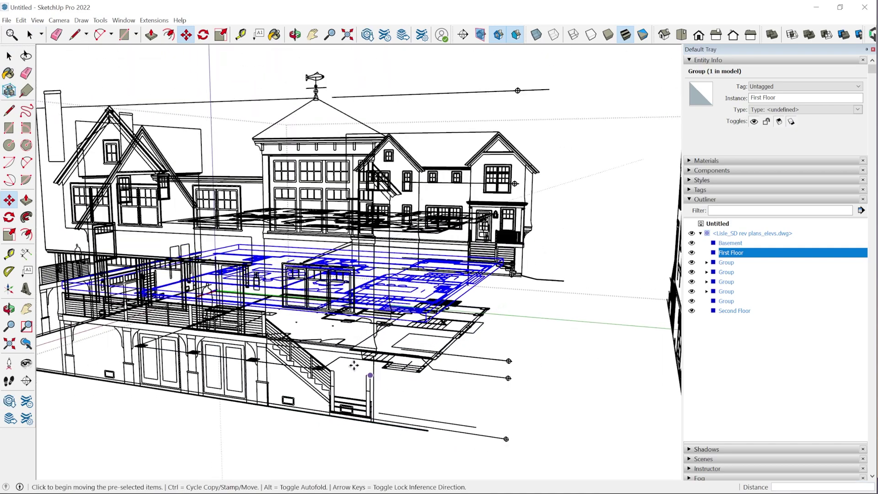
{"action": "key", "text": "space"}
{"action": "key", "text": "ctrl+t"}
{"action": "left_click_drag", "start_coordinate": [338, 278], "coordinate": [334, 240]}
{"action": "key", "text": "space"}
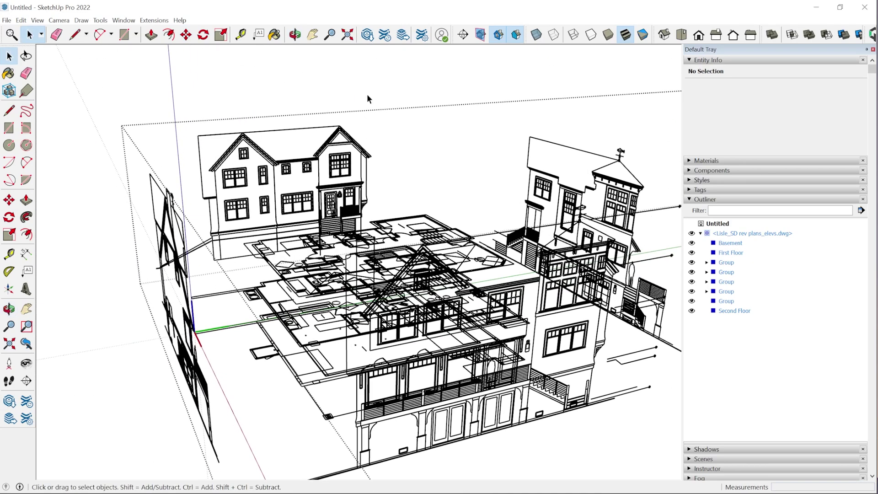
{"action": "left_click", "coordinate": [735, 262]}
{"action": "left_click", "coordinate": [732, 272]}
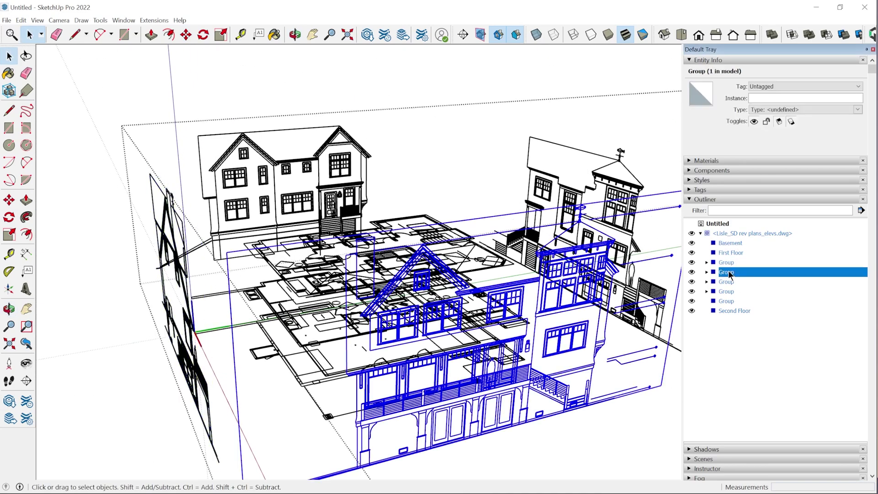
{"action": "left_click", "coordinate": [731, 282]}
{"action": "left_click", "coordinate": [732, 292]}
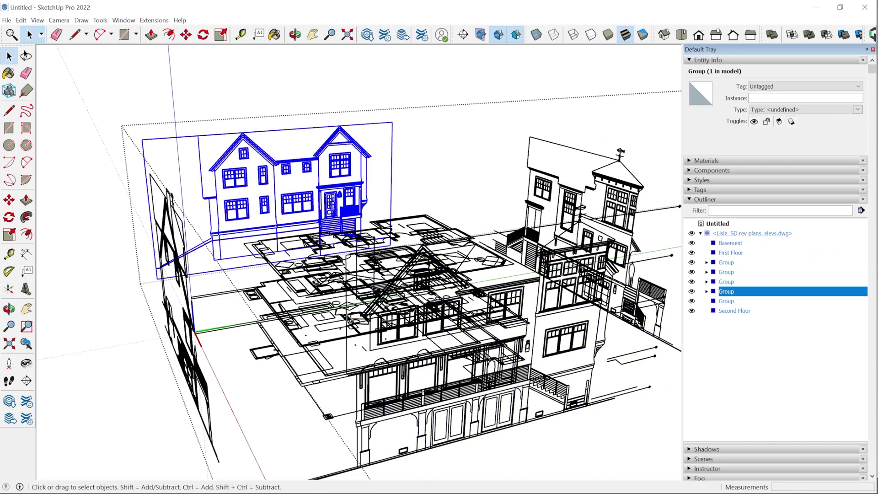
{"action": "middle_click_drag", "start_coordinate": [328, 344], "coordinate": [360, 346]}
{"action": "middle_click_drag", "start_coordinate": [429, 334], "coordinate": [382, 324]}
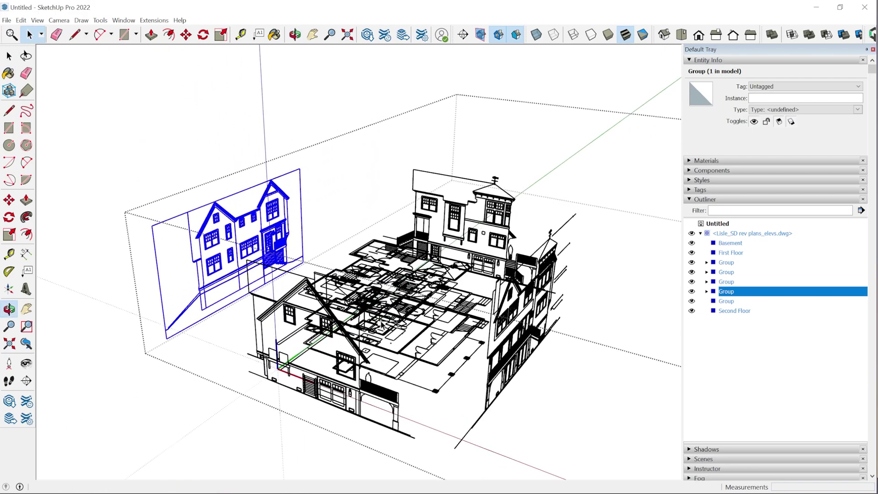
{"action": "left_click", "coordinate": [340, 126]}
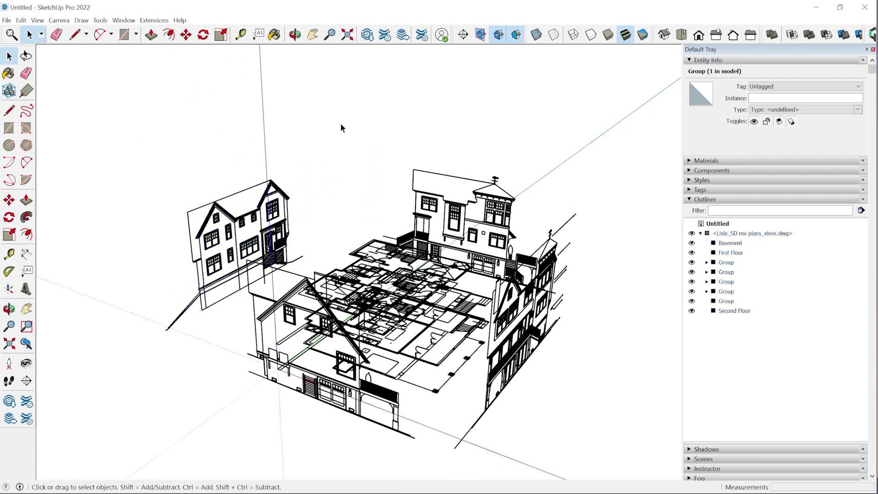